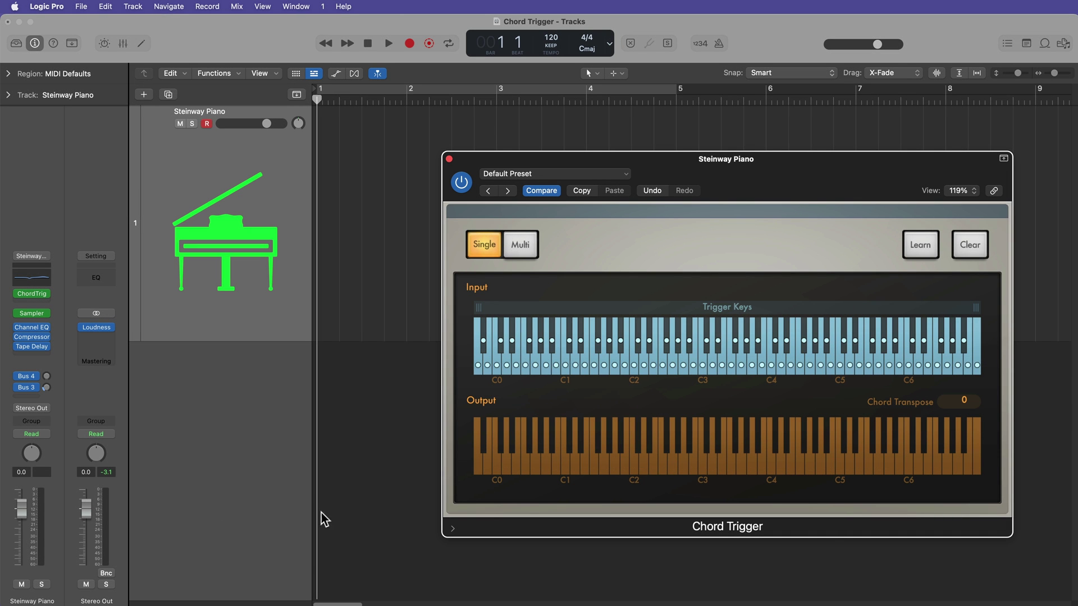
# Step: Expand the Chord Trigger window to show its extended Learn Remote setting
pyautogui.click(453, 529)
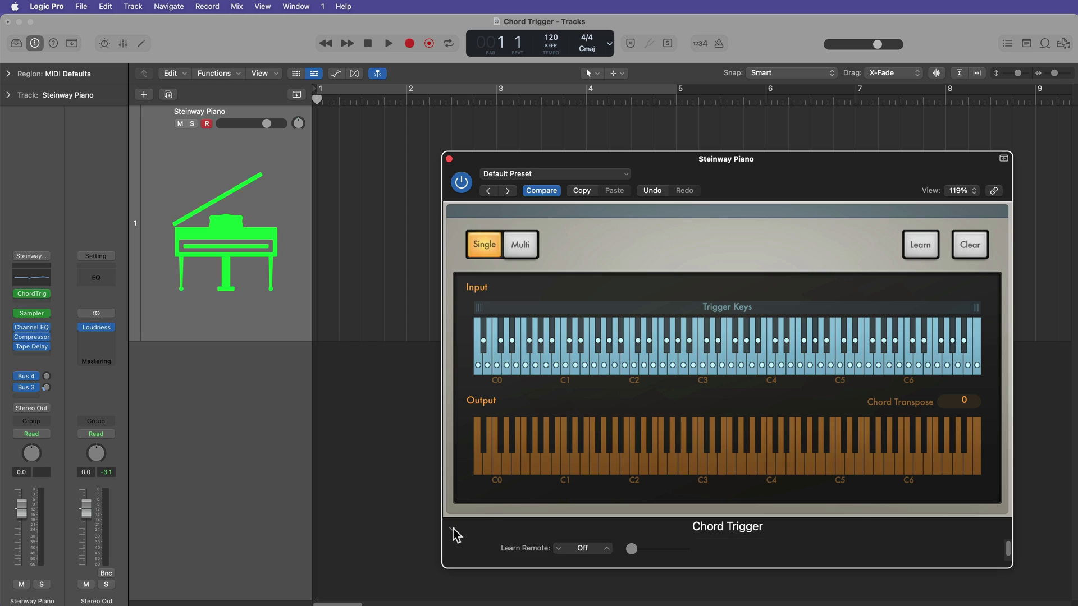
# Step: Collapse Chord Trigger's extended parameters so only the input and output keyboards remain
pyautogui.click(453, 528)
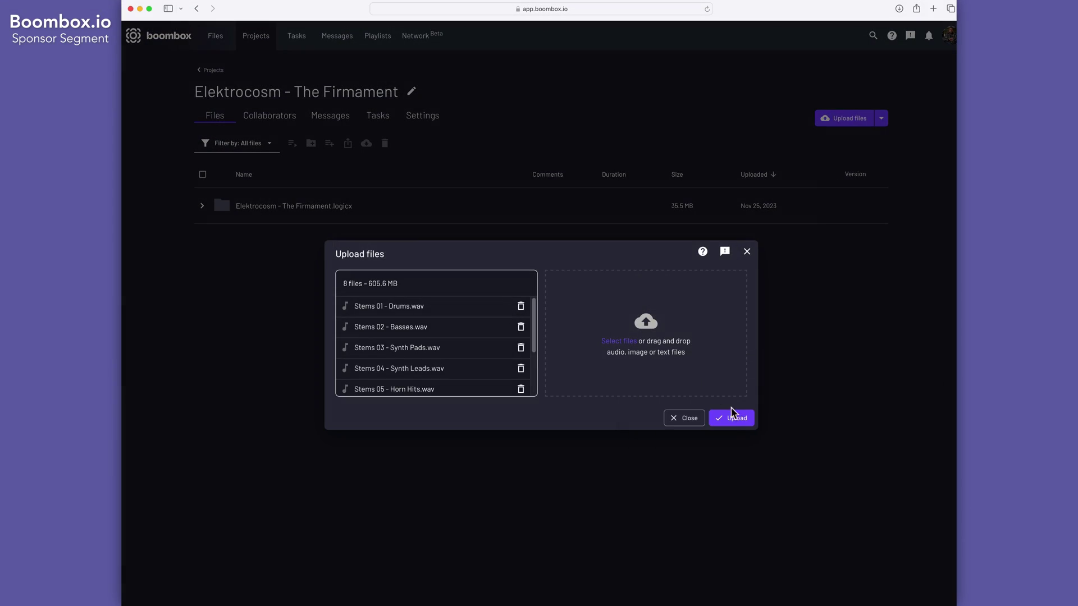
# Step: Upload the 8 stems (605.6 MB) to Boombox, then make a Steinway Piano MIDI region over bars 1–9
pyautogui.click(732, 418)
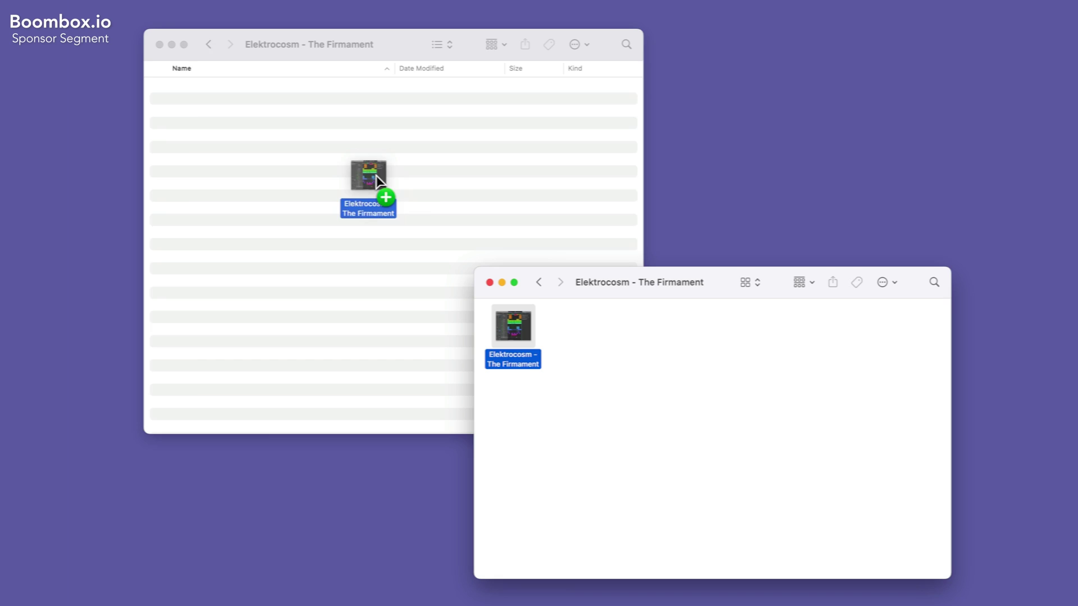
pyautogui.moveTo(365, 180); pyautogui.dragTo(366, 176)
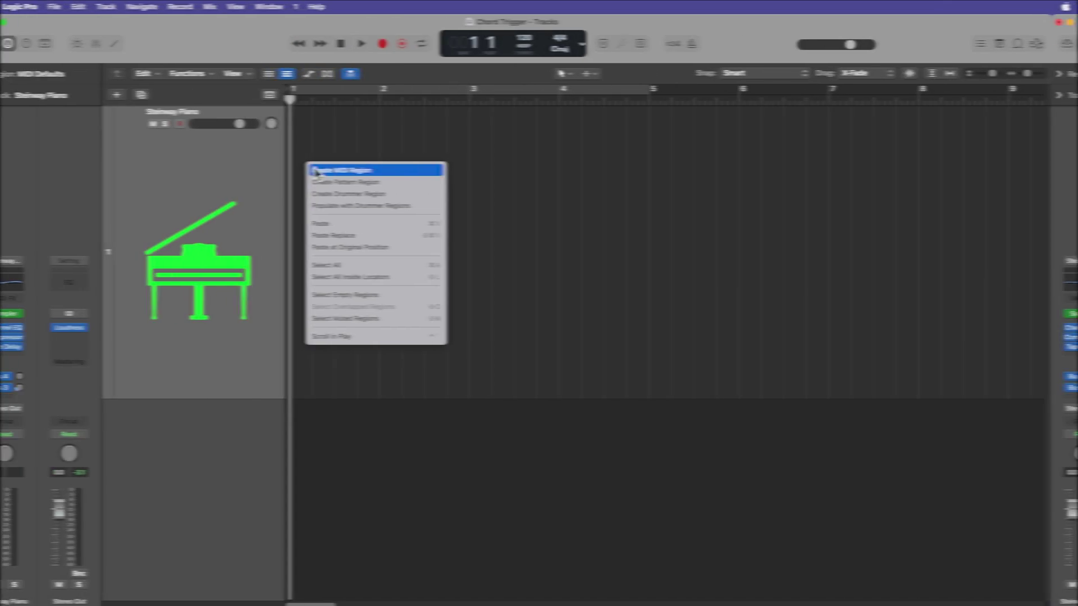
pyautogui.click(359, 168)
pyautogui.moveTo(407, 387); pyautogui.dragTo(1033, 367)
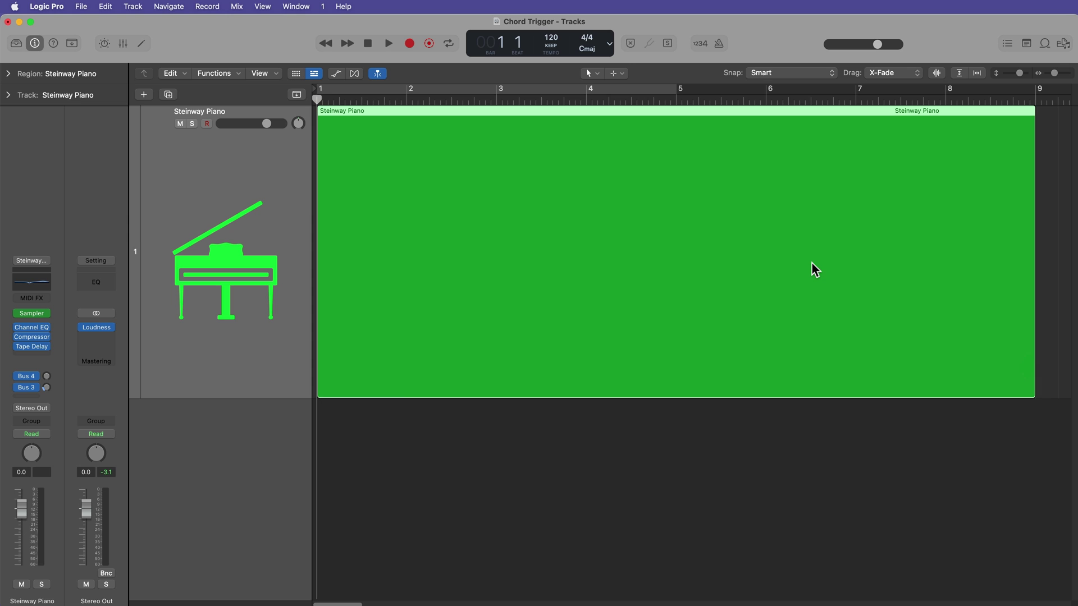
# Step: Open the Steinway Piano region in the Piano Roll and draw a one-bar C2 note in bar 1
pyautogui.doubleClick(812, 262)
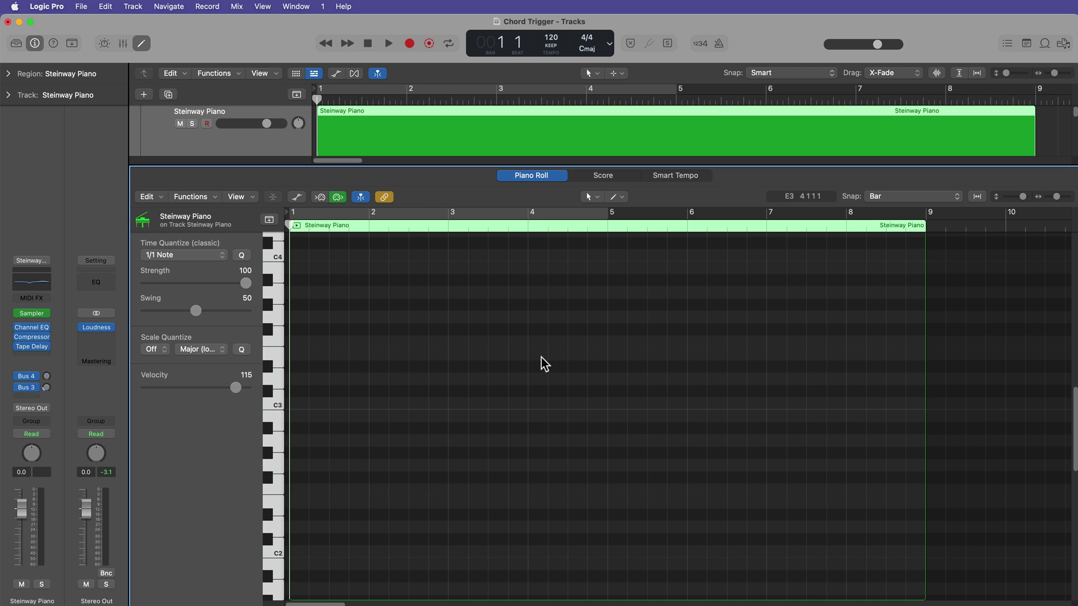
pyautogui.scroll(-2, 444, 466)
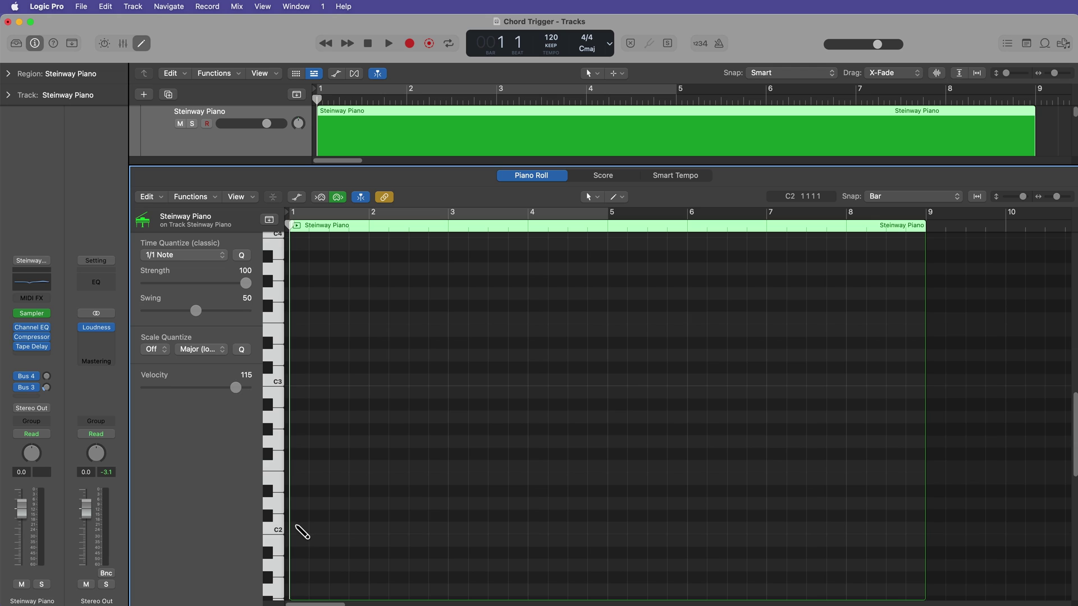
pyautogui.click(301, 528)
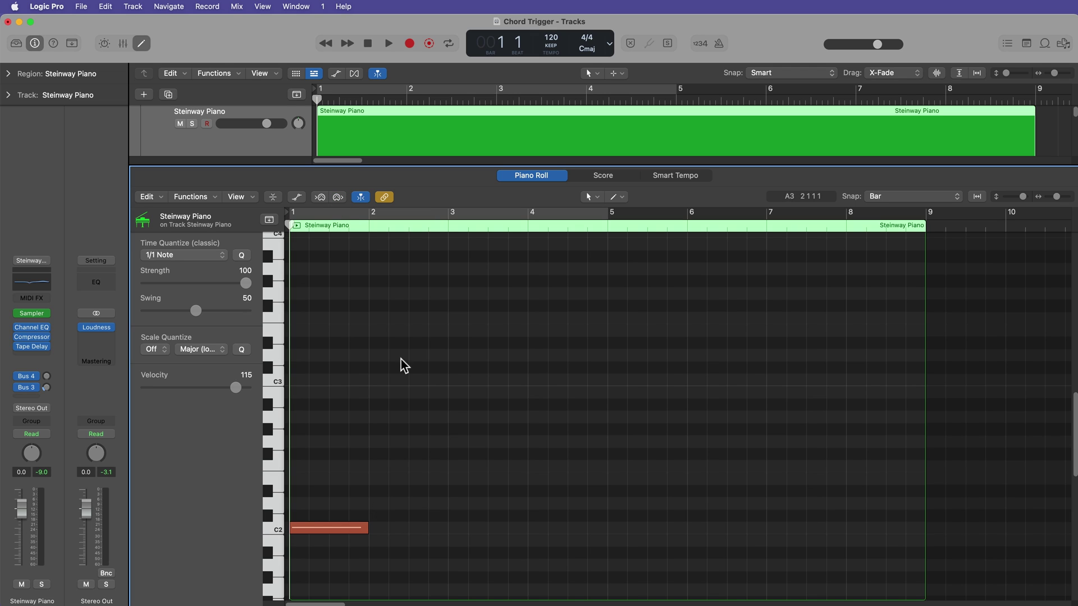
# Step: Draw one-bar notes rising stepwise through bars 2–8, ending on C3 in bar 8
pyautogui.click(389, 503)
pyautogui.click(455, 492)
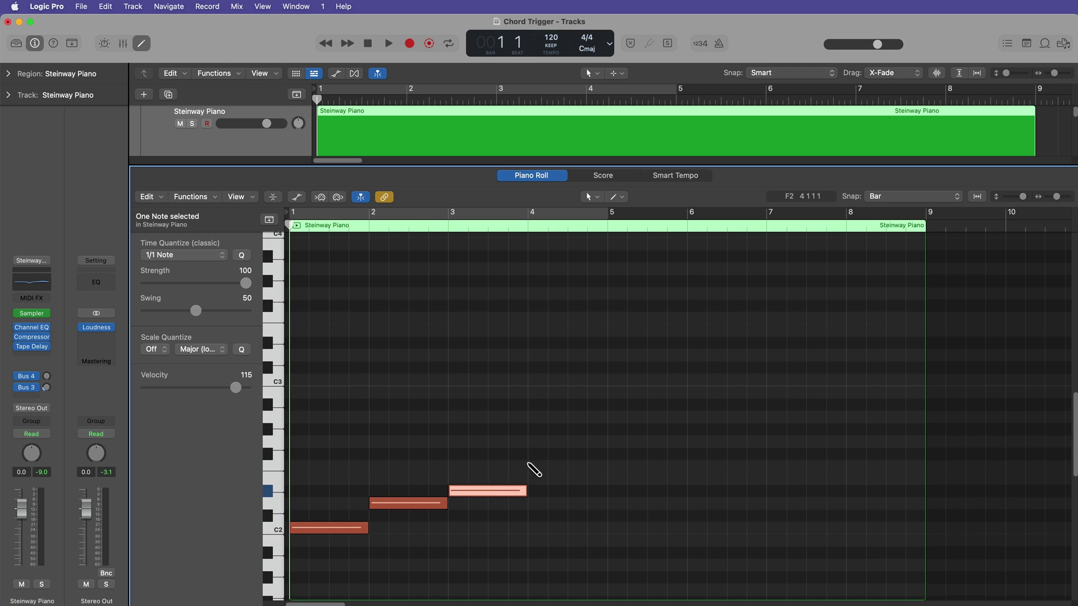
pyautogui.click(531, 466)
pyautogui.click(614, 442)
pyautogui.click(691, 430)
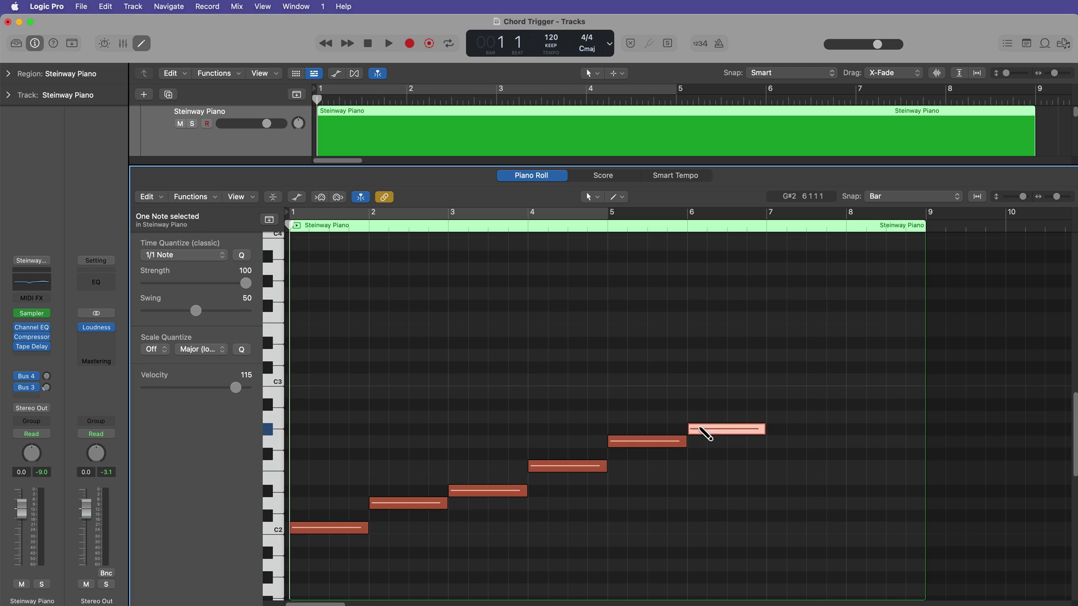
pyautogui.click(772, 405)
pyautogui.click(853, 380)
pyautogui.click(825, 459)
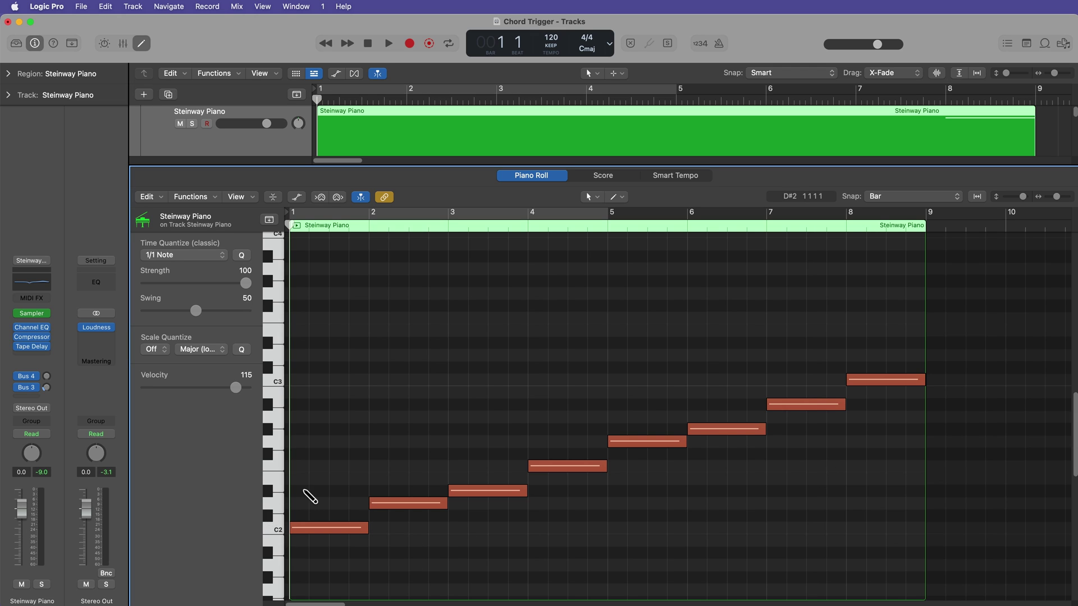
# Step: Add two chord tones above the notes in bars 1–4
pyautogui.click(306, 492)
pyautogui.click(303, 442)
pyautogui.click(378, 466)
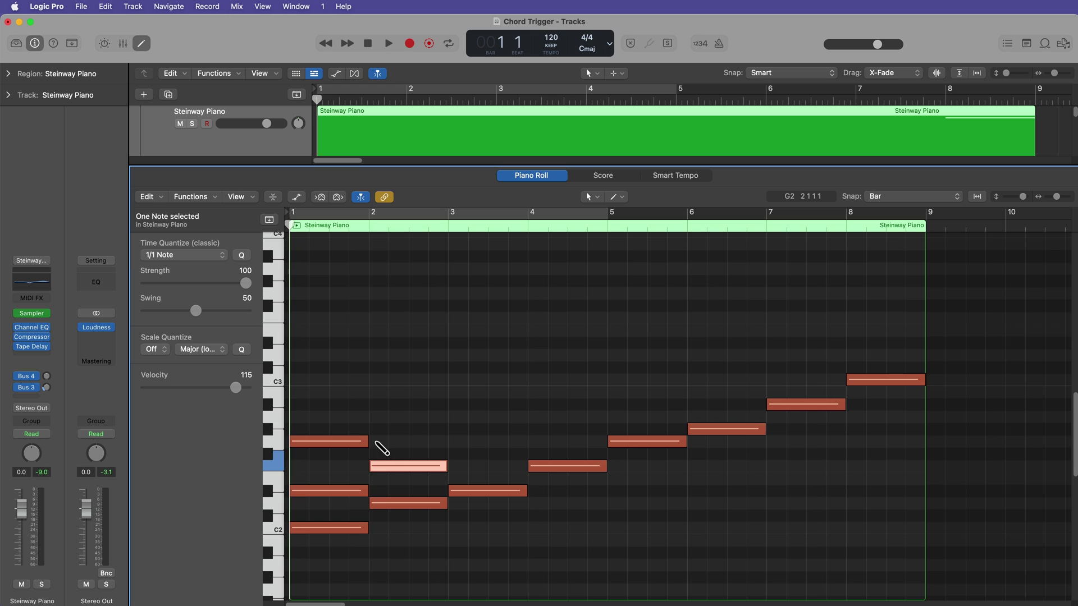
pyautogui.click(376, 429)
pyautogui.click(455, 442)
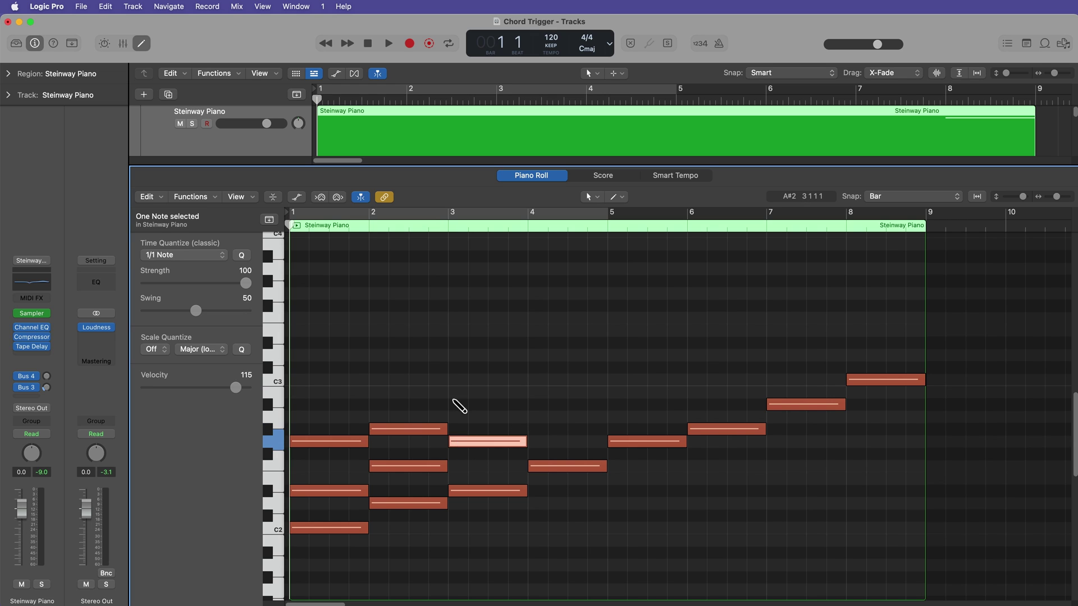
pyautogui.click(456, 405)
pyautogui.click(533, 429)
pyautogui.click(535, 380)
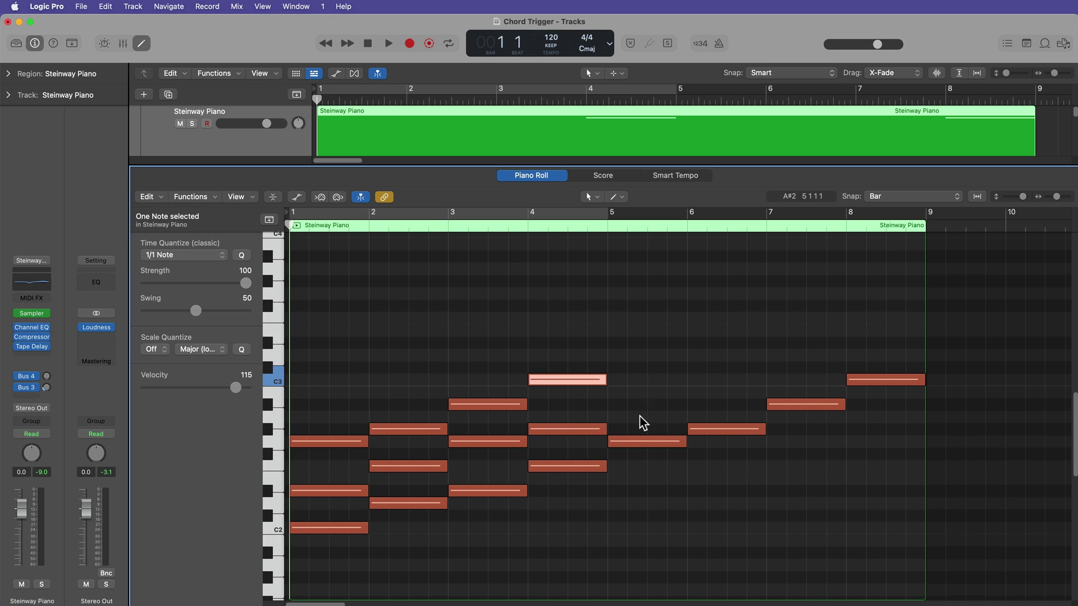
# Step: Add two chord tones above the notes in bars 5–8
pyautogui.click(613, 405)
pyautogui.click(613, 355)
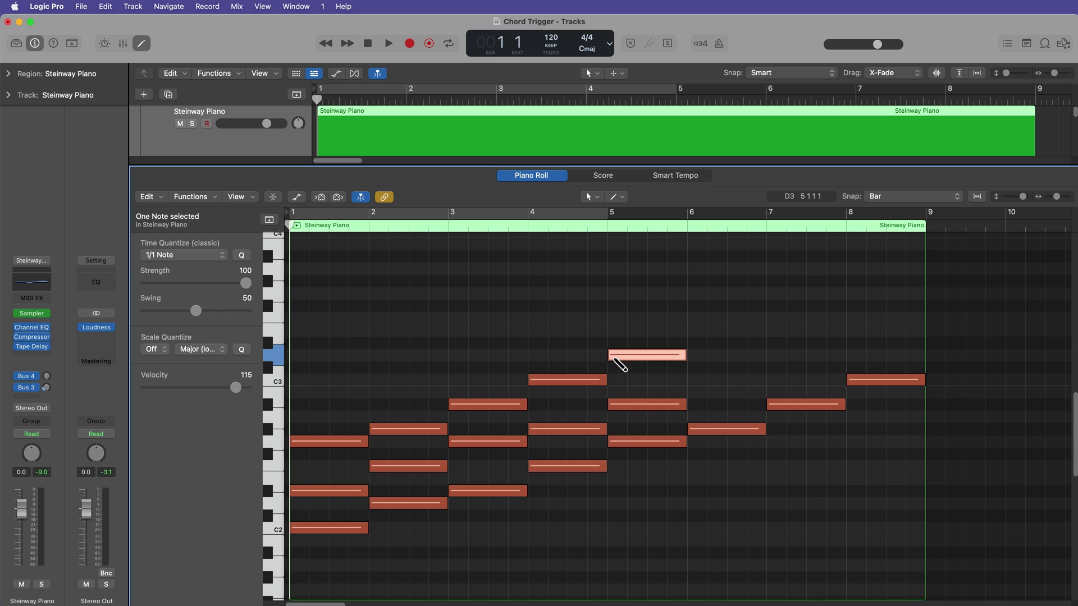
pyautogui.click(692, 380)
pyautogui.click(692, 343)
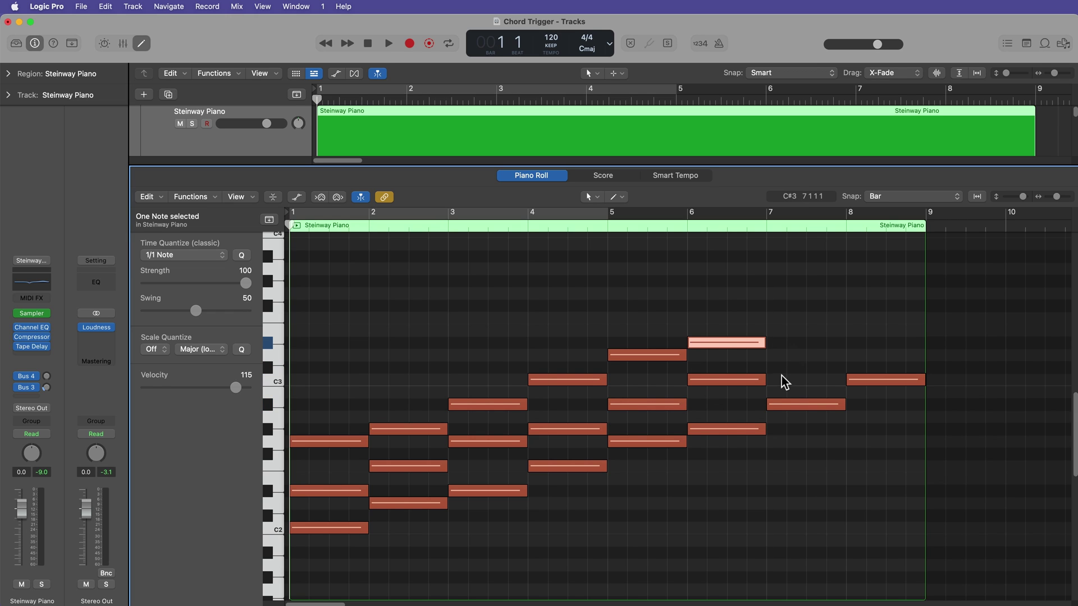
pyautogui.click(772, 355)
pyautogui.click(772, 318)
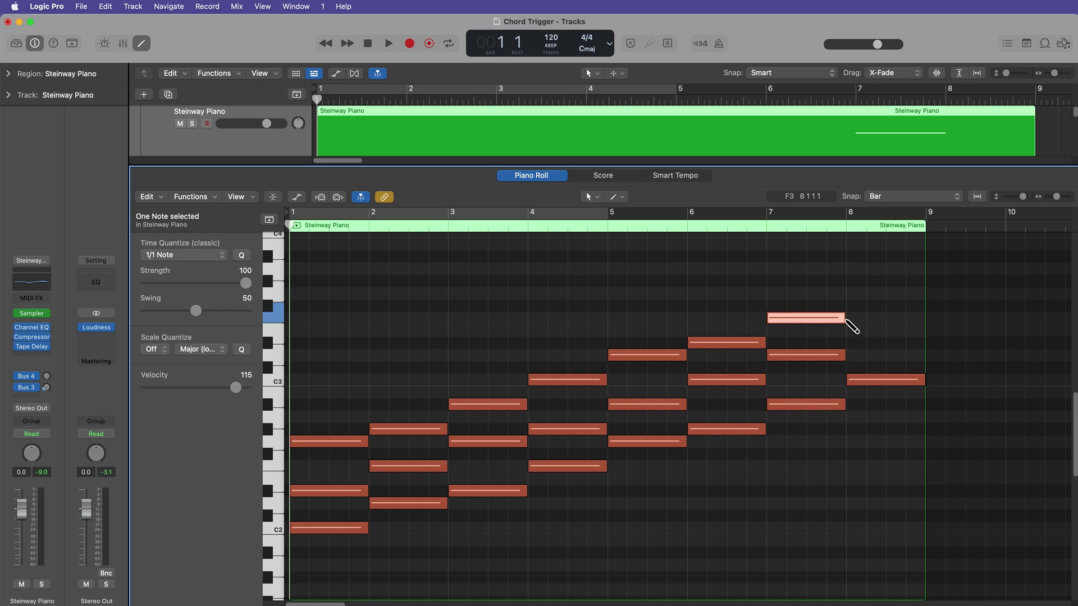
pyautogui.click(851, 343)
pyautogui.click(859, 293)
pyautogui.keyDown('super'); pyautogui.click(339, 556); pyautogui.keyUp('super')
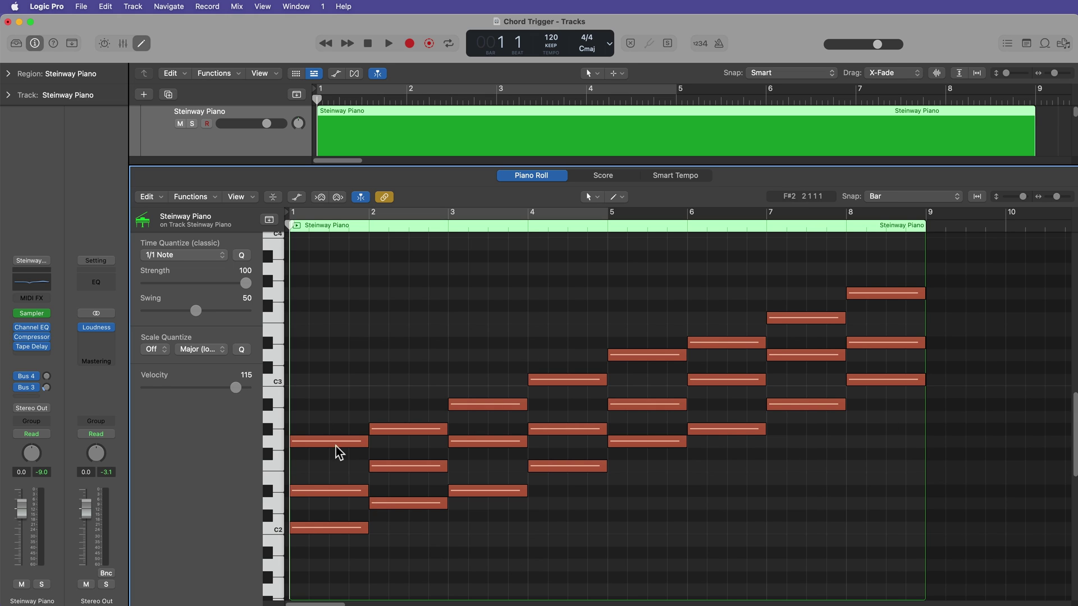
# Step: Add a fourth note to the bar 1 and bar 2 chords and play them back
pyautogui.keyDown('super'); pyautogui.click(295, 405); pyautogui.keyUp('super')
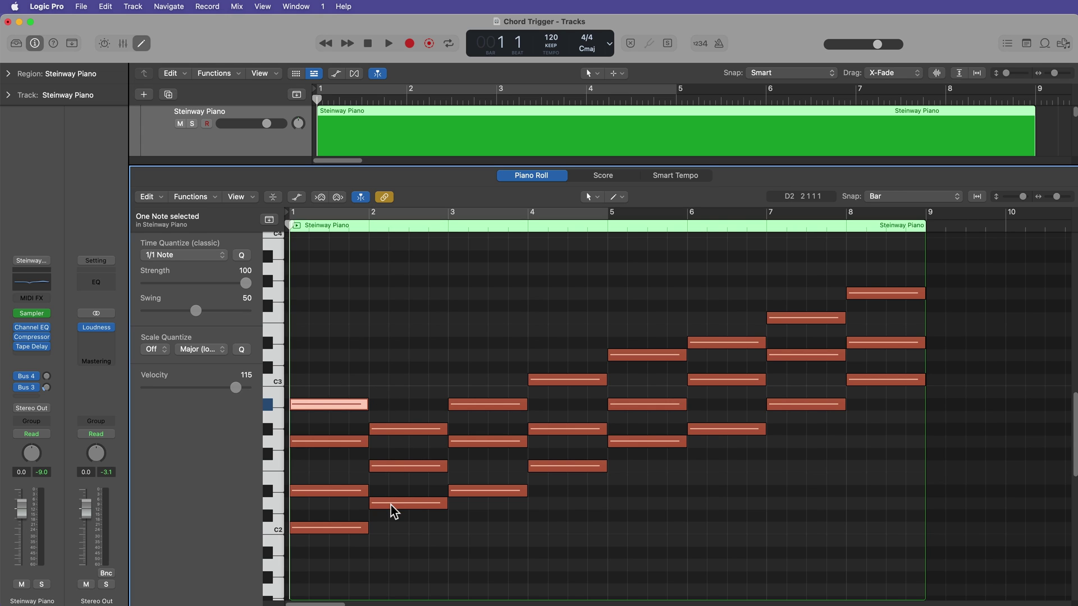
pyautogui.click(393, 392)
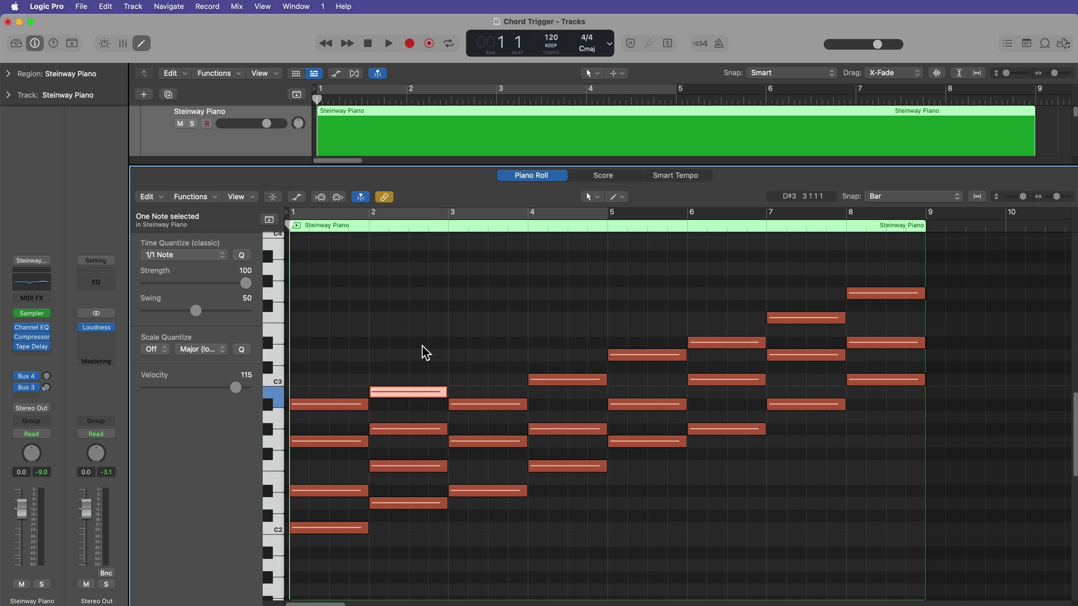
pyautogui.click(400, 307)
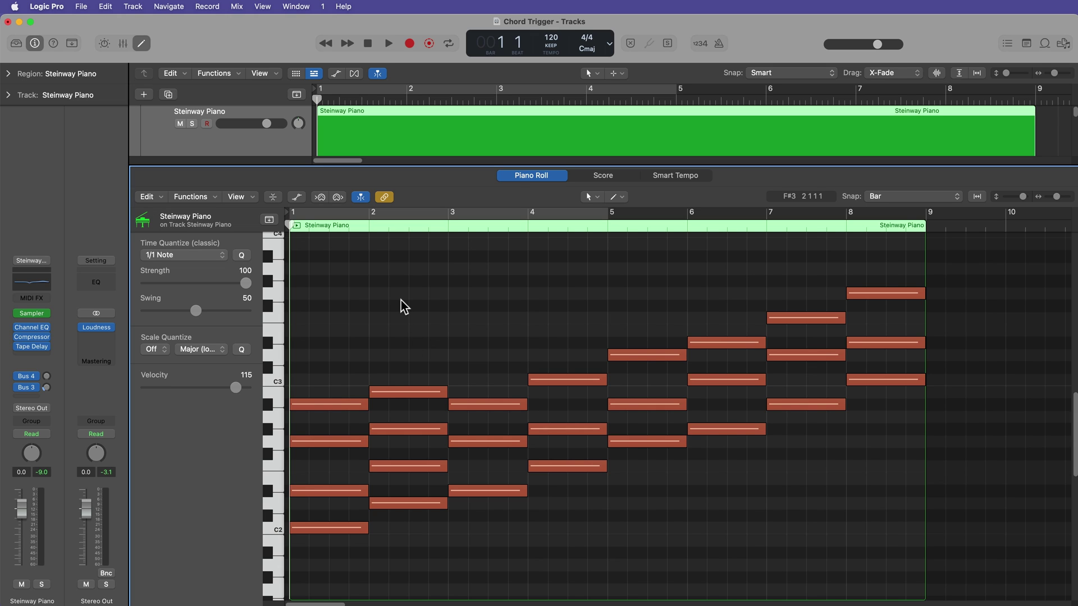
pyautogui.press('space')
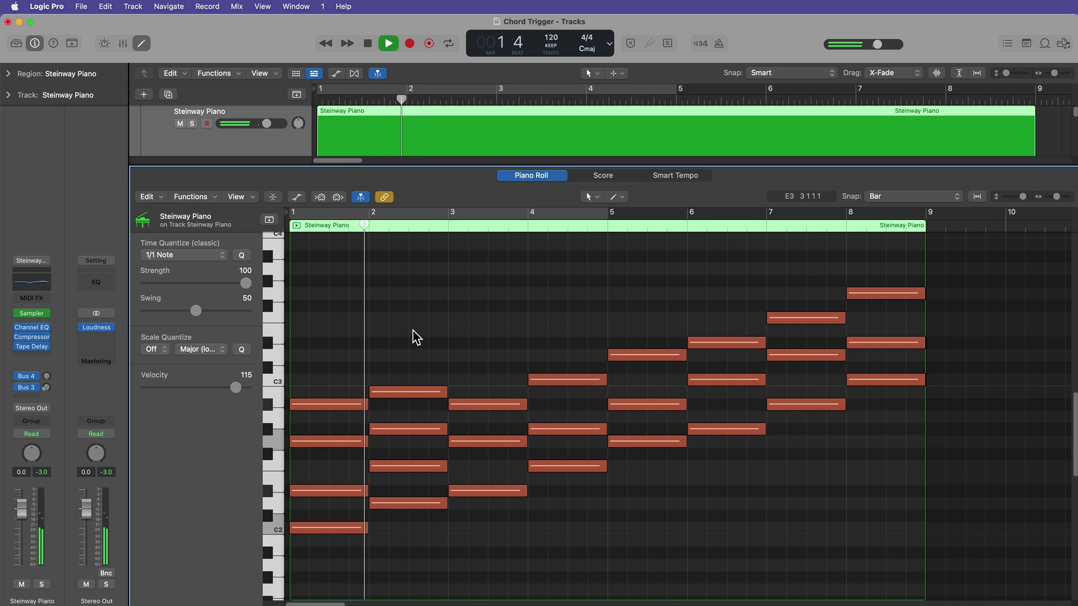
pyautogui.press('space')
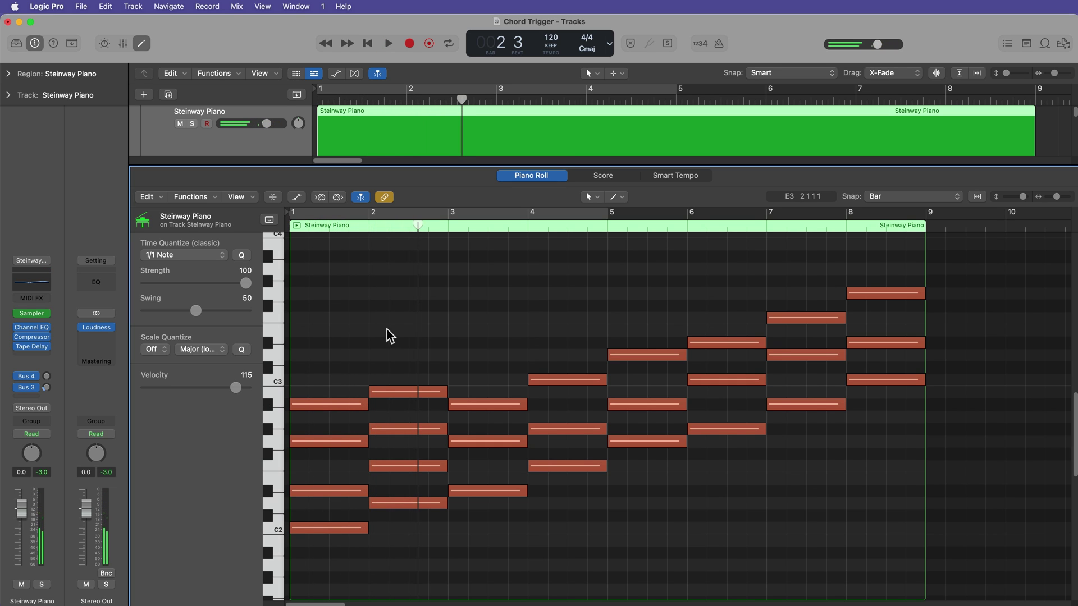
# Step: Transpose bar 2's top note up a semitone to C3 and replay from the start
pyautogui.click(389, 391)
pyautogui.hotkey('alt', 'Up')
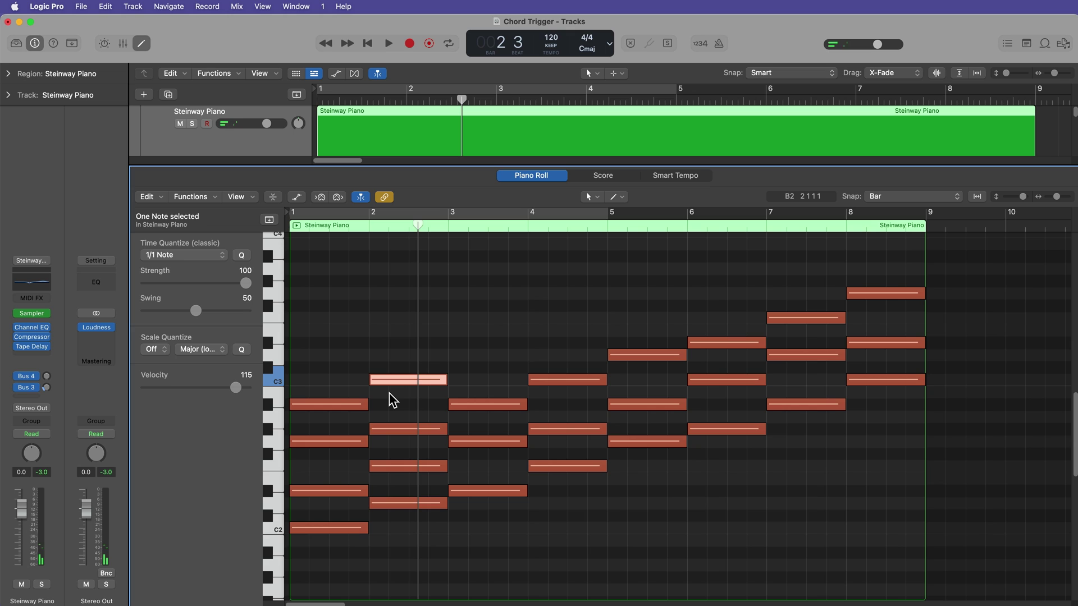
pyautogui.click(363, 344)
pyautogui.press('Return')
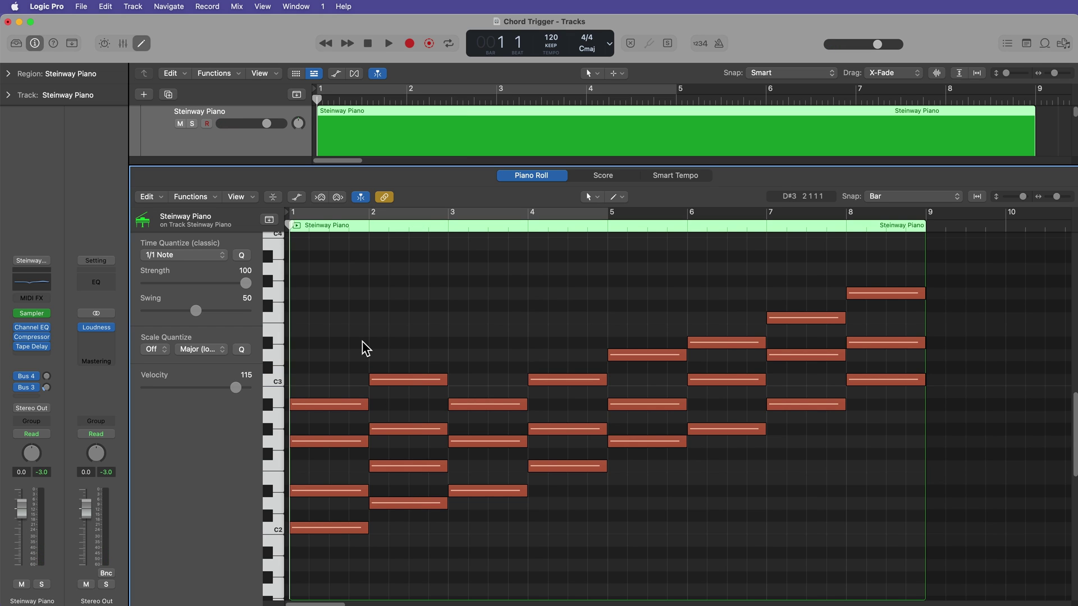
pyautogui.press('space')
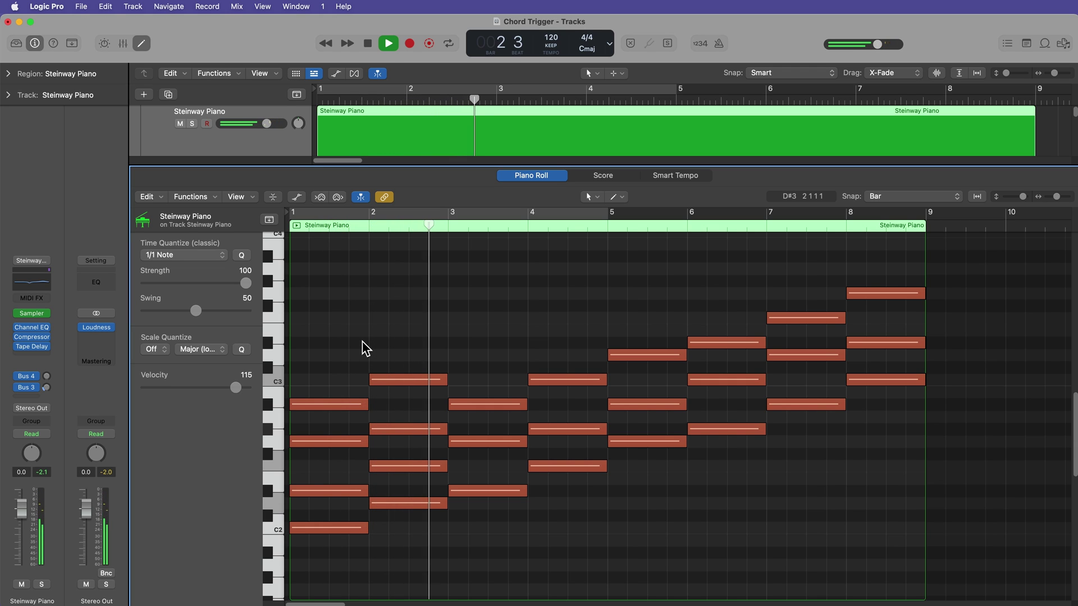
pyautogui.press('space')
# Step: Compare bar 2's top note as B2 and C3, settling on C3
pyautogui.click(394, 378)
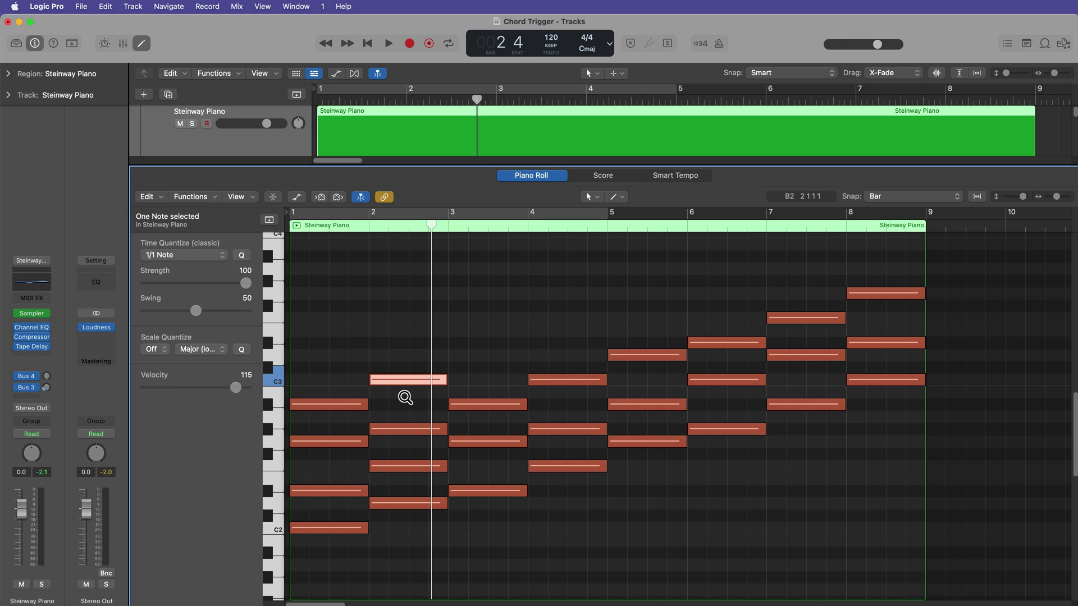
pyautogui.hotkey('alt', 'Down')
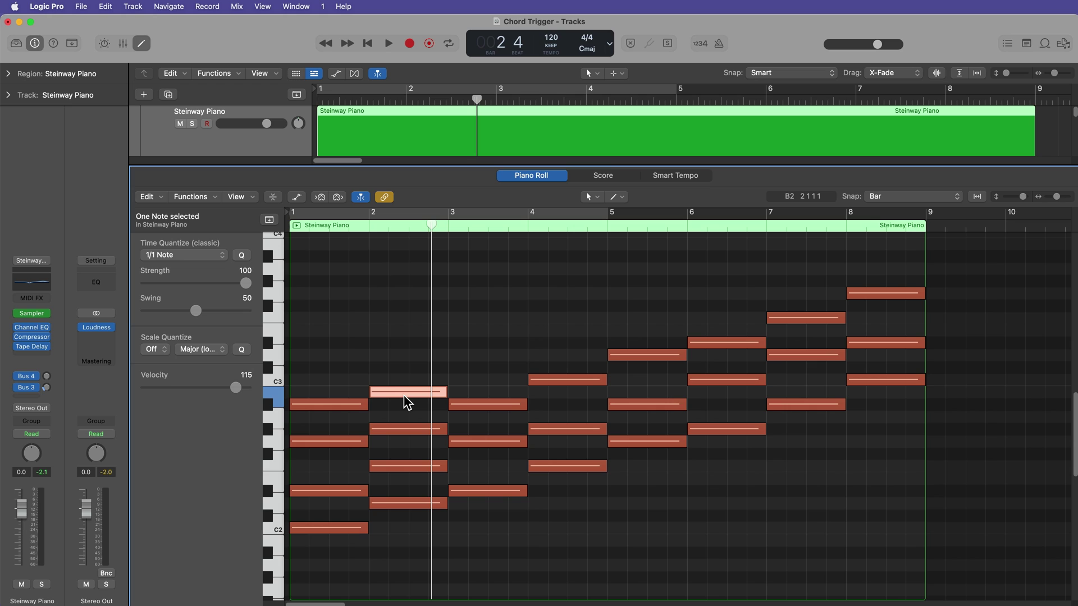
pyautogui.hotkey('alt', 'Up')
pyautogui.hotkey('alt', 'Down')
pyautogui.hotkey('alt', 'Up')
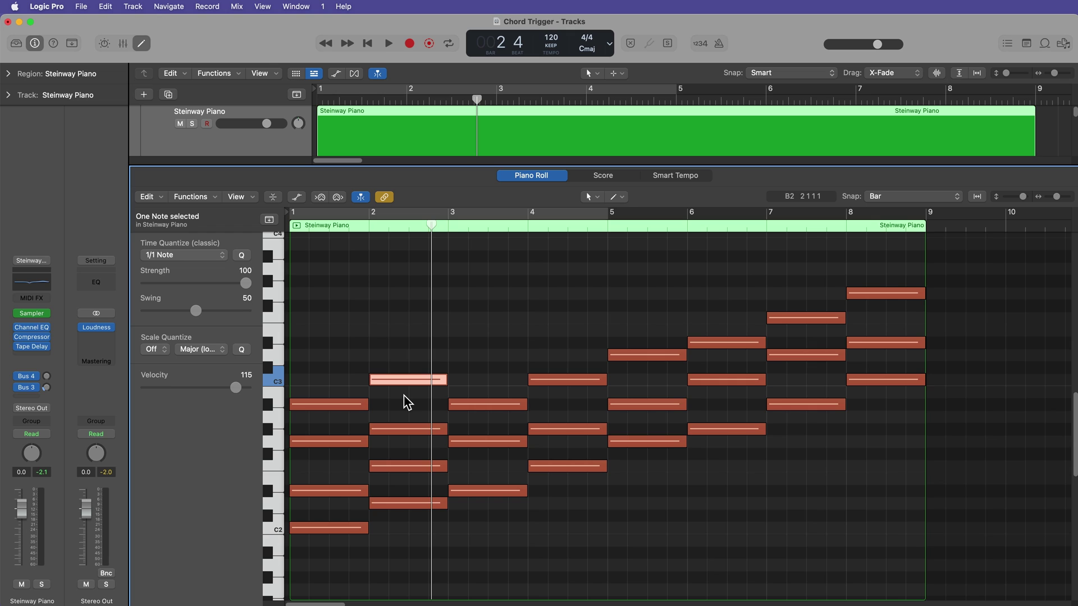
pyautogui.click(458, 340)
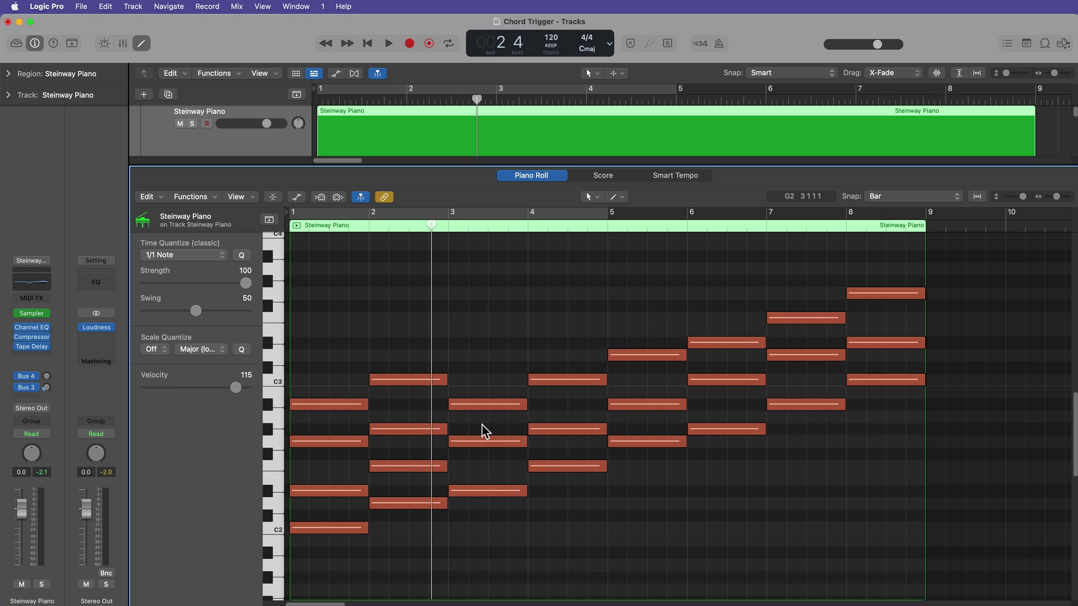
# Step: Try bar 3's C3 note an octave lower, then return it to C3
pyautogui.click(454, 380)
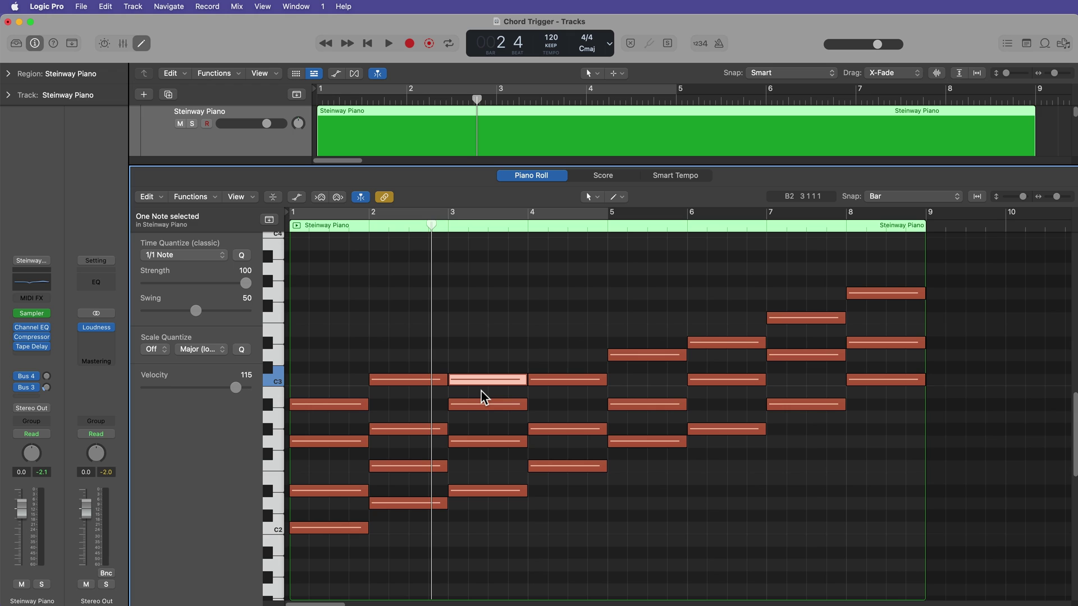
pyautogui.hotkey('alt', 'shift', 'Down')
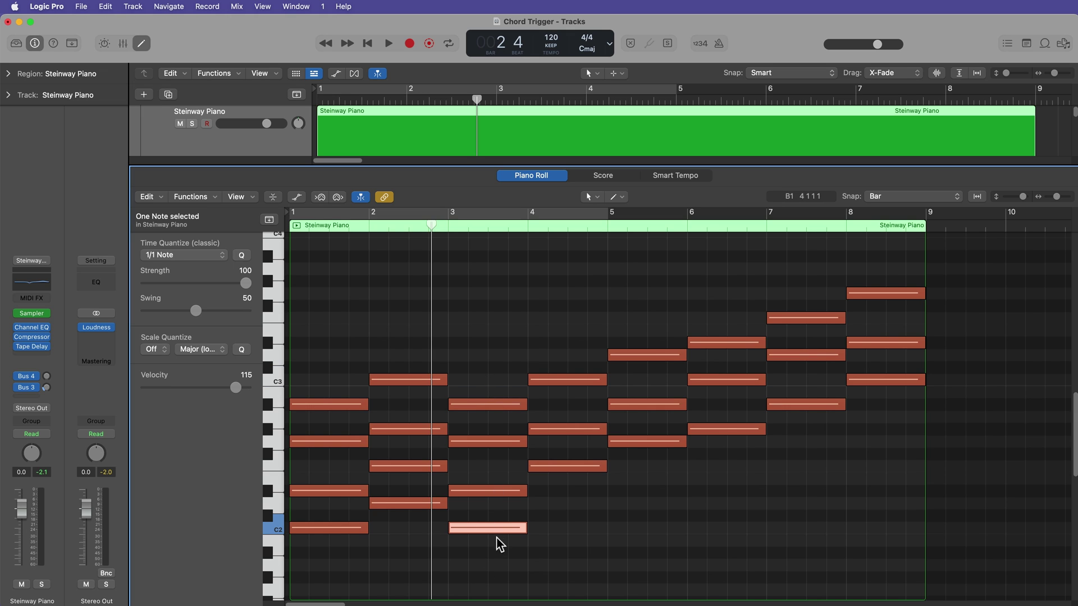
pyautogui.hotkey('alt', 'shift', 'Up')
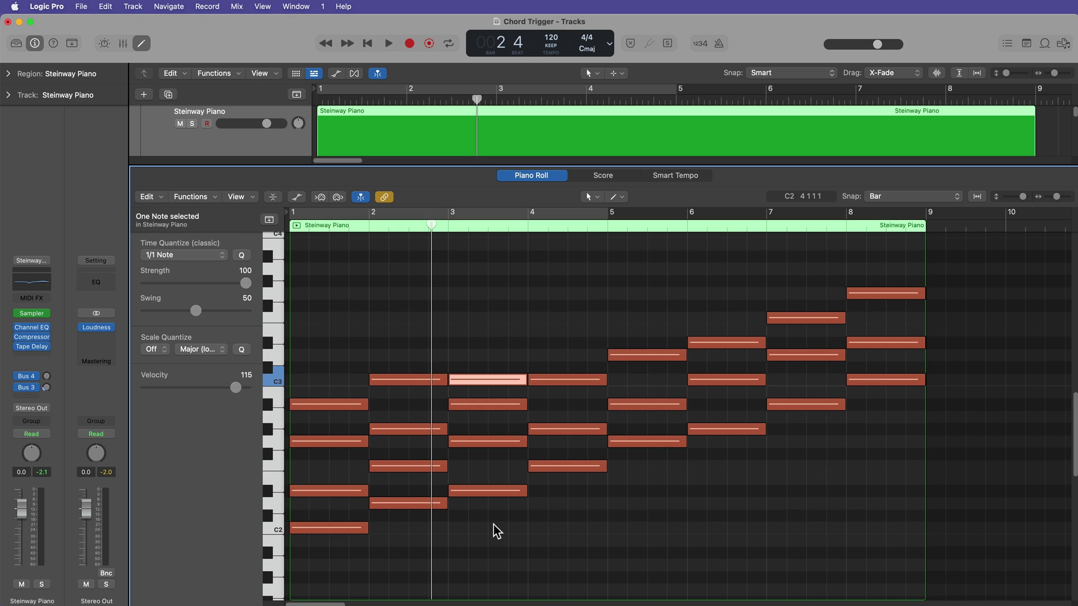
pyautogui.moveTo(493, 524); pyautogui.dragTo(490, 398)
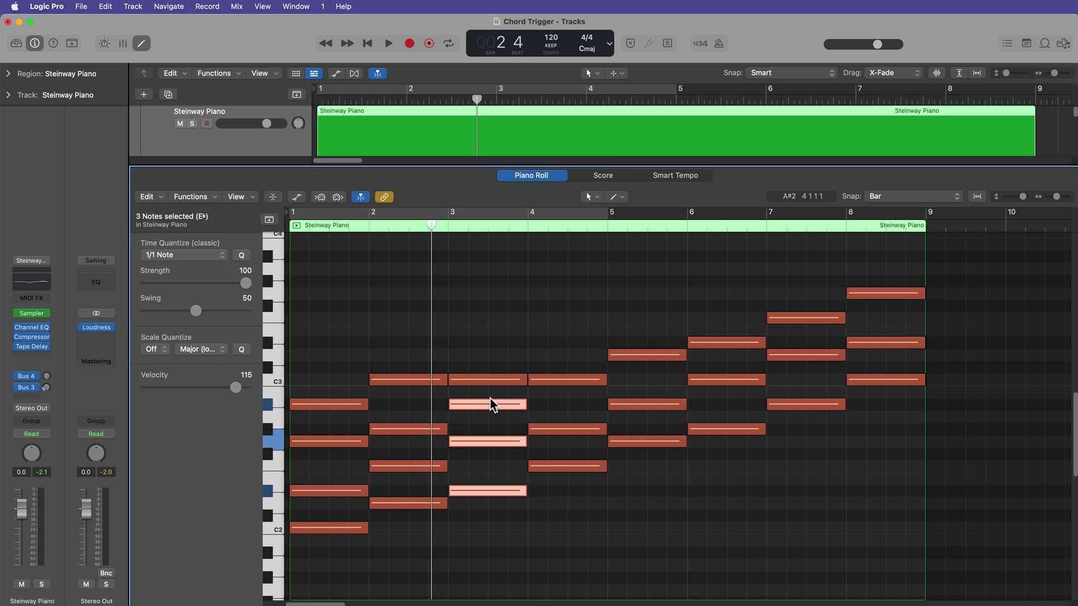
pyautogui.click(481, 377)
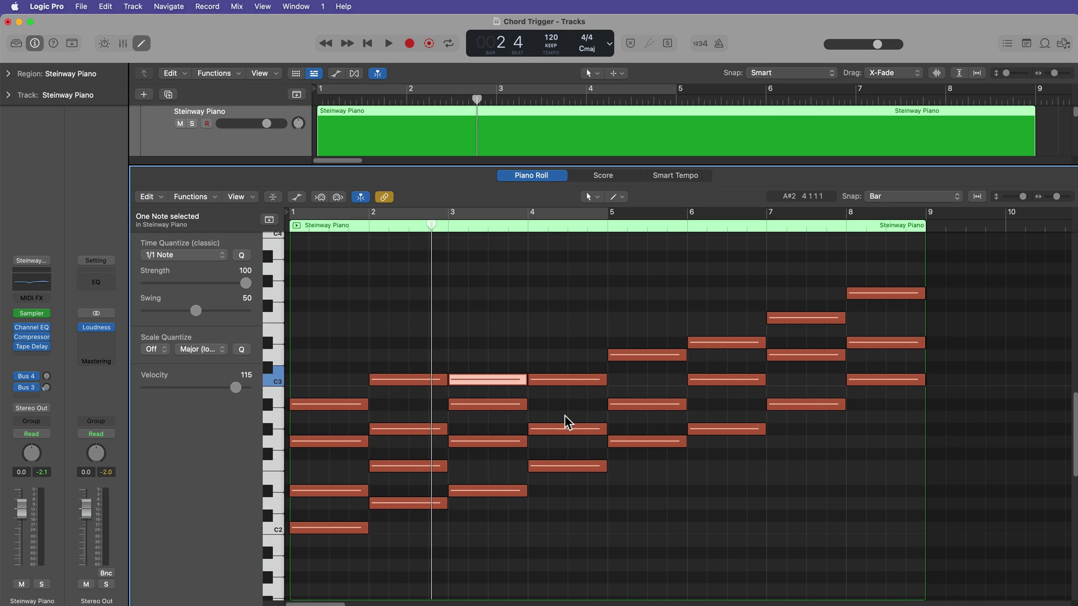
# Step: Add a new upper note to each chord in bars 4 through 7
pyautogui.keyDown('super'); pyautogui.click(537, 344); pyautogui.keyUp('super')
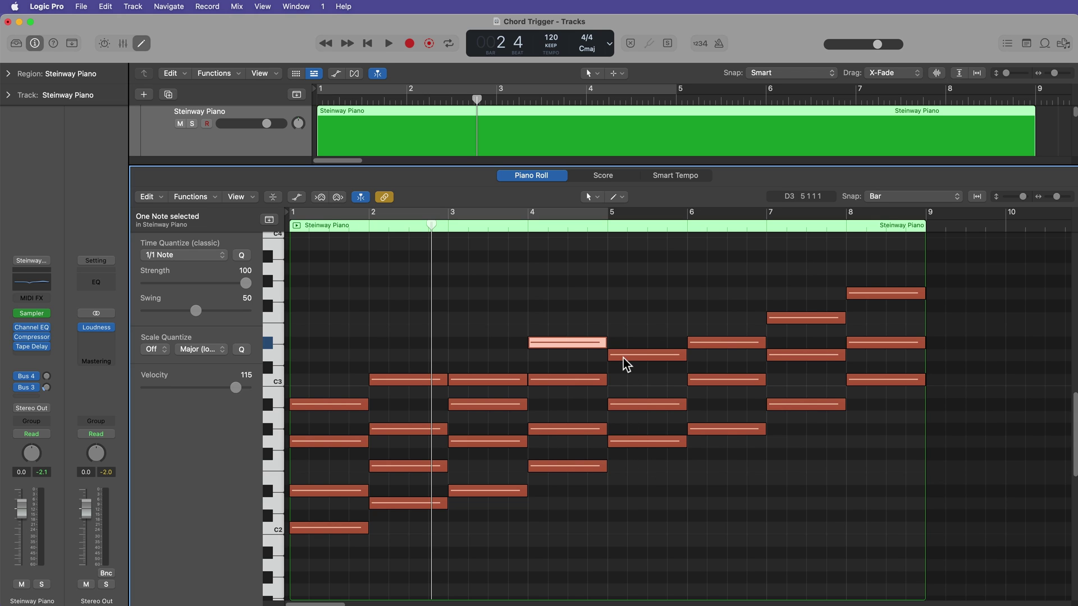
pyautogui.keyDown('super'); pyautogui.click(617, 319); pyautogui.keyUp('super')
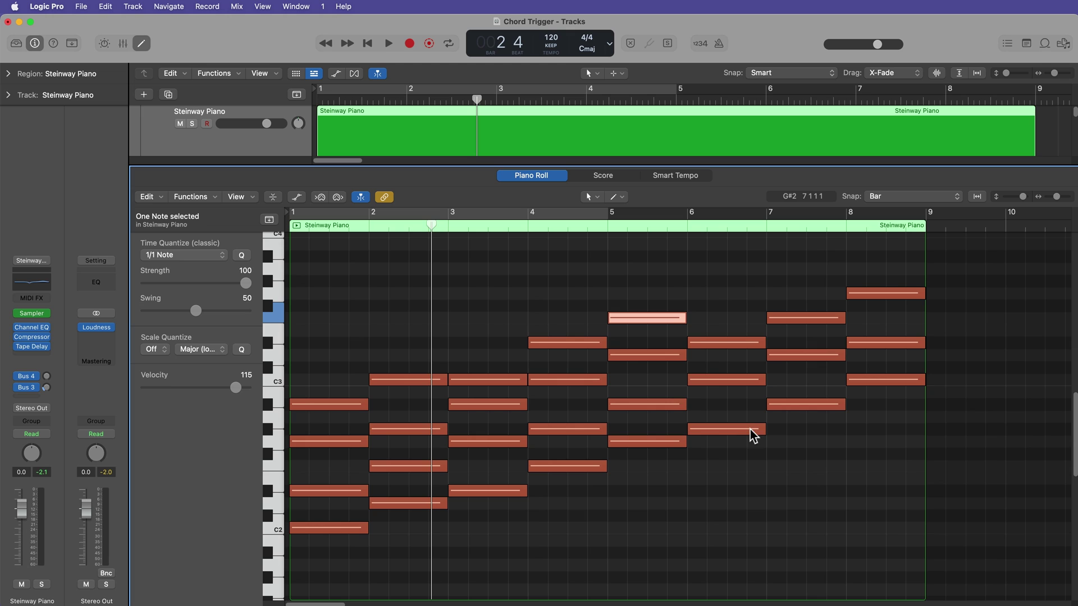
pyautogui.keyDown('super'); pyautogui.click(694, 319); pyautogui.keyUp('super')
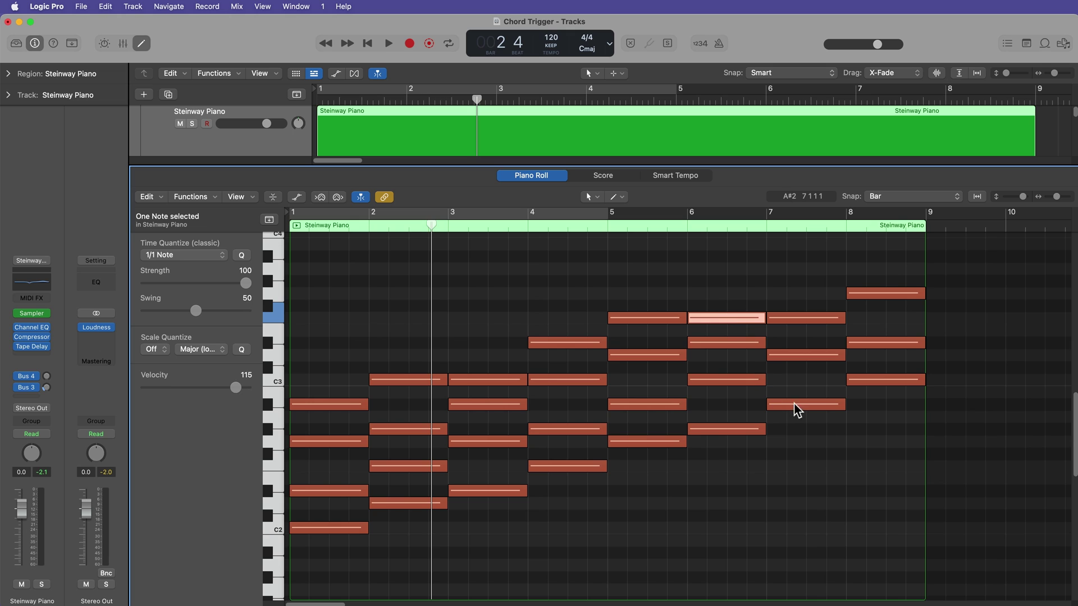
pyautogui.click(775, 294)
# Step: Try the new bar 6 and 7 notes an octave lower, restore them, and add bar 8's top note
pyautogui.click(739, 319)
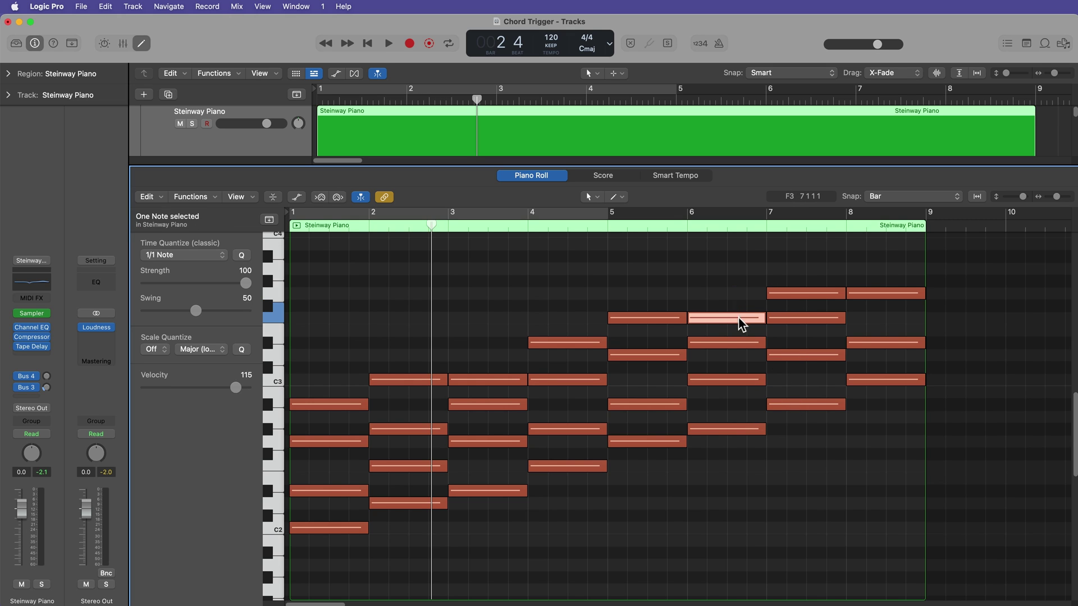
pyautogui.keyDown('shift'); pyautogui.click(790, 294); pyautogui.keyUp('shift')
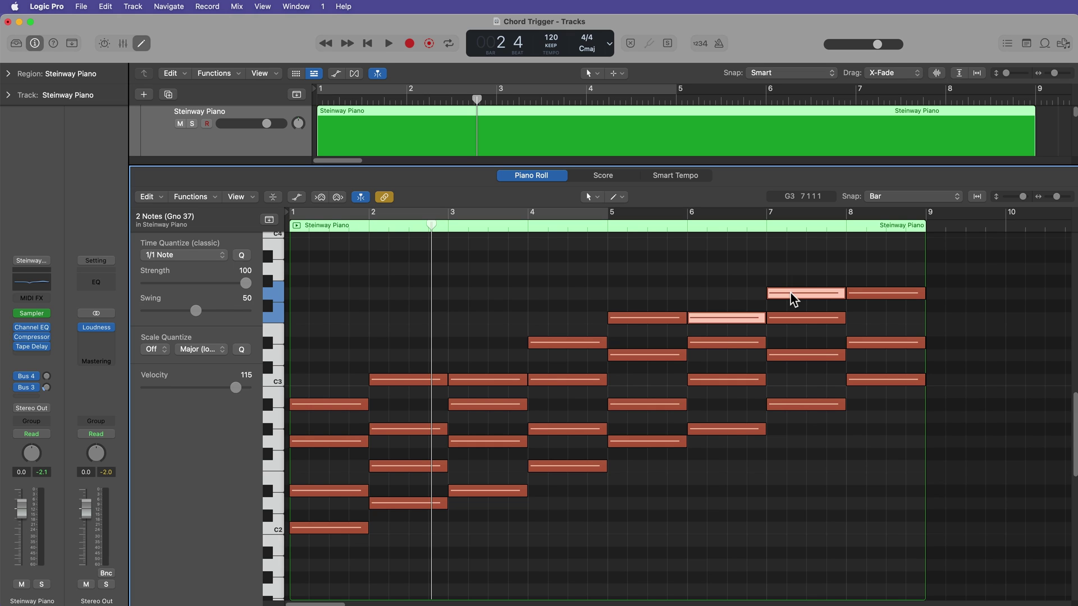
pyautogui.hotkey('alt', 'shift', 'Down')
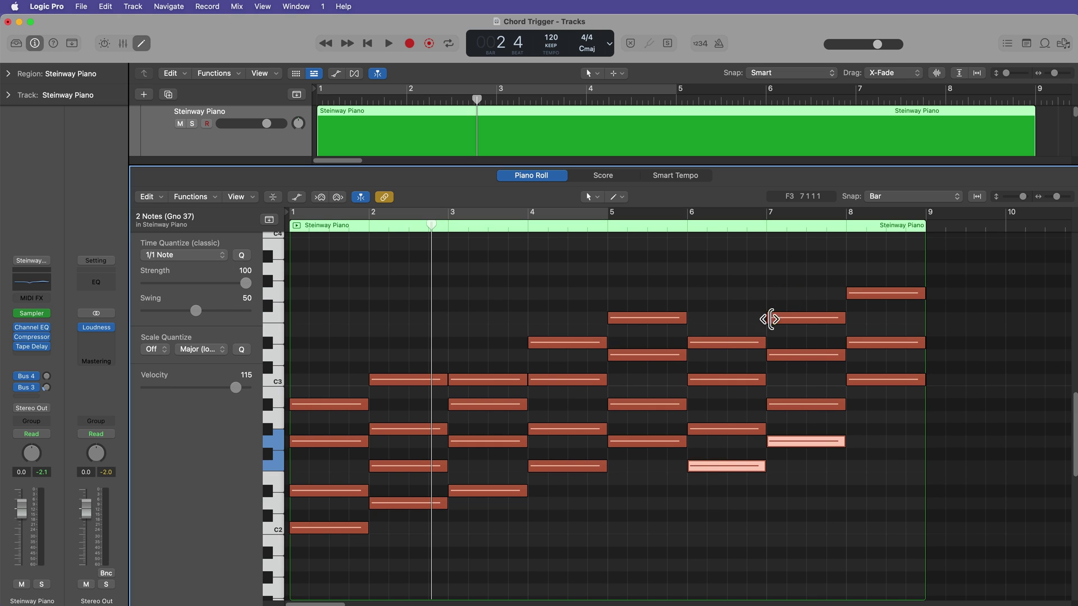
pyautogui.click(699, 499)
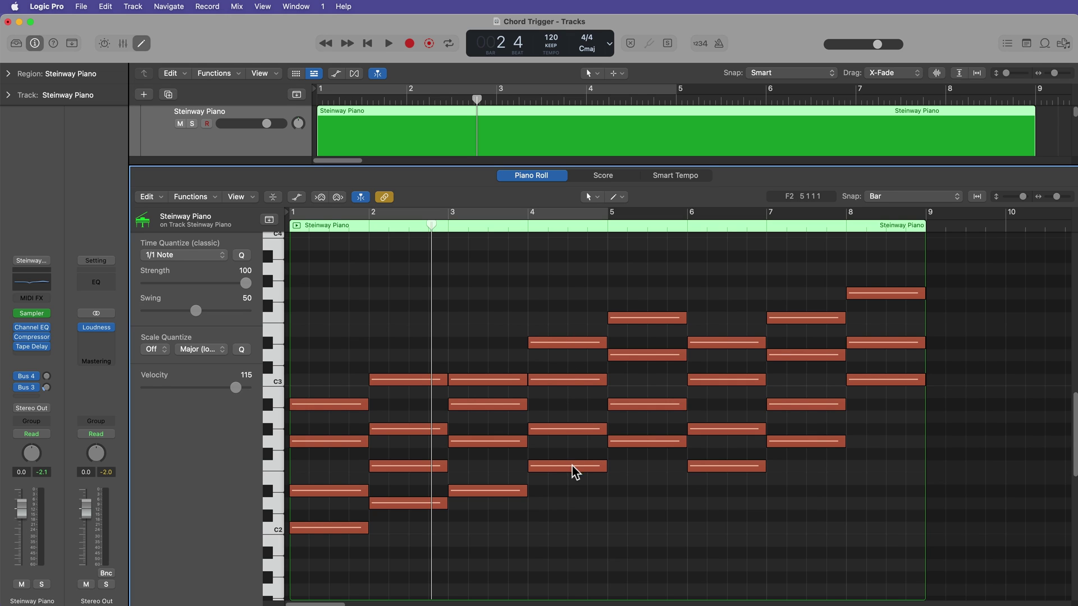
pyautogui.click(730, 465)
pyautogui.hotkey('alt', 'shift', 'Up')
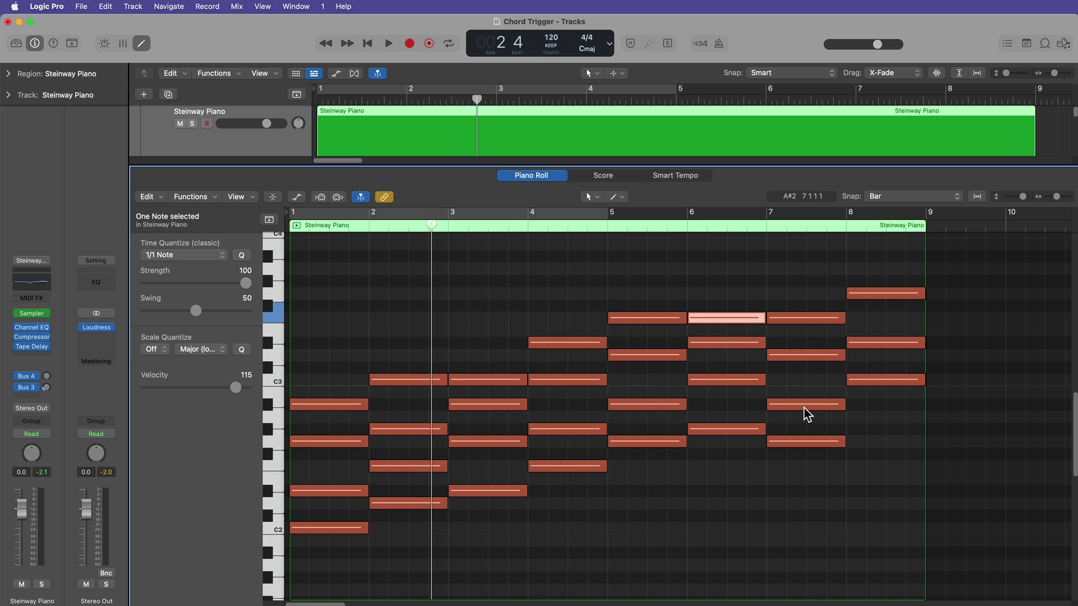
pyautogui.click(811, 445)
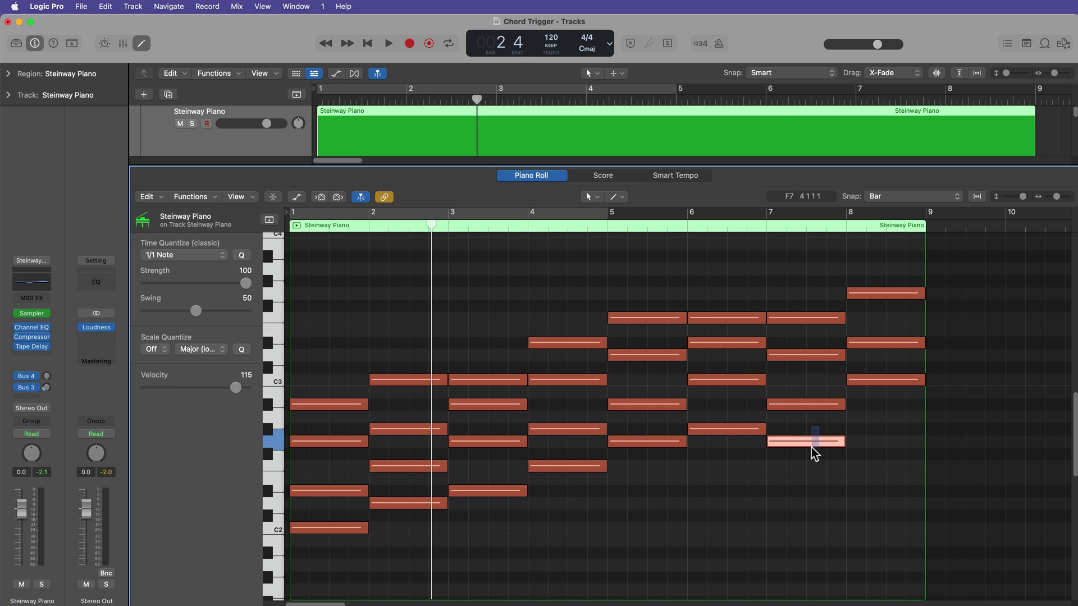
pyautogui.hotkey('alt', 'shift', 'Up')
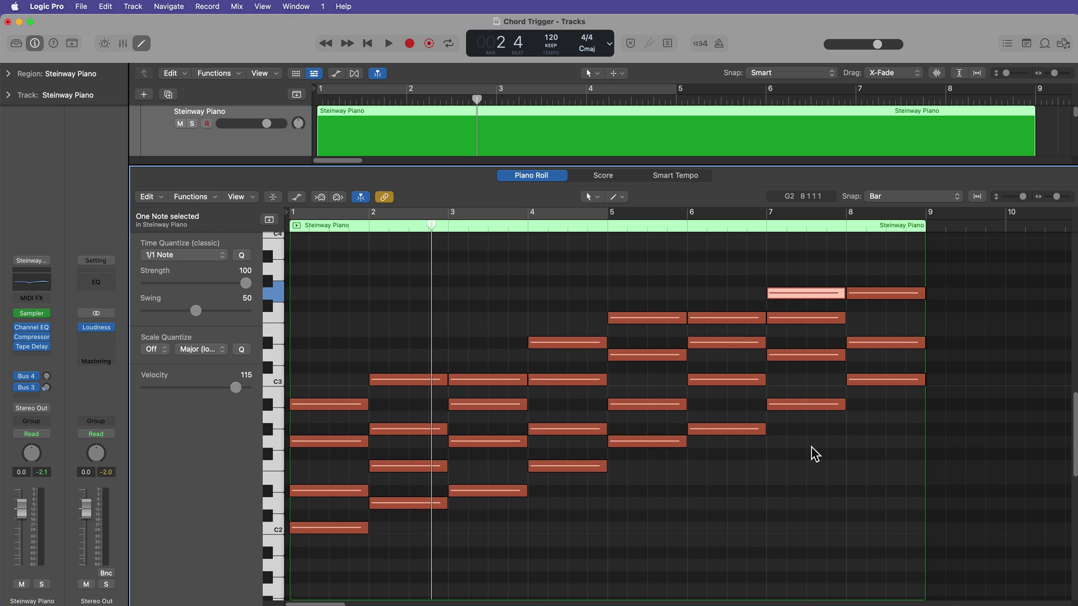
pyautogui.click(749, 429)
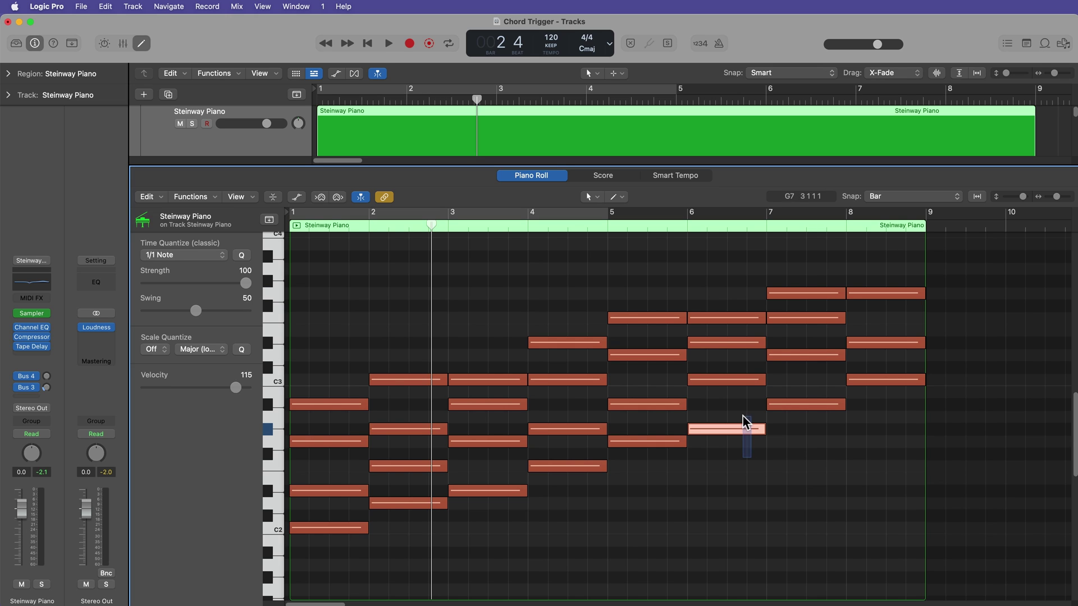
pyautogui.click(798, 404)
pyautogui.click(821, 469)
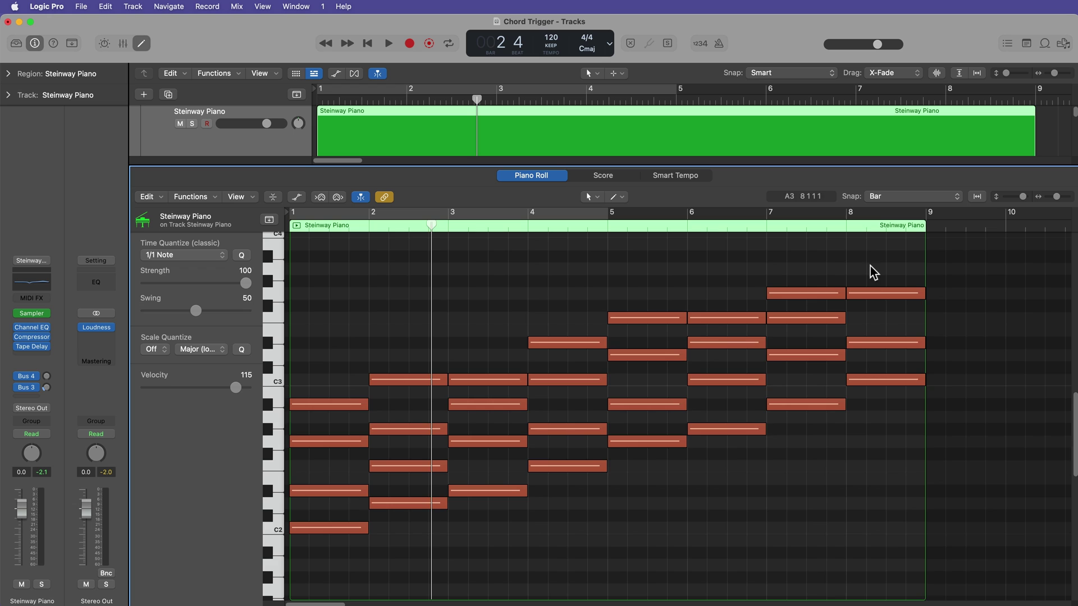
pyautogui.scroll(2, 896, 313)
pyautogui.keyDown('super'); pyautogui.click(854, 306); pyautogui.keyUp('super')
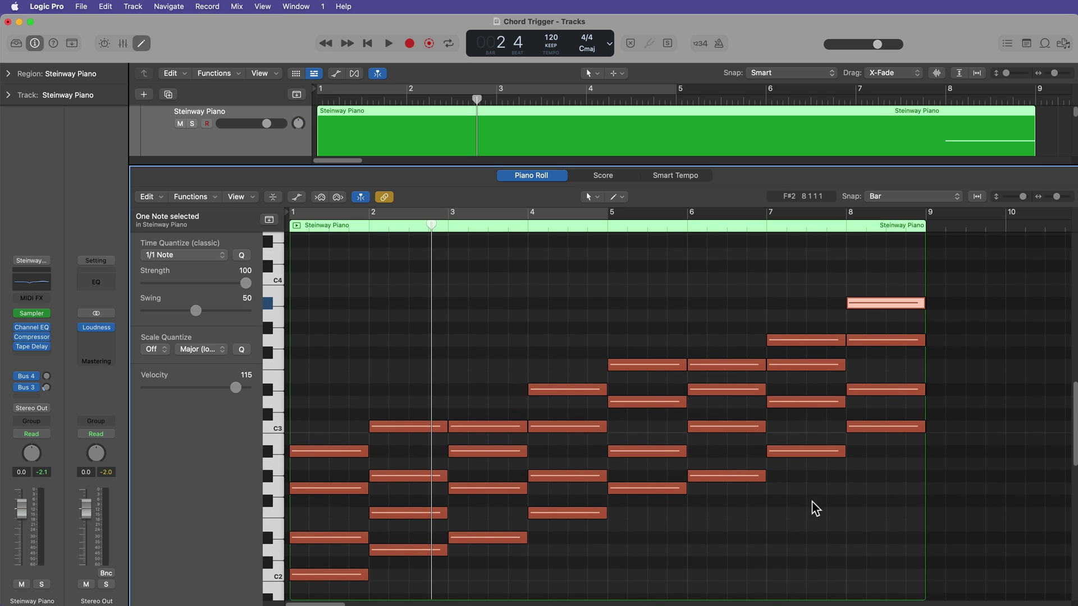
# Step: Draw eight one-bar bass notes climbing from C1 in bar 1 to C2 in bar 8
pyautogui.scroll(-3, 709, 541)
pyautogui.scroll(-3, 712, 542)
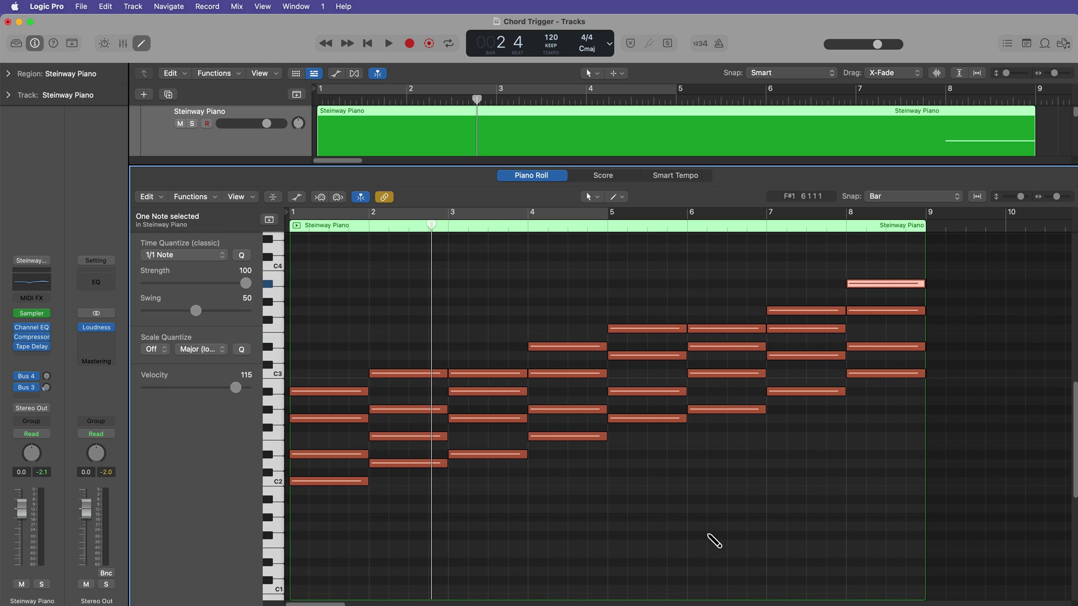
pyautogui.scroll(-1, 305, 585)
pyautogui.keyDown('super'); pyautogui.click(299, 571); pyautogui.keyUp('super')
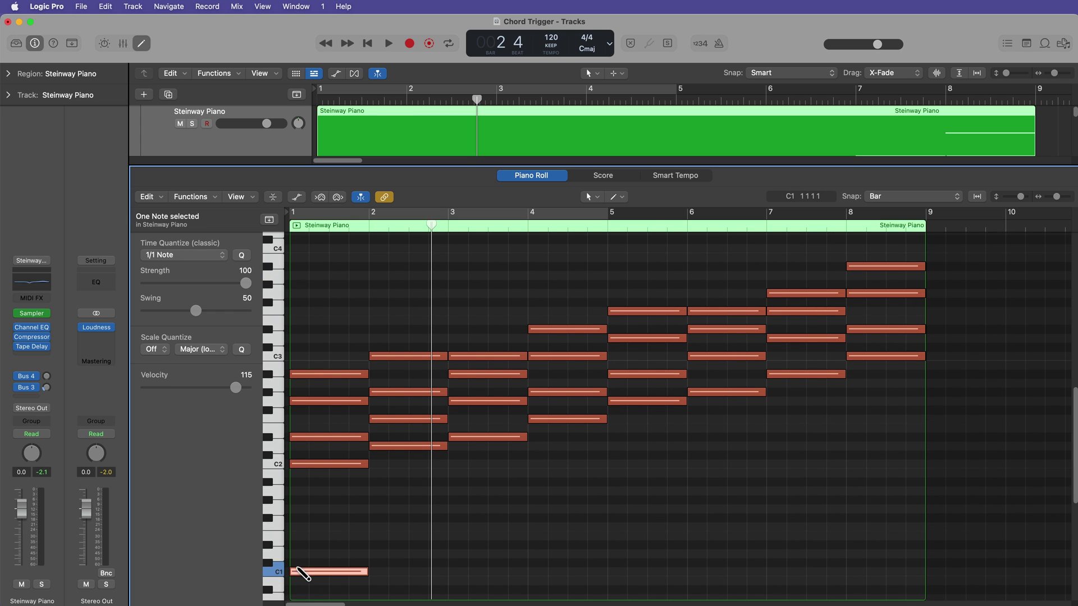
pyautogui.keyDown('super'); pyautogui.click(373, 554); pyautogui.keyUp('super')
pyautogui.keyDown('super'); pyautogui.click(453, 544); pyautogui.keyUp('super')
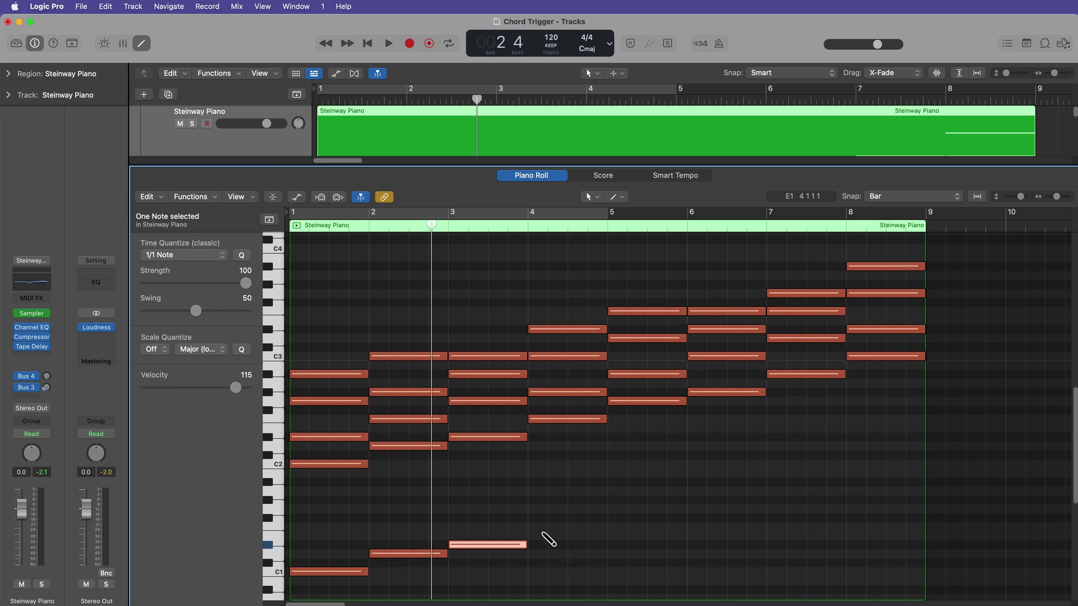
pyautogui.keyDown('super'); pyautogui.click(534, 526); pyautogui.keyUp('super')
pyautogui.keyDown('super'); pyautogui.click(612, 509); pyautogui.keyUp('super')
pyautogui.keyDown('super'); pyautogui.click(692, 499); pyautogui.keyUp('super')
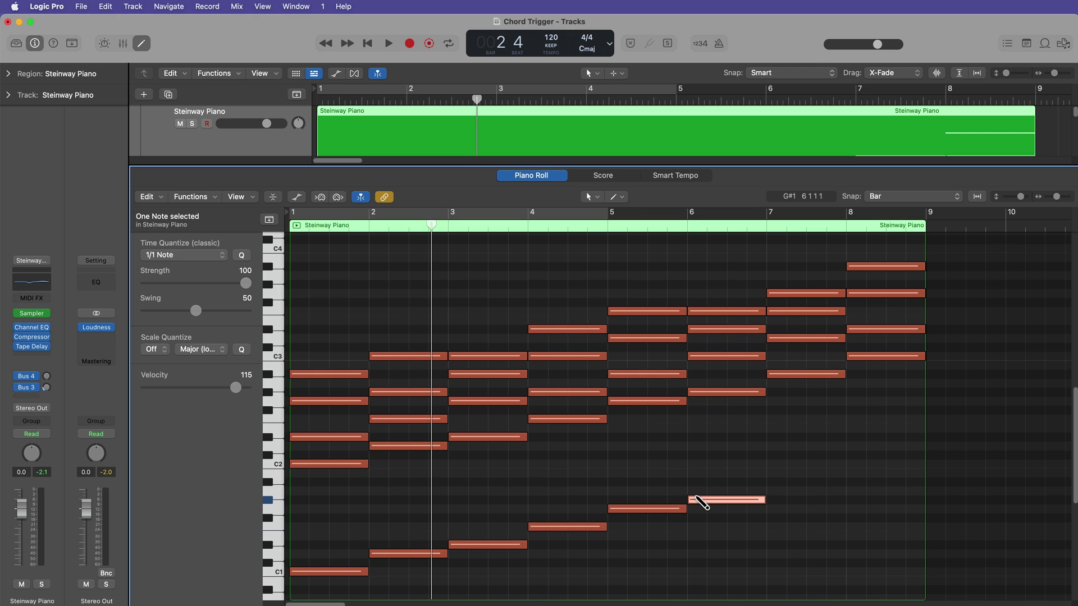
pyautogui.keyDown('super'); pyautogui.click(772, 481); pyautogui.keyUp('super')
pyautogui.keyDown('super'); pyautogui.click(849, 464); pyautogui.keyUp('super')
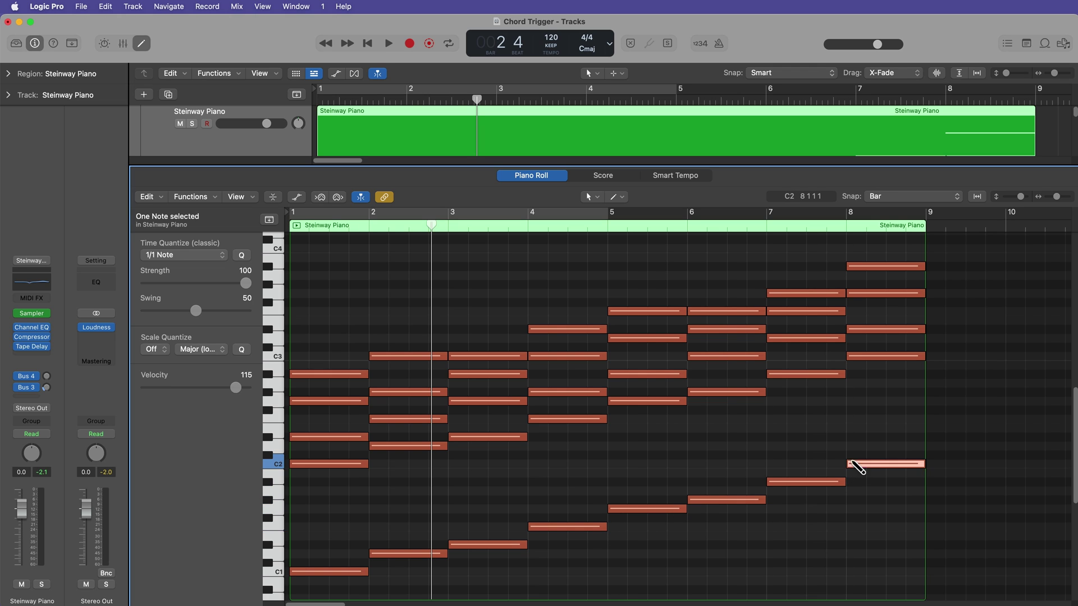
pyautogui.click(736, 444)
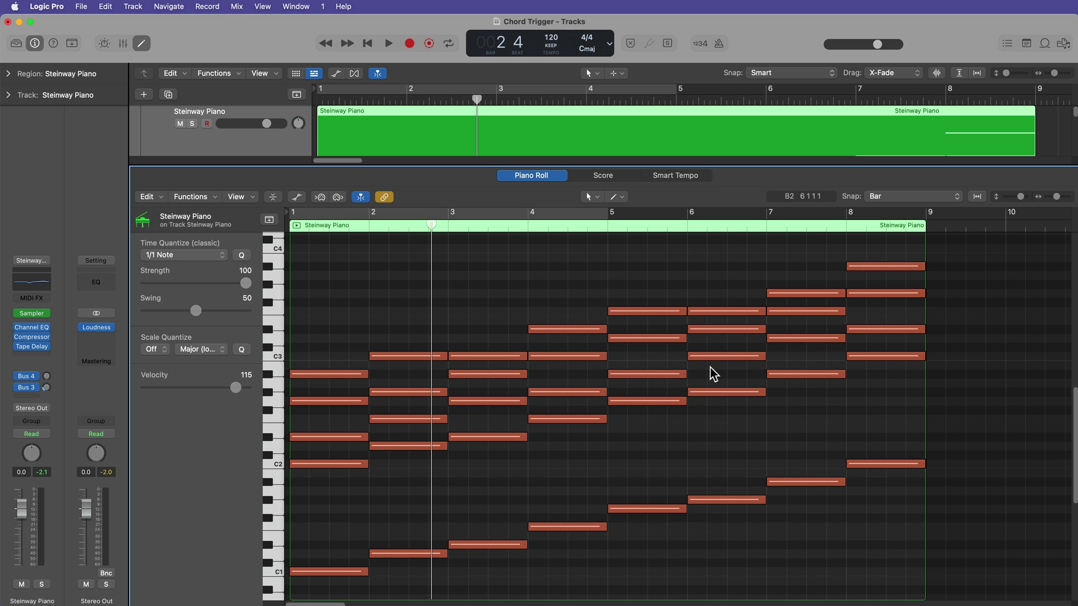
# Step: Drop the top notes of the bar 4, 5 and 6 chords down one octave
pyautogui.click(551, 331)
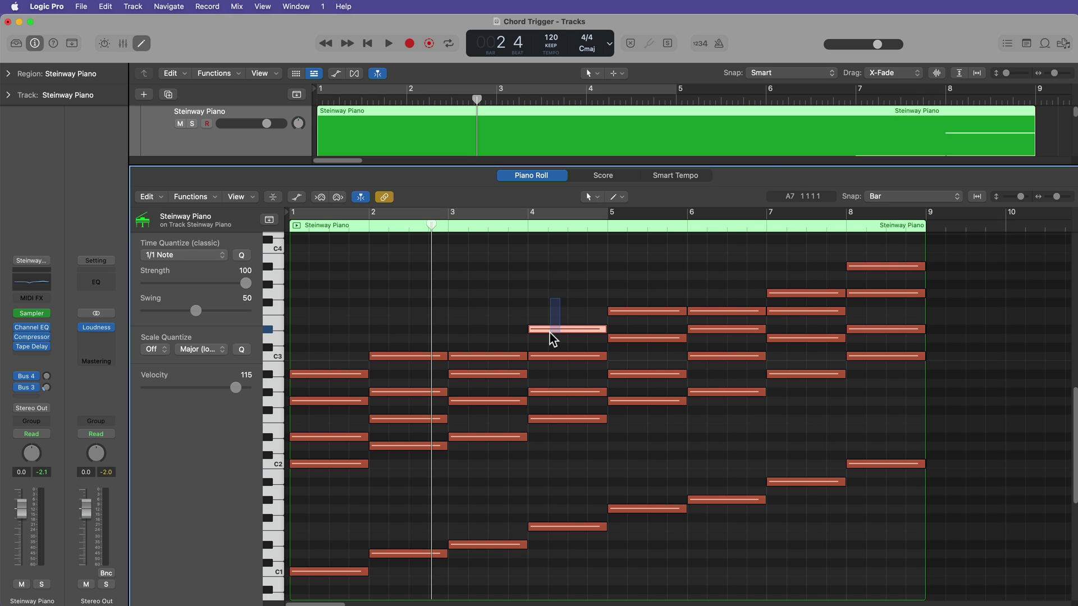
pyautogui.keyDown('shift'); pyautogui.click(668, 311); pyautogui.keyUp('shift')
pyautogui.keyDown('shift'); pyautogui.click(725, 311); pyautogui.keyUp('shift')
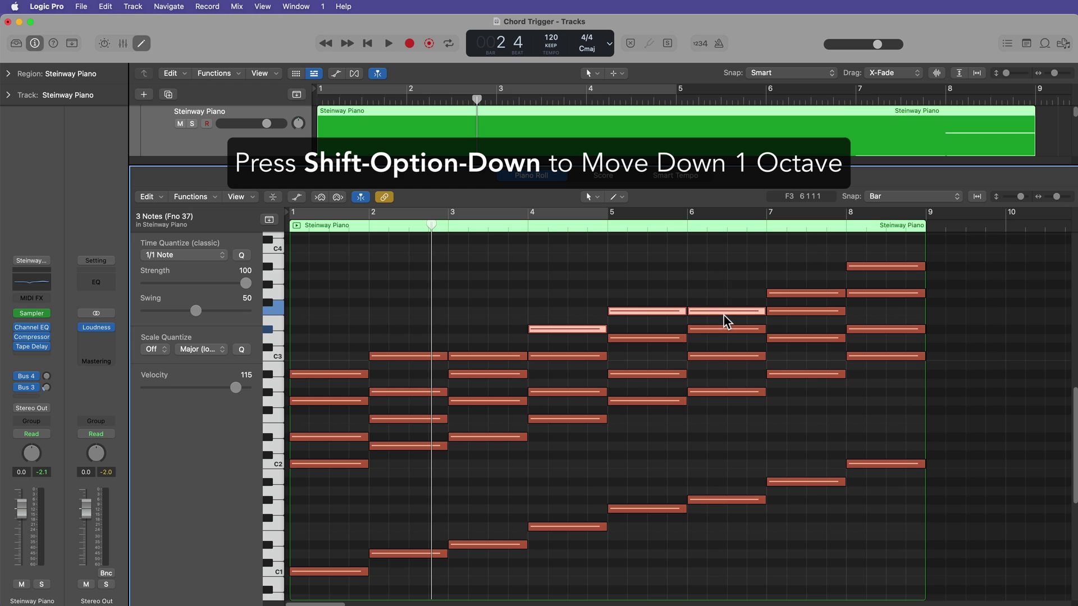
pyautogui.hotkey('shift', 'alt', 'Down')
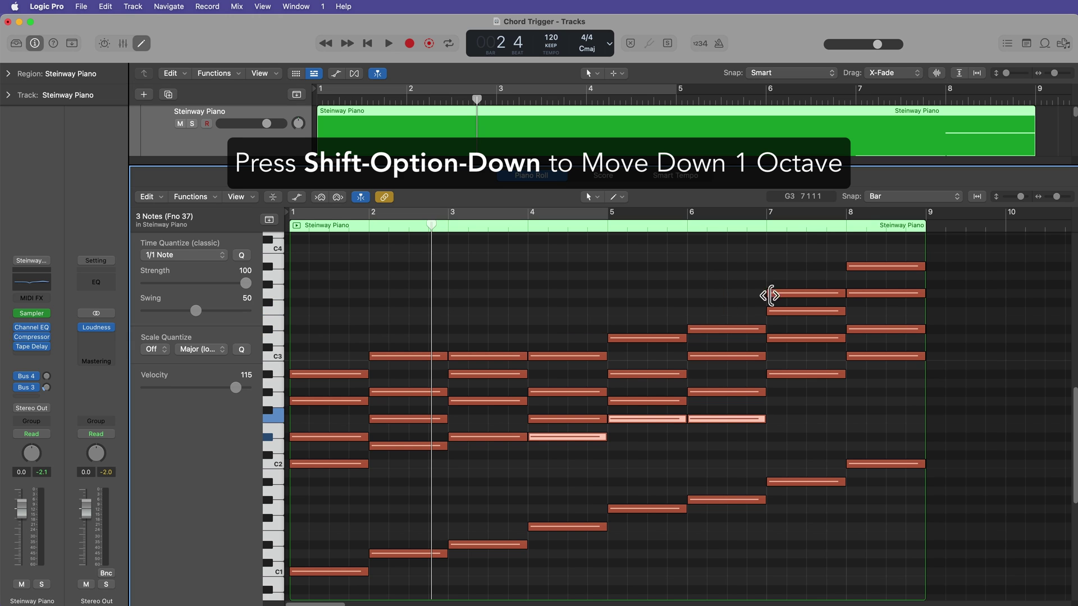
# Step: Lower bar 7's two and bar 8's three upper notes an octave, then return to the start
pyautogui.click(800, 293)
pyautogui.keyDown('shift'); pyautogui.click(797, 311); pyautogui.keyUp('shift')
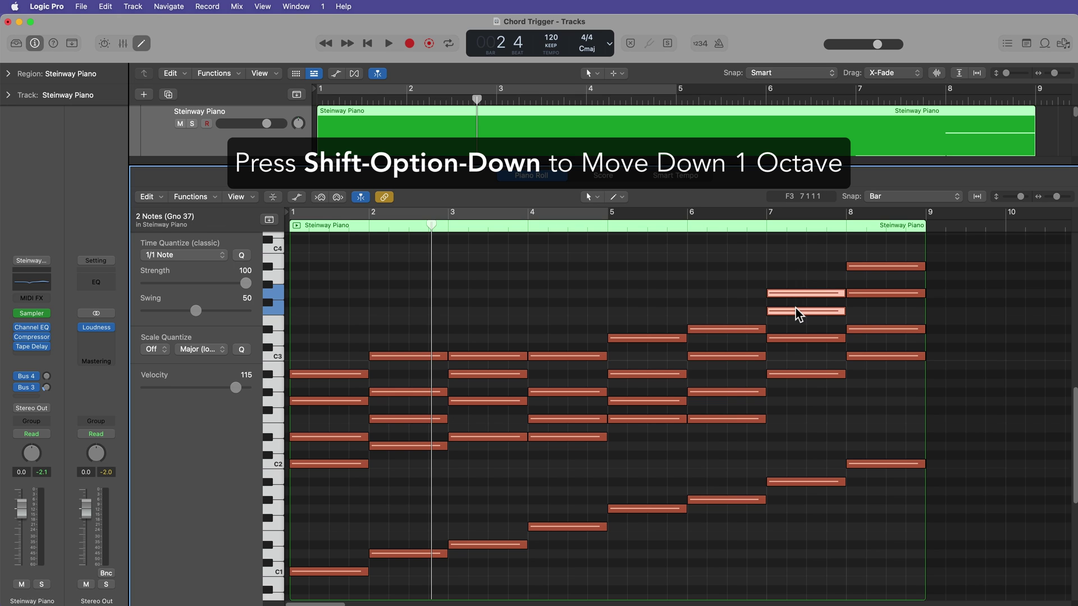
pyautogui.hotkey('shift', 'alt', 'Down')
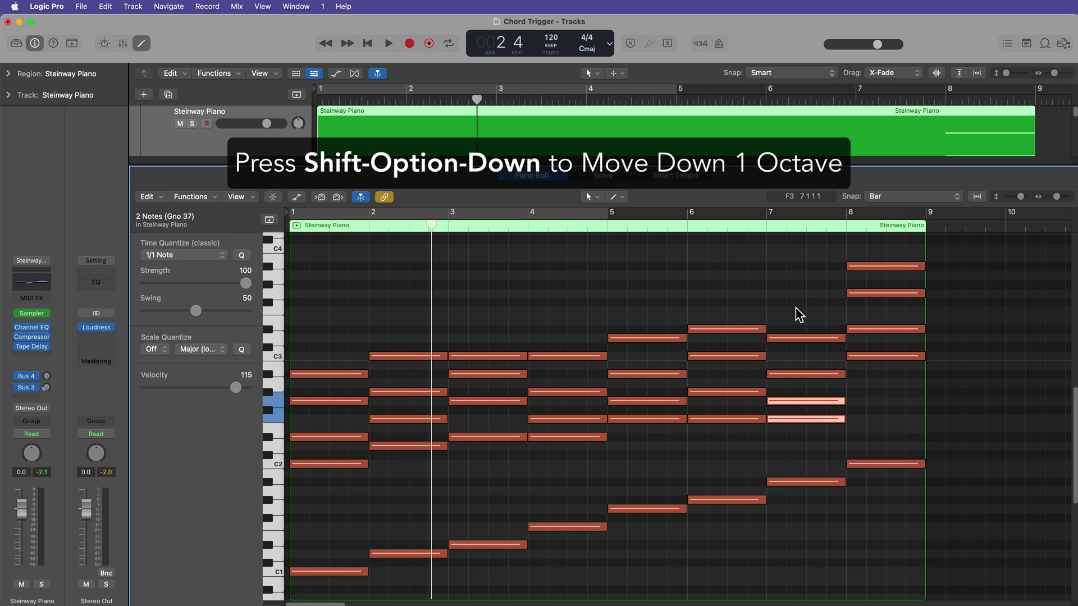
pyautogui.click(879, 266)
pyautogui.keyDown('shift'); pyautogui.click(879, 293); pyautogui.keyUp('shift')
pyautogui.keyDown('shift'); pyautogui.click(877, 329); pyautogui.keyUp('shift')
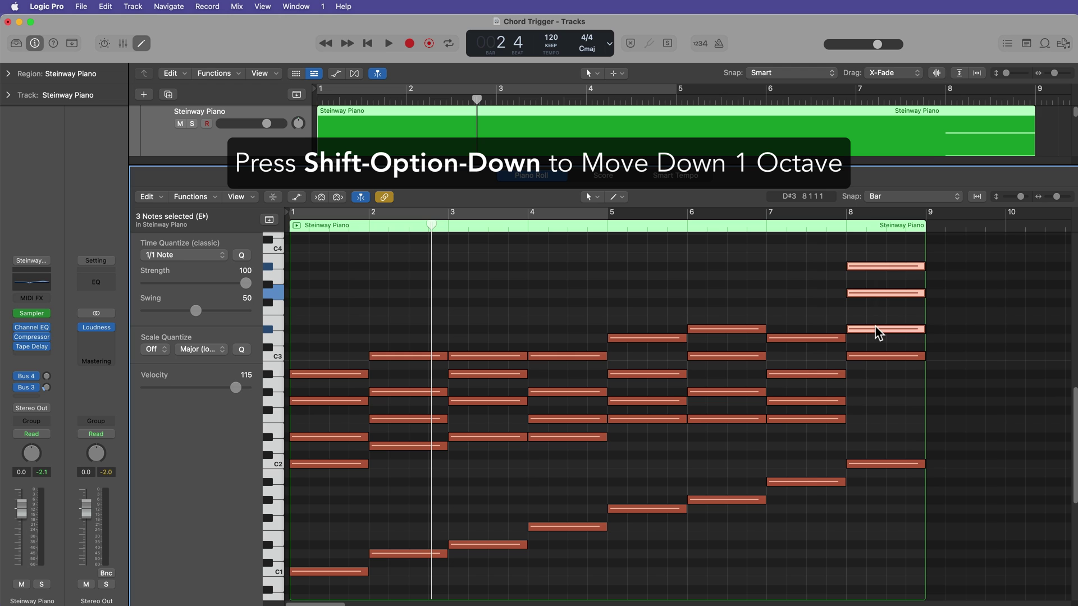
pyautogui.hotkey('shift', 'alt', 'Down')
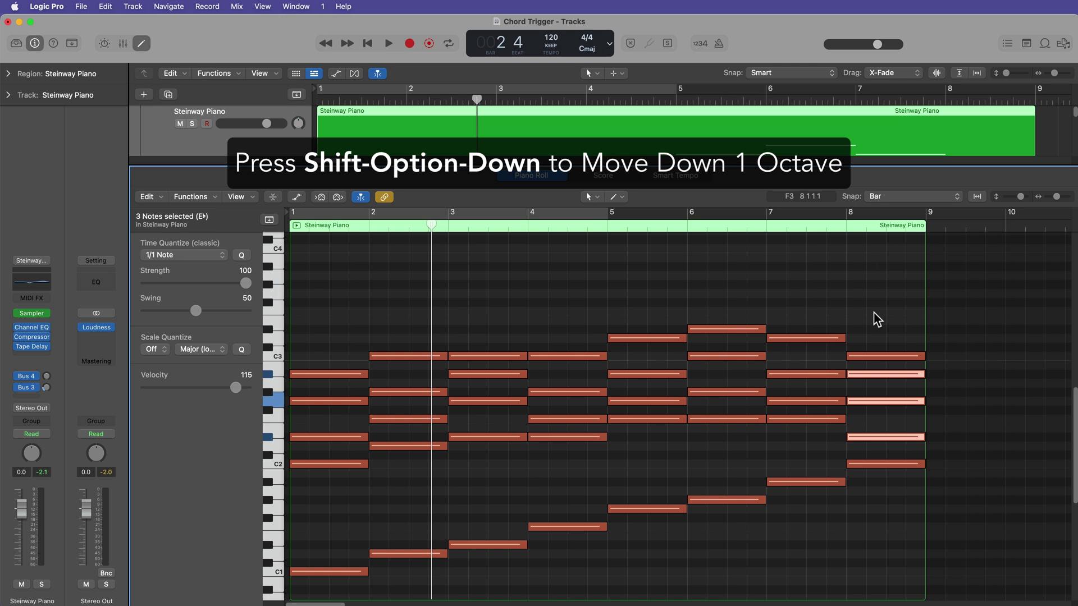
pyautogui.click(874, 311)
pyautogui.press('Return')
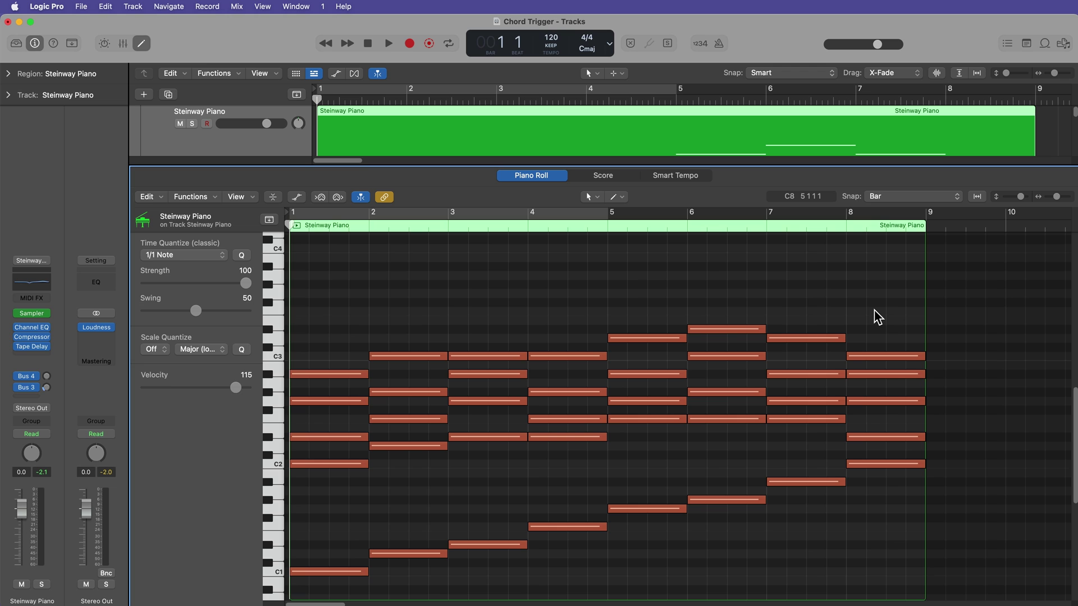
# Step: Play the revised eight-chord progression, then stop playback
pyautogui.scroll(-2, 875, 306)
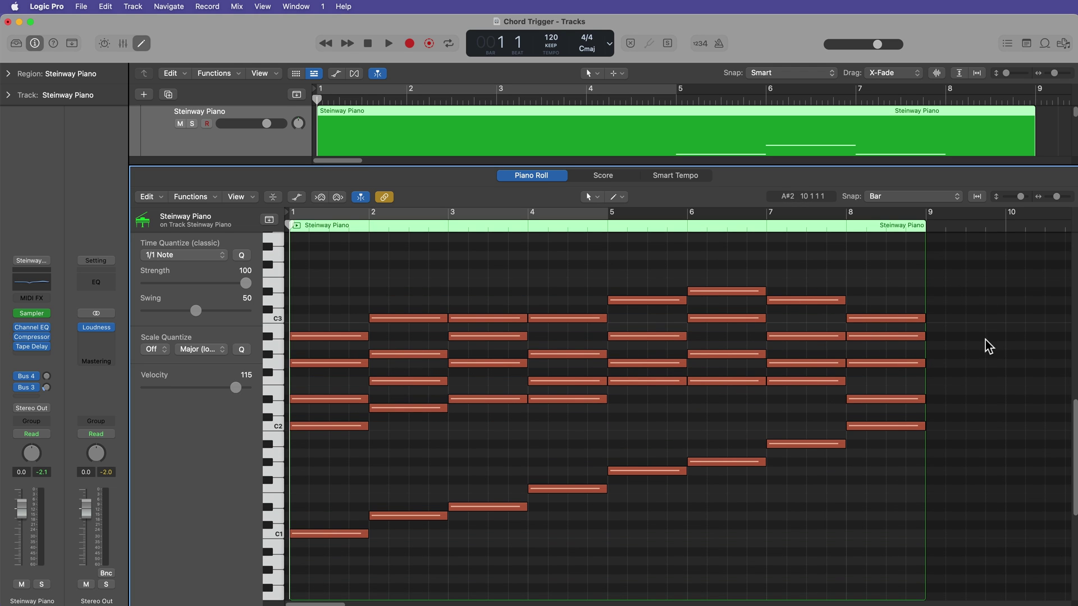
pyautogui.press('space')
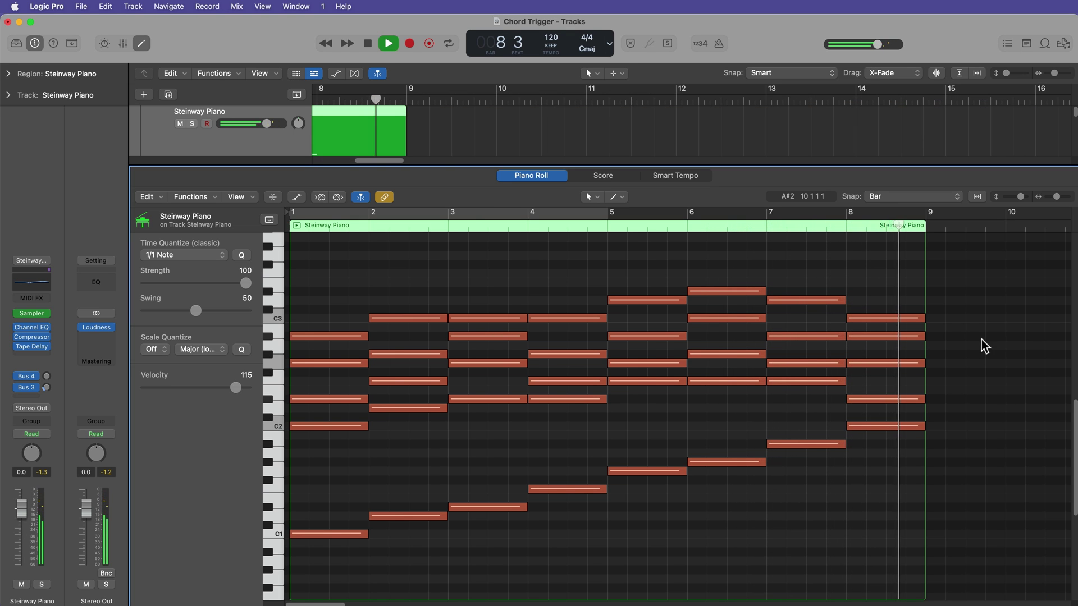
pyautogui.press('space')
# Step: Close the piano roll, shorten the Steinway Piano track, and insert Chord Trigger as its MIDI effect
pyautogui.press('e')
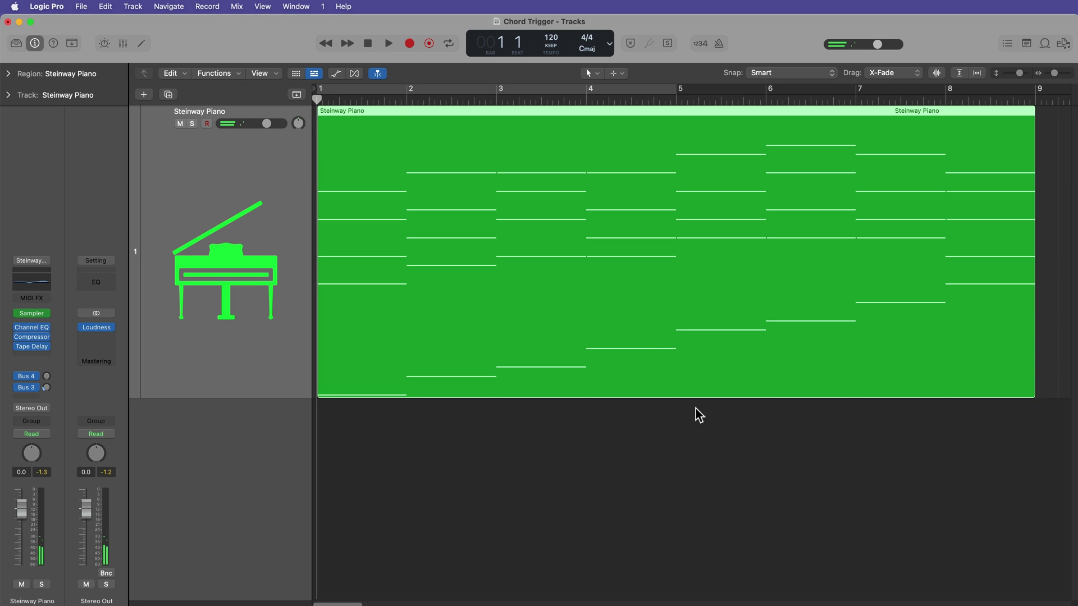
pyautogui.moveTo(265, 397); pyautogui.dragTo(264, 309)
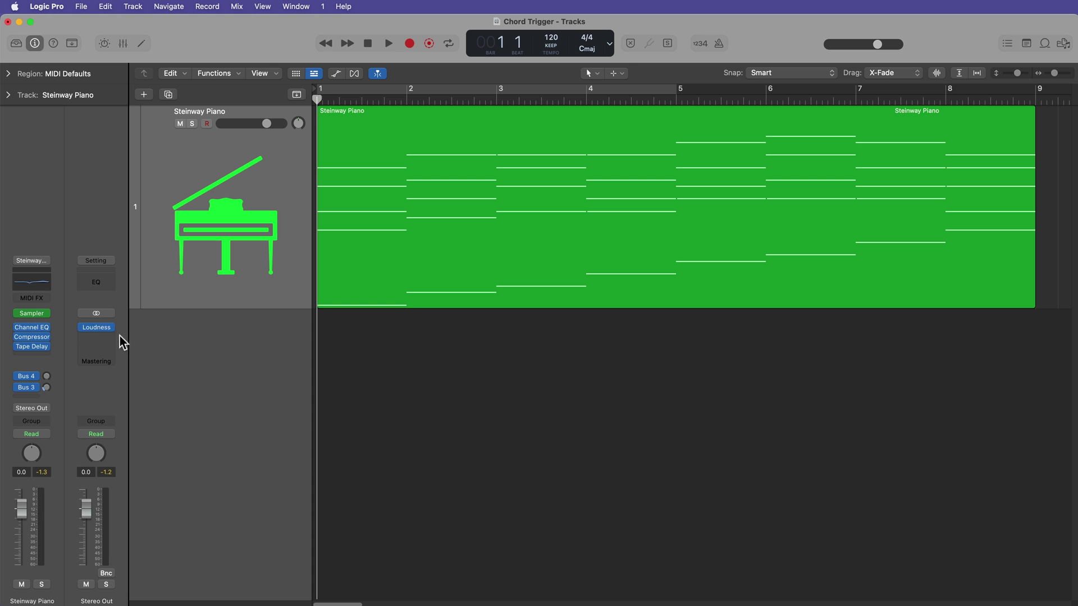
pyautogui.click(41, 297)
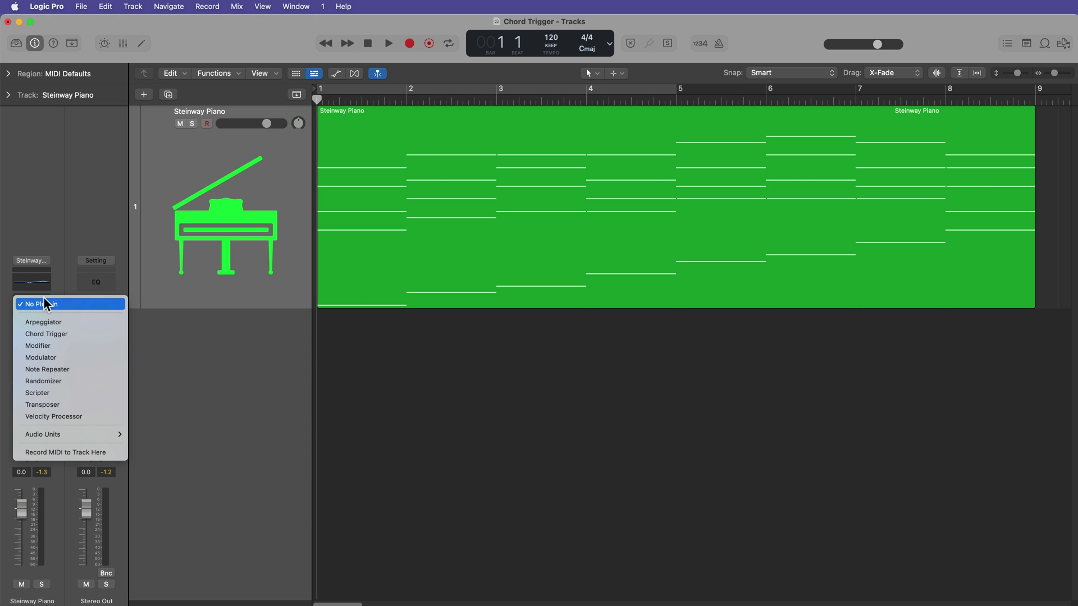
pyautogui.click(103, 335)
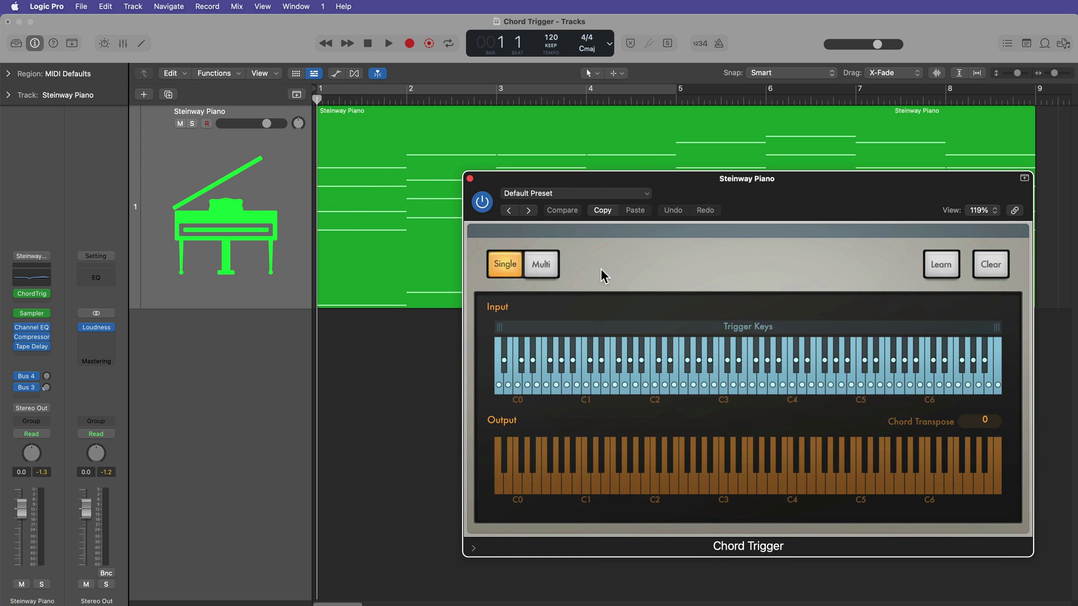
# Step: Switch Chord Trigger to Multi mode, clear a test assignment, and narrow the trigger keys to C2–C3
pyautogui.click(544, 270)
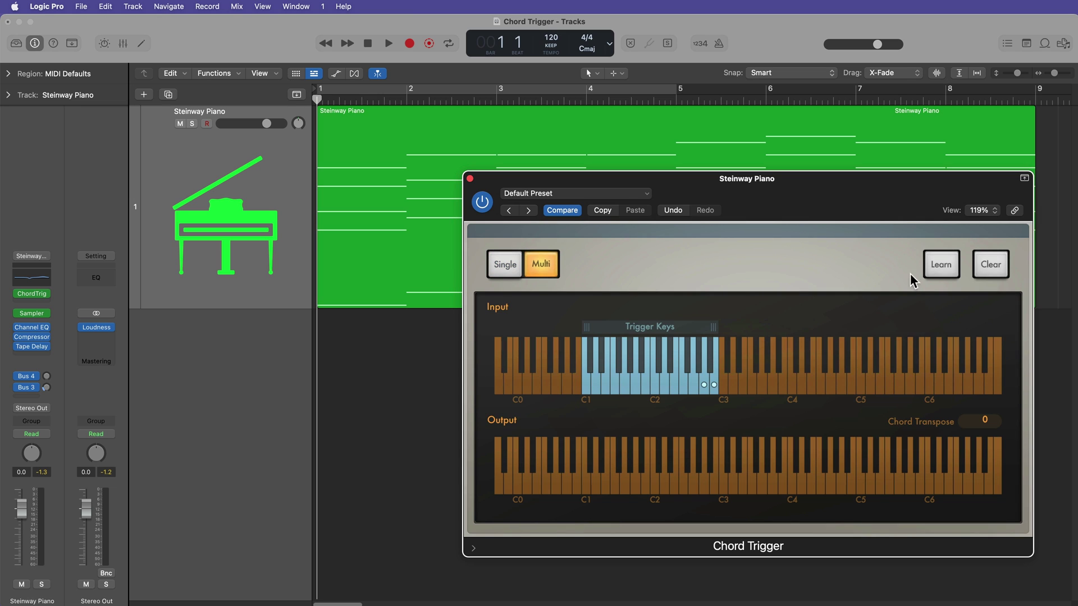
pyautogui.click(945, 265)
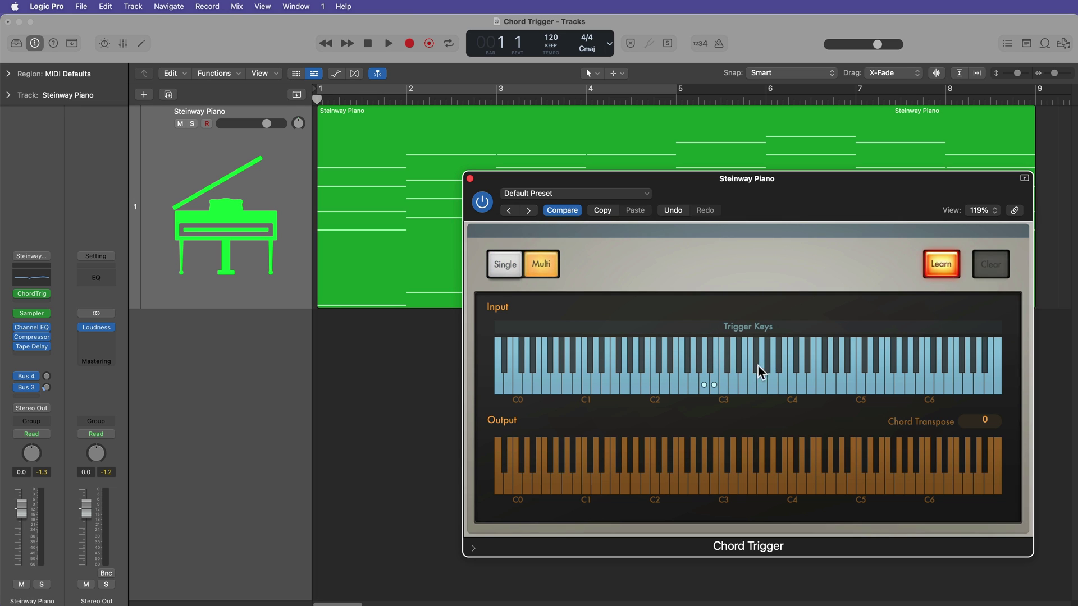
pyautogui.click(714, 385)
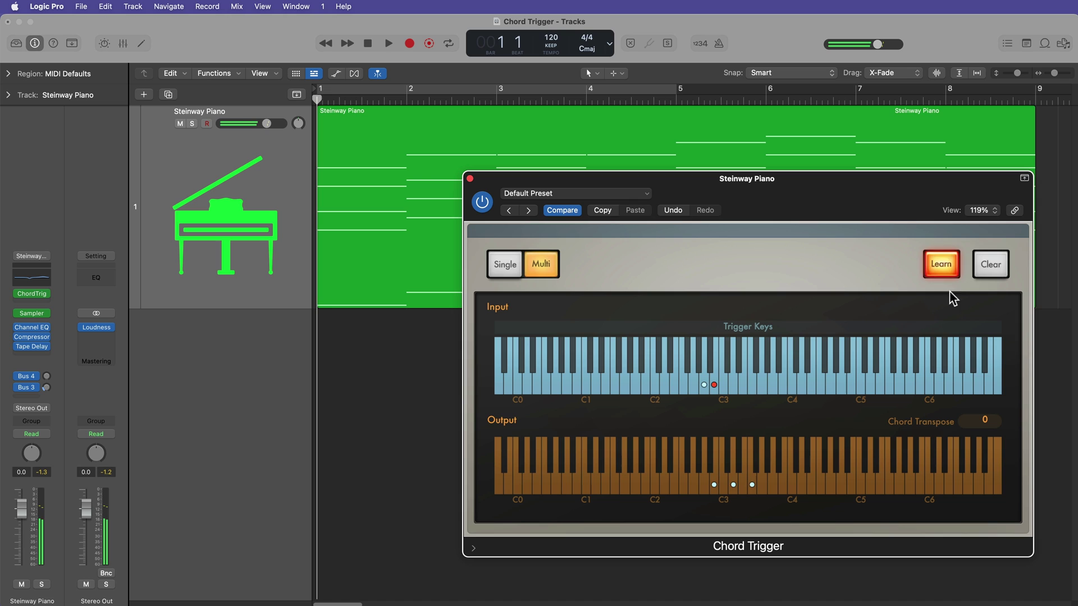
pyautogui.click(713, 386)
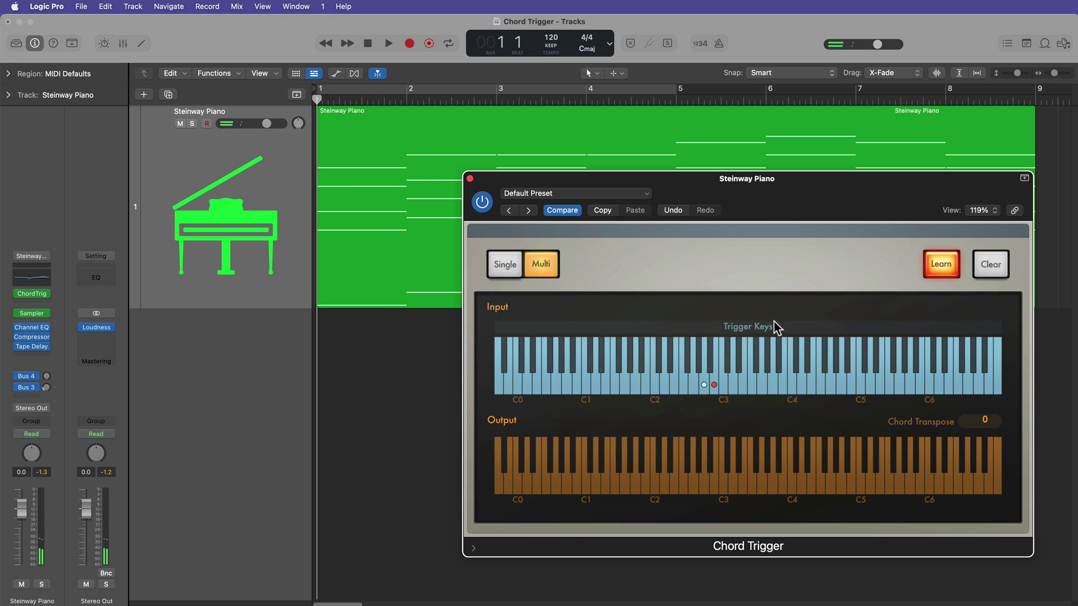
pyautogui.click(939, 265)
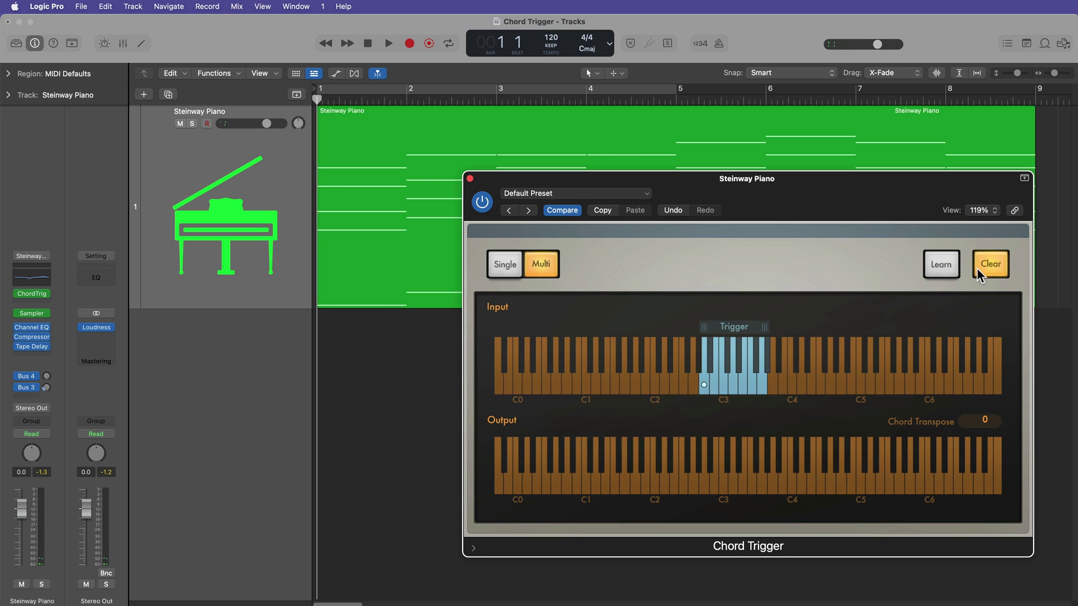
pyautogui.click(704, 387)
pyautogui.moveTo(703, 329); pyautogui.dragTo(655, 331)
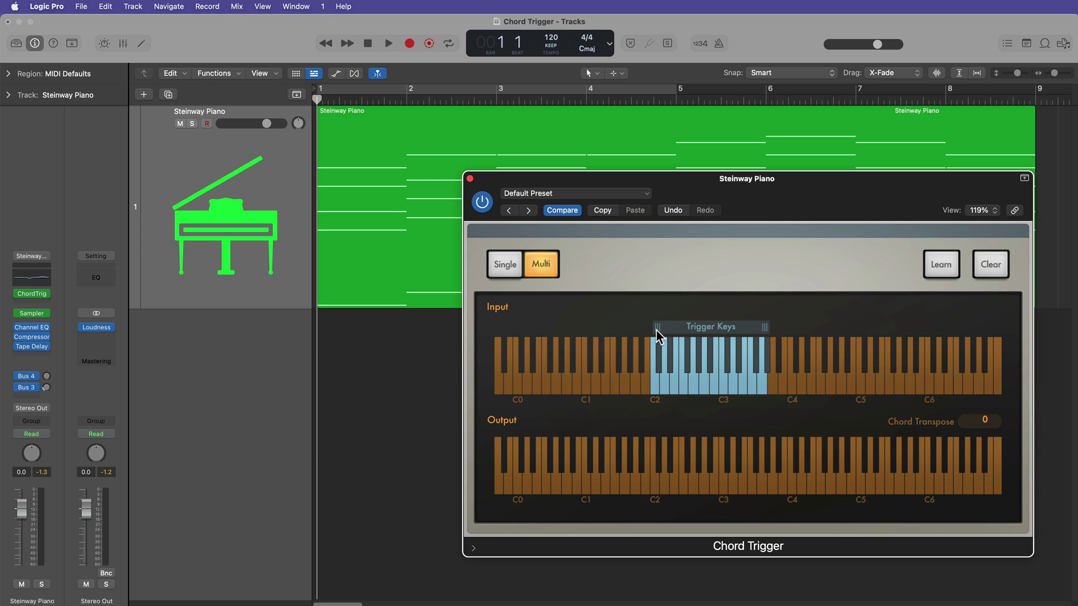
pyautogui.moveTo(765, 327); pyautogui.dragTo(726, 331)
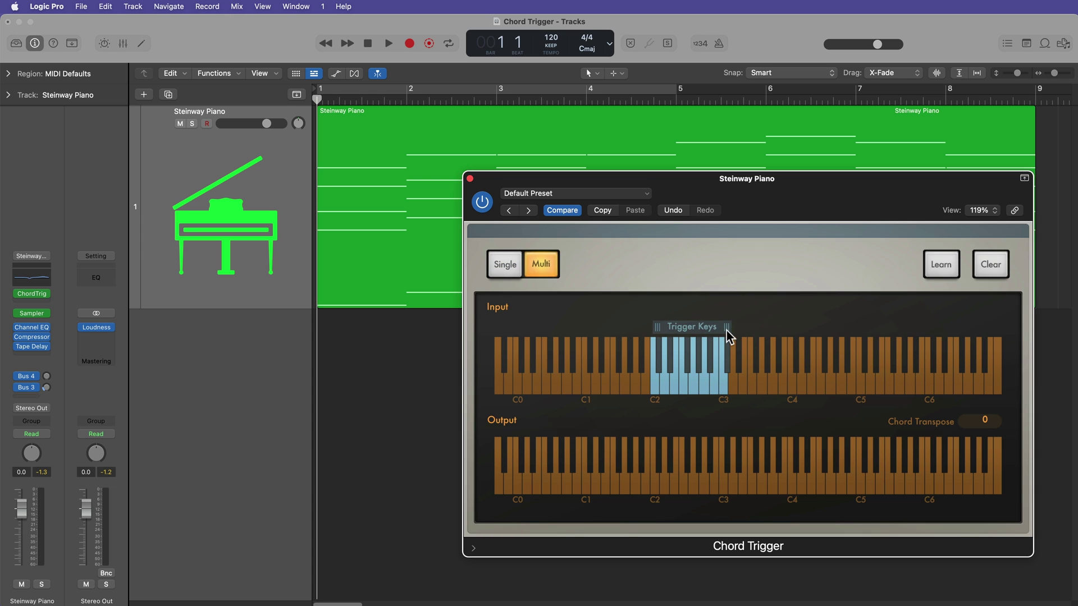
# Step: In learn mode, build an output chord of C2, D#2, G2 and A#2 on the C2 trigger key
pyautogui.click(949, 265)
pyautogui.click(655, 385)
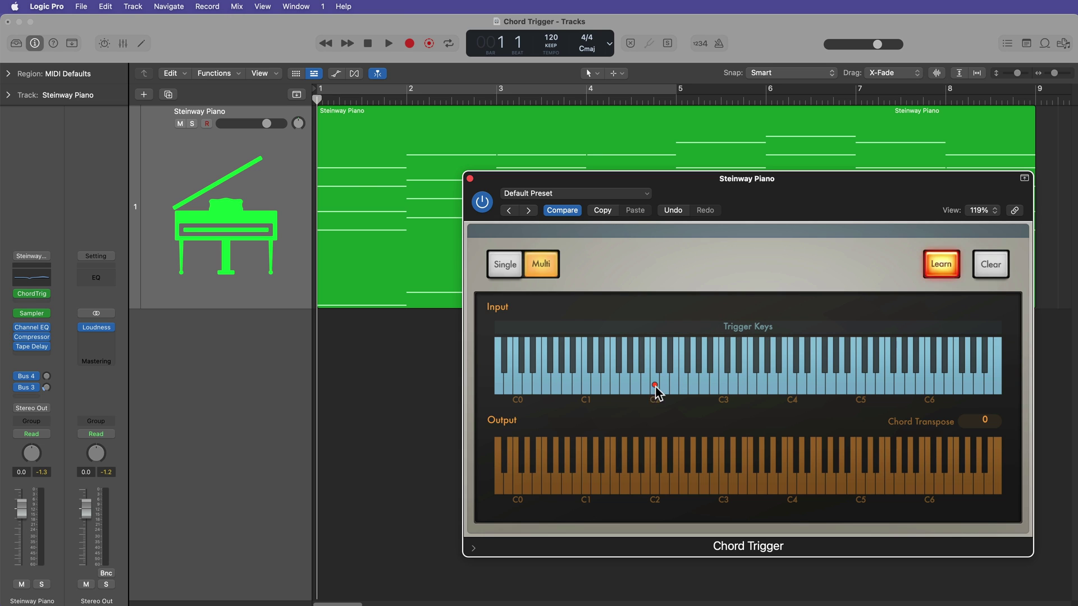
pyautogui.click(655, 485)
pyautogui.click(670, 460)
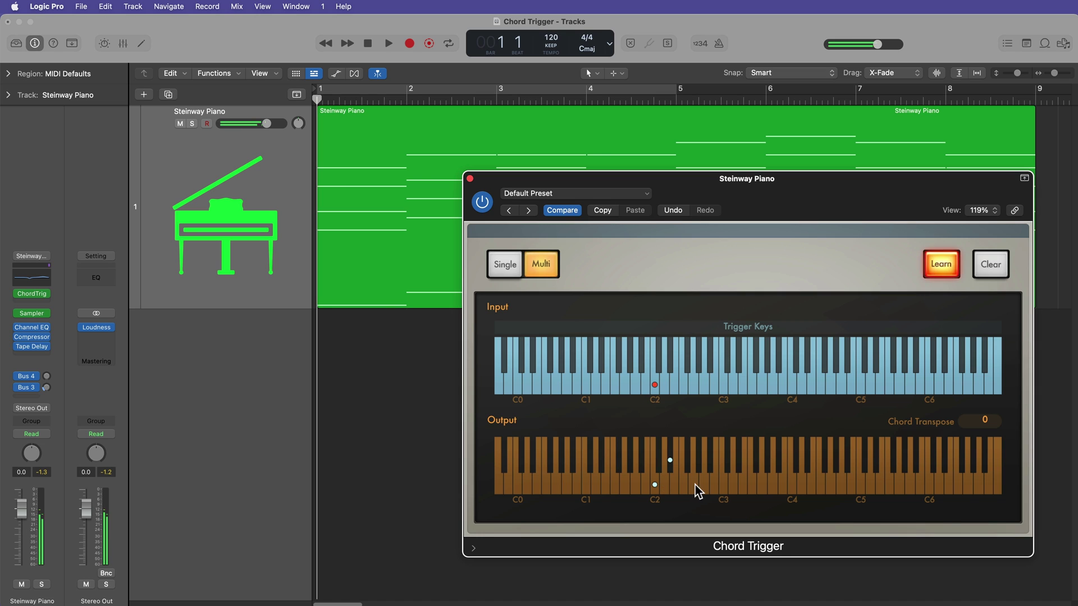
pyautogui.click(694, 485)
pyautogui.click(709, 463)
pyautogui.click(650, 481)
# Step: Empty the C2 output chord note by note, end learning, and audition the C2 trigger key
pyautogui.click(586, 485)
pyautogui.click(586, 484)
pyautogui.click(655, 485)
pyautogui.click(670, 460)
pyautogui.click(693, 484)
pyautogui.click(708, 471)
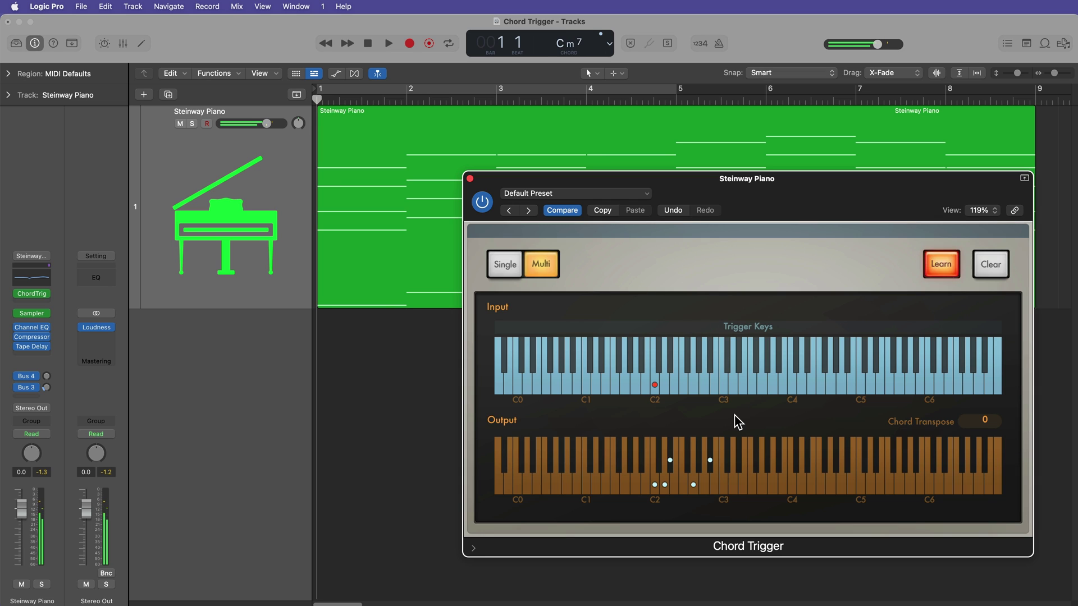
pyautogui.click(941, 265)
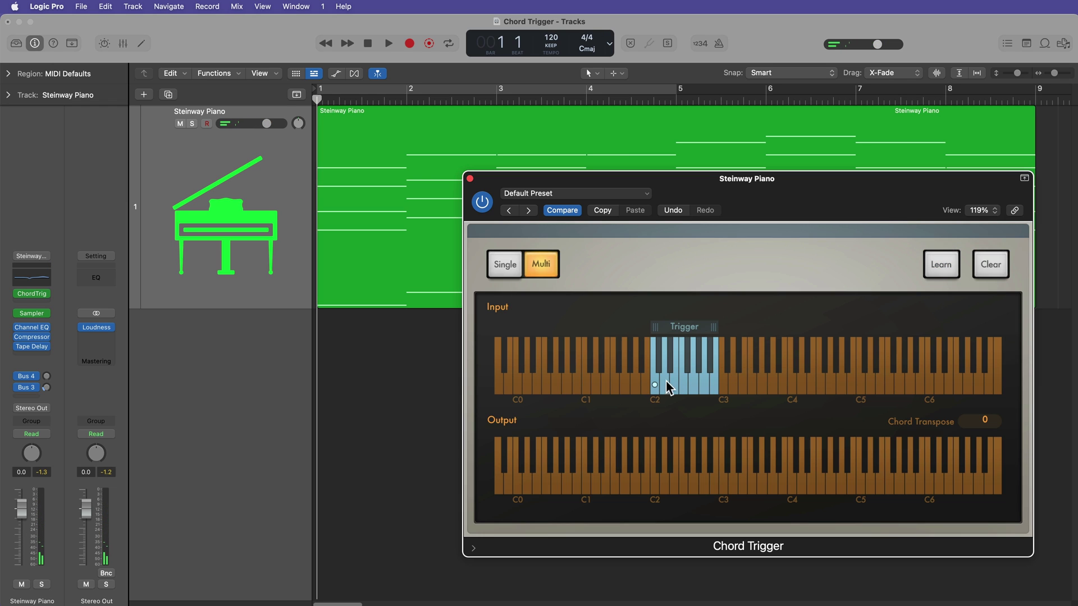
pyautogui.click(655, 386)
pyautogui.click(656, 386)
# Step: Turn learning back on and feed the region's first chord into the C2 trigger key
pyautogui.click(938, 263)
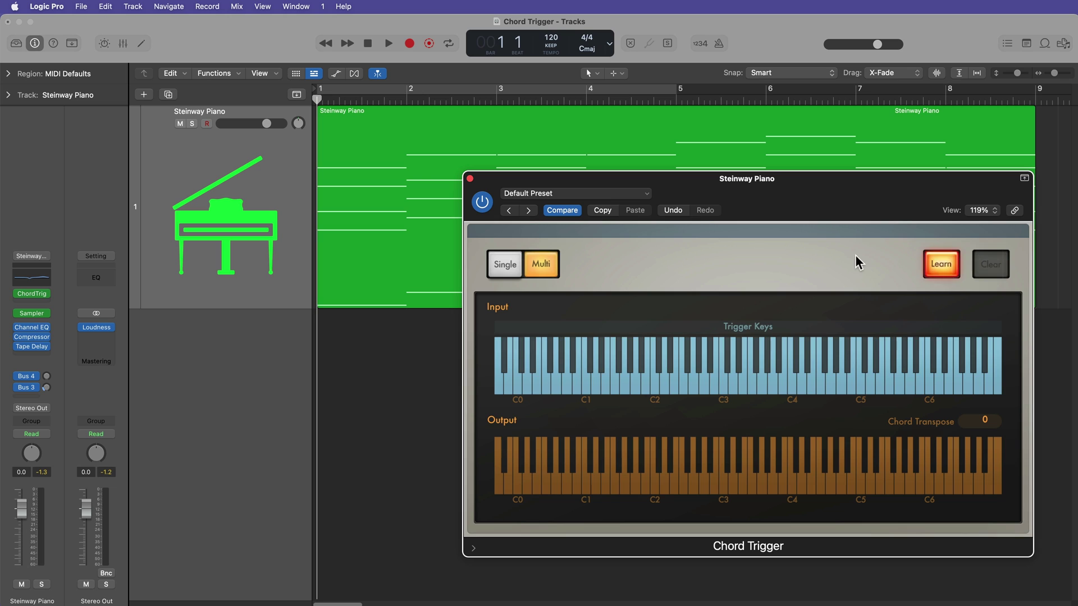
pyautogui.click(662, 388)
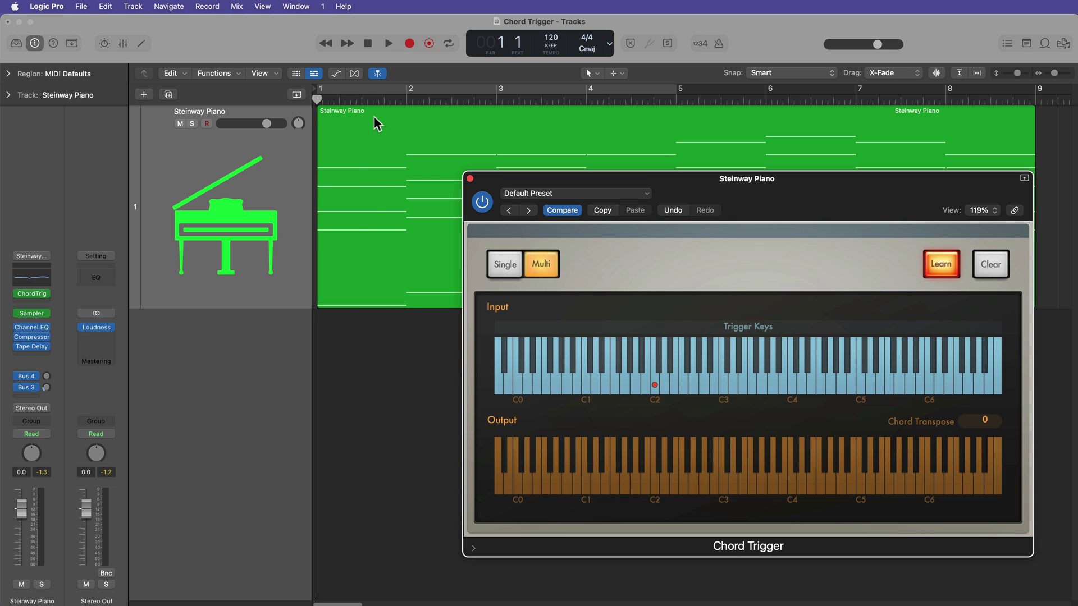
pyautogui.click(384, 406)
pyautogui.press('space')
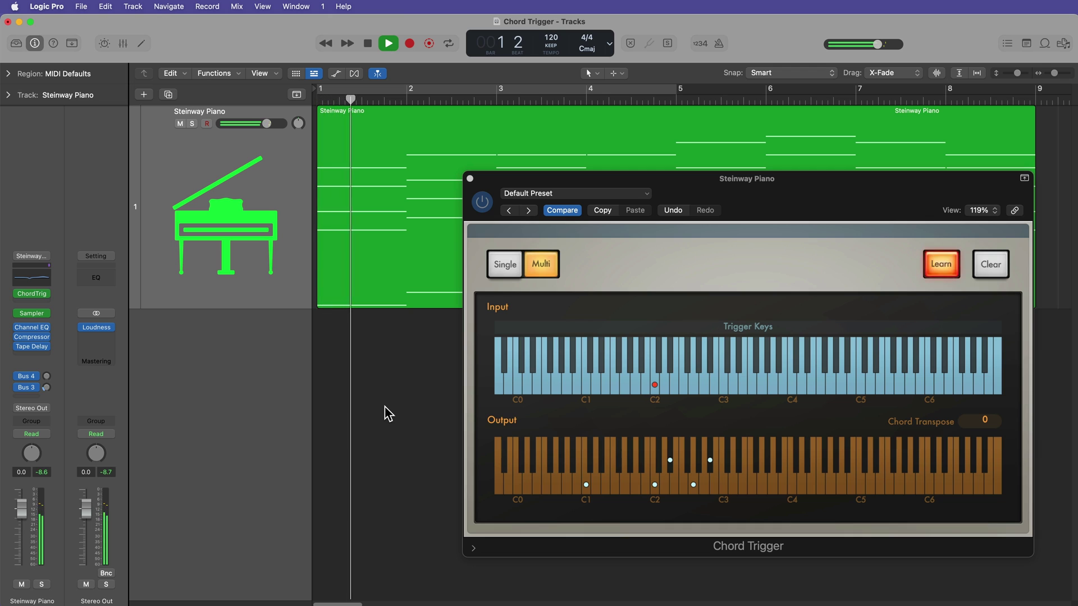
pyautogui.press('space')
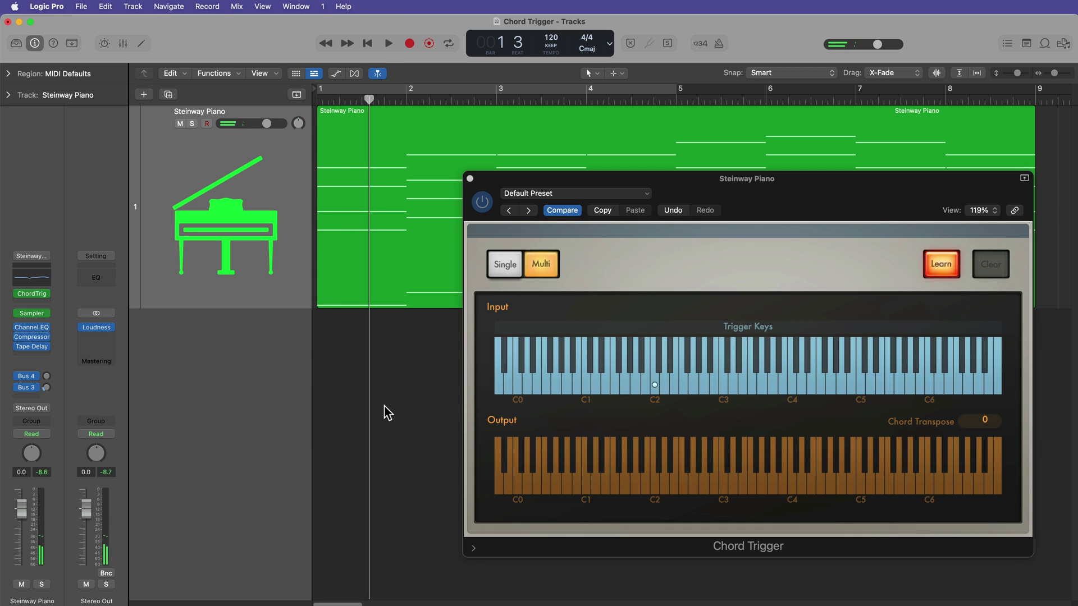
# Step: Select the next trigger key and learn the chord at bar 2 onto it
pyautogui.click(664, 385)
pyautogui.press('.')
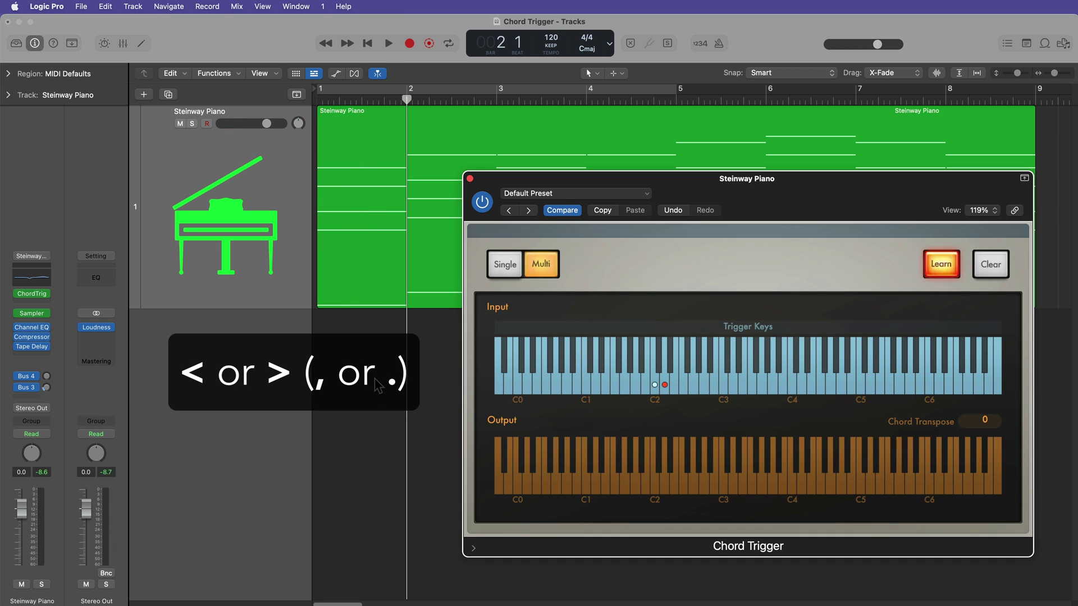
pyautogui.press('.')
pyautogui.press('.')
pyautogui.press('.')
pyautogui.press('.')
pyautogui.press('.')
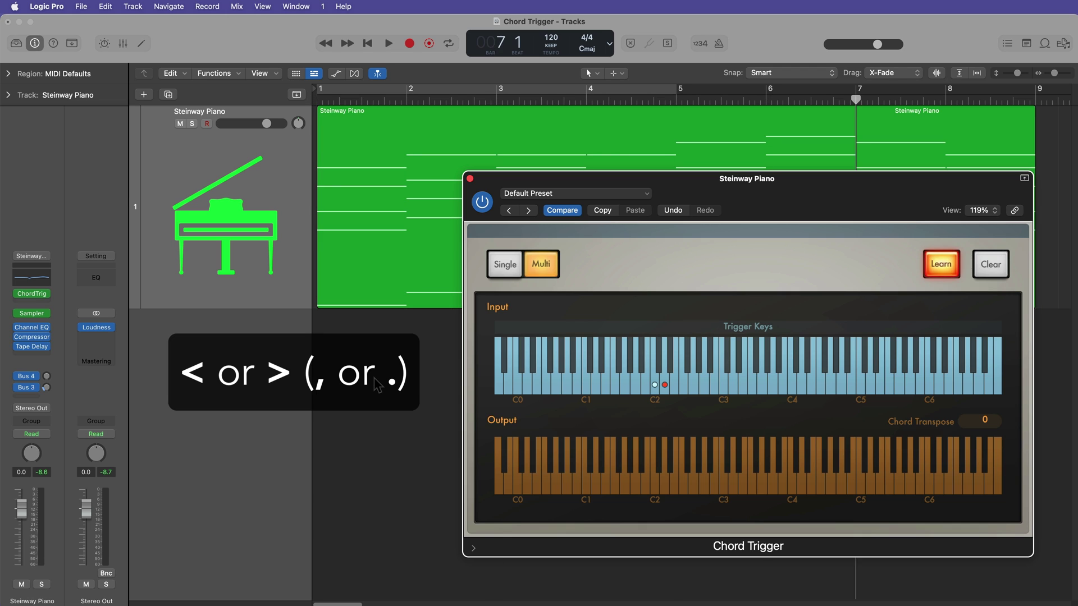
pyautogui.press(',')
pyautogui.press(',')
pyautogui.press(',')
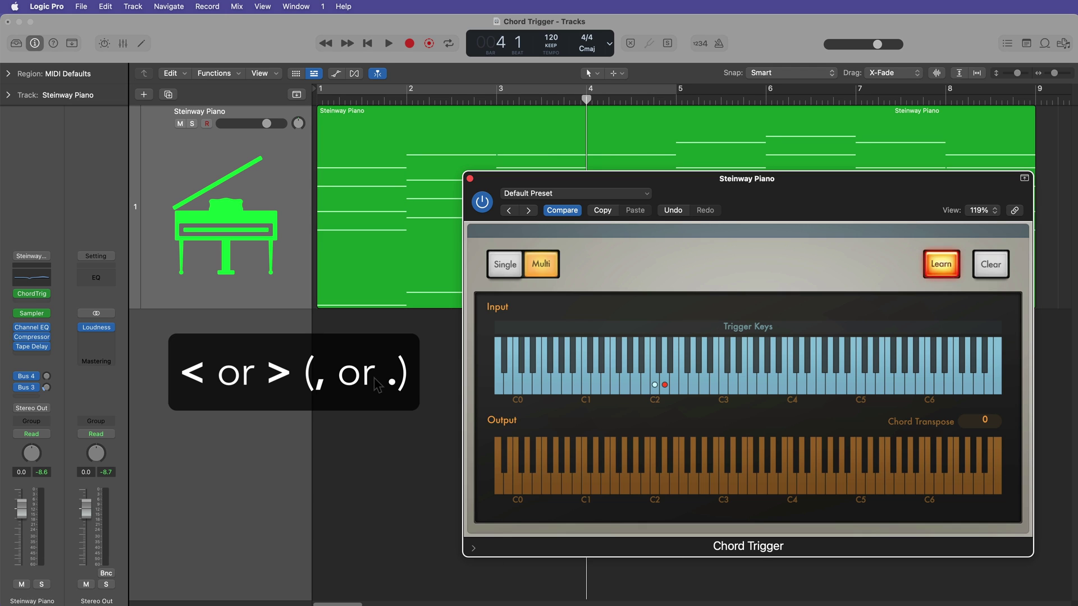
pyautogui.press(',')
pyautogui.press('.')
pyautogui.press('.')
pyautogui.press('.')
pyautogui.press('.')
pyautogui.press(',')
pyautogui.press(',')
pyautogui.press(',')
pyautogui.press(',')
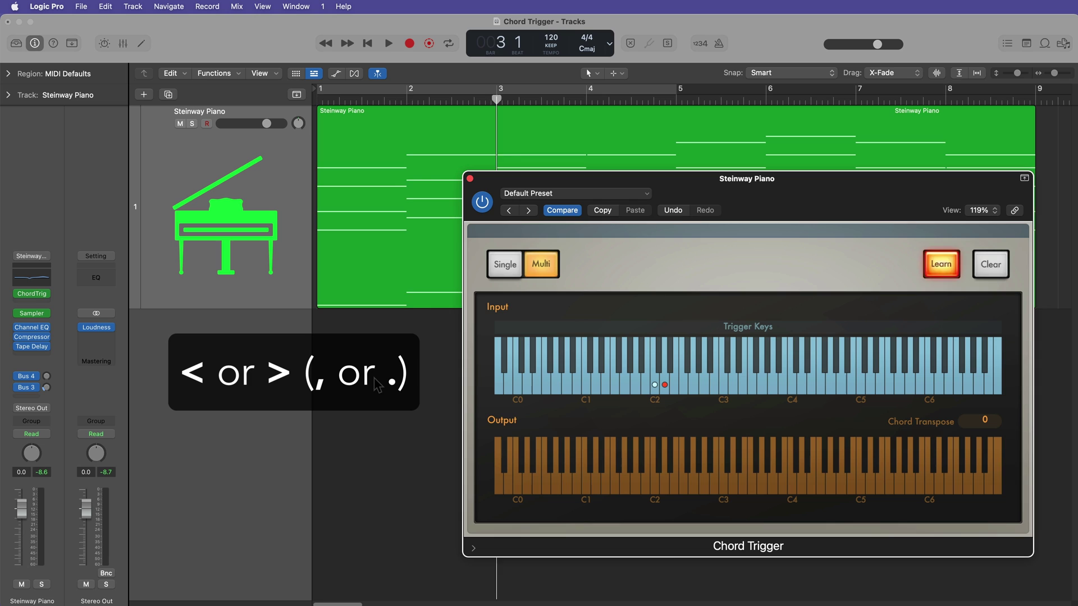
pyautogui.press(',')
pyautogui.press(',')
pyautogui.press('.')
pyautogui.press('.')
pyautogui.press('.')
pyautogui.press('.')
pyautogui.press('.')
pyautogui.press(',')
pyautogui.press(',')
pyautogui.press(',')
pyautogui.press(',')
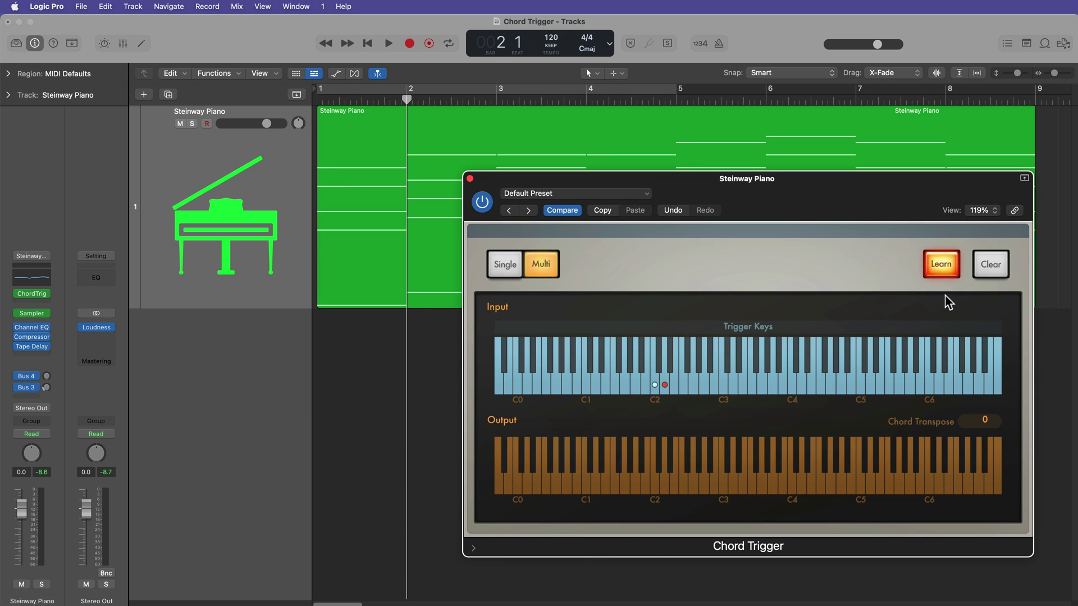
pyautogui.press('space')
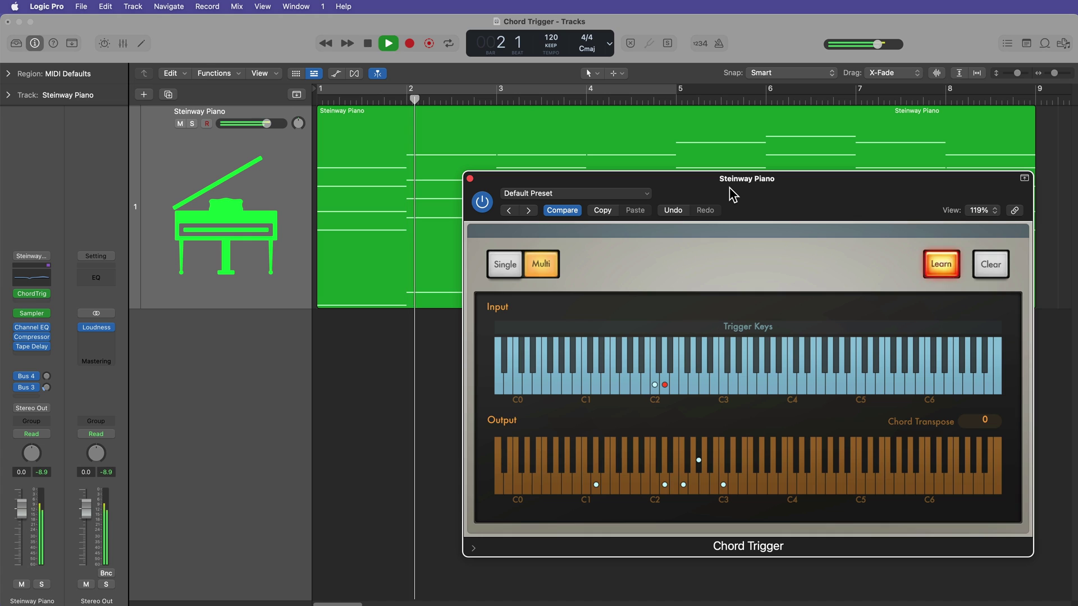
pyautogui.press('space')
pyautogui.press('.')
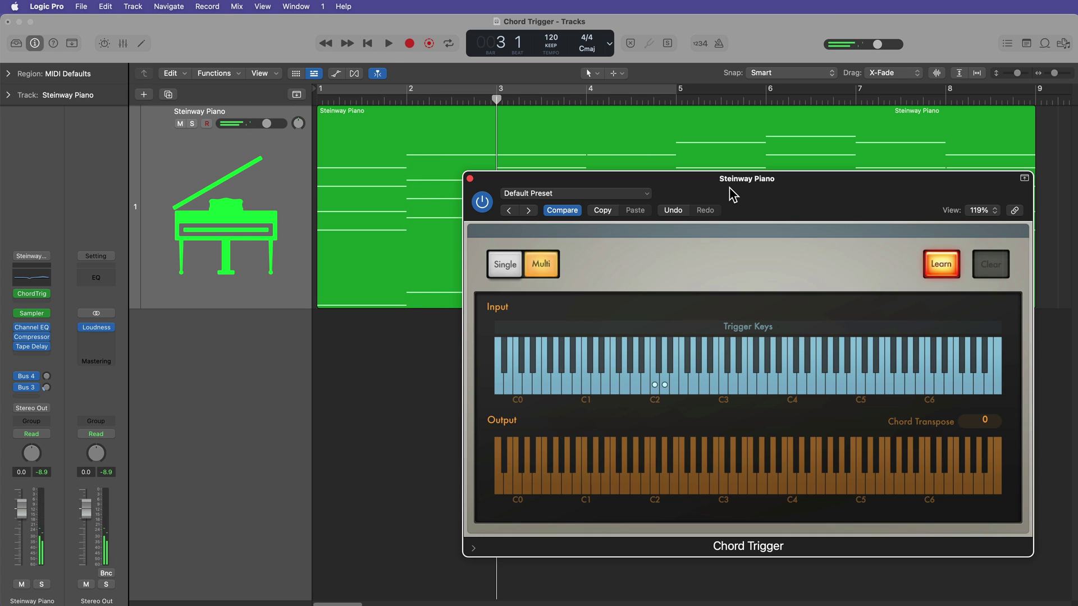
# Step: Learn bar 3's chord onto C#2 and bar 4's chord onto the next trigger key
pyautogui.click(673, 368)
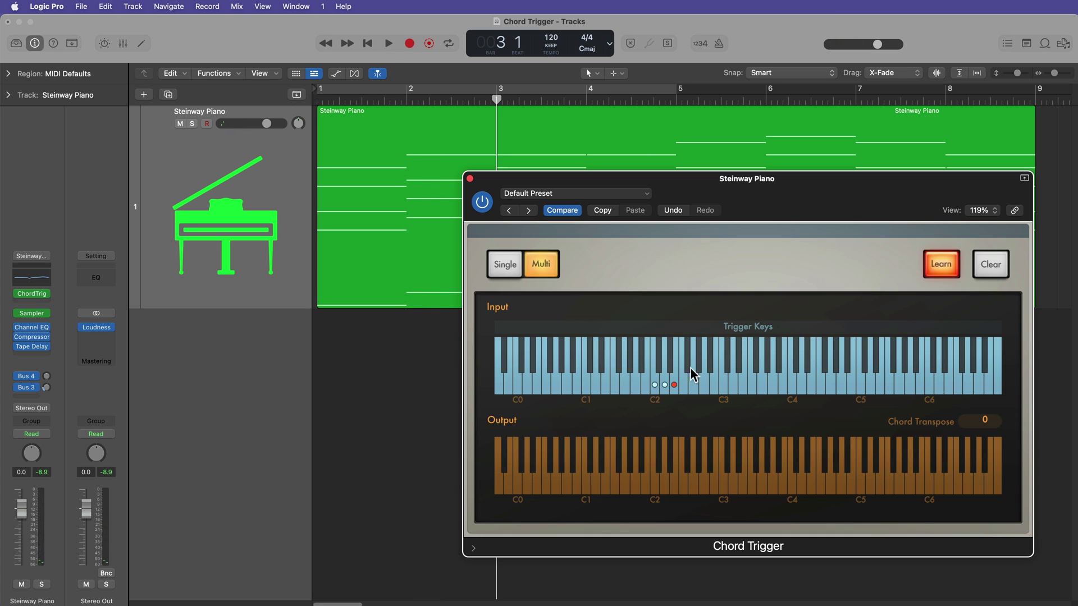
pyautogui.click(671, 366)
pyautogui.press('space')
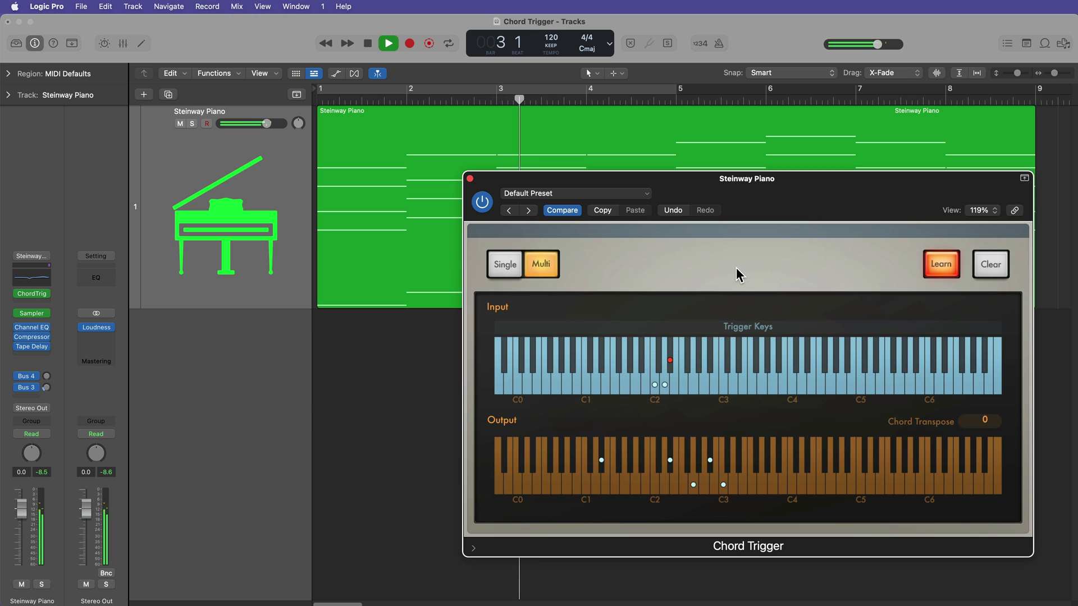
pyautogui.press('space')
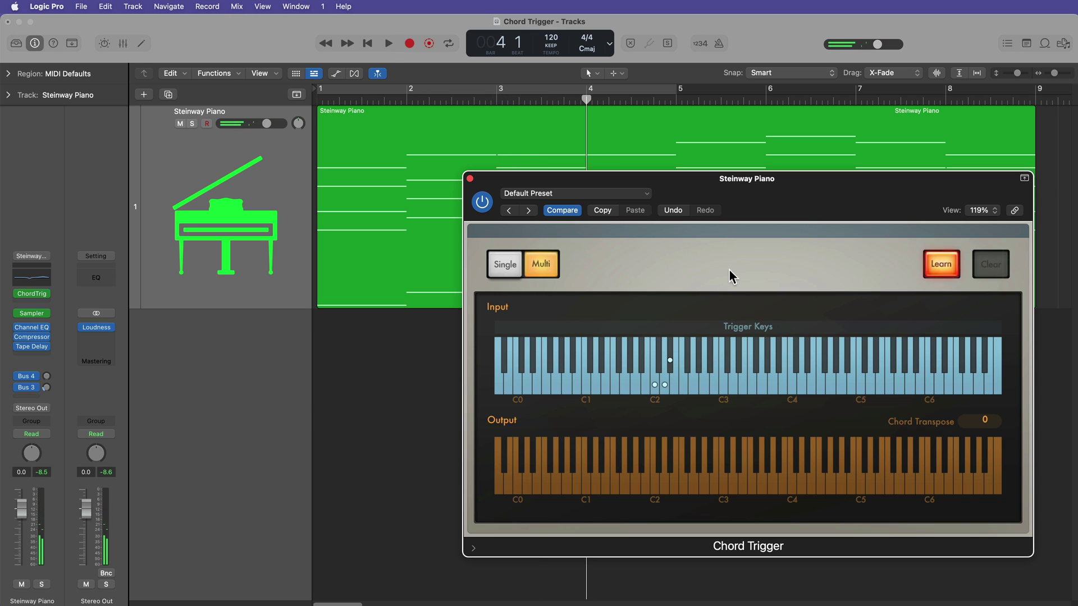
pyautogui.click(687, 385)
pyautogui.press('space')
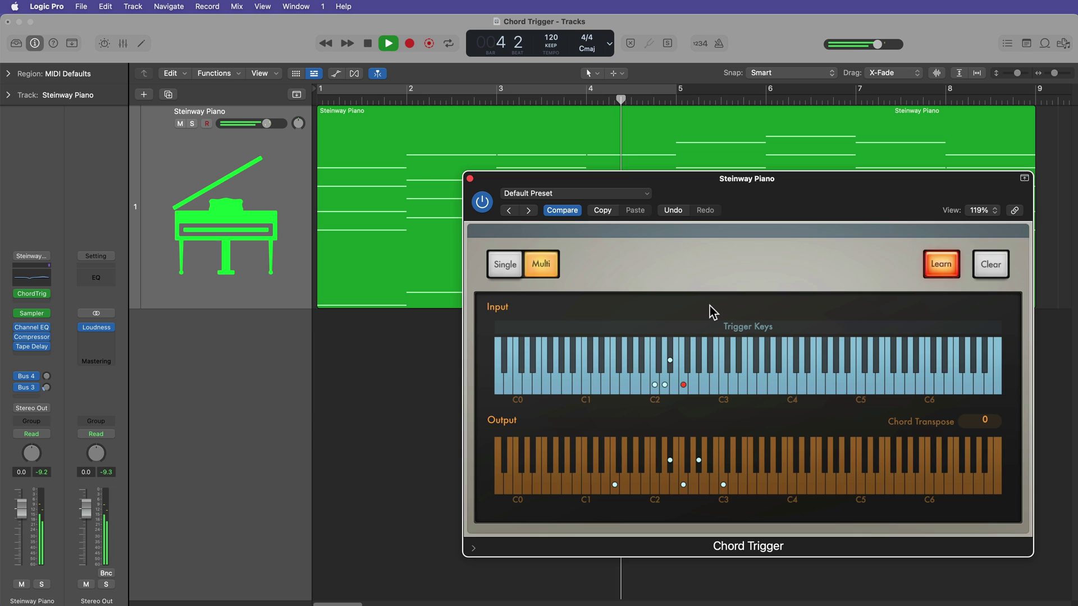
pyautogui.press('space')
pyautogui.press('.')
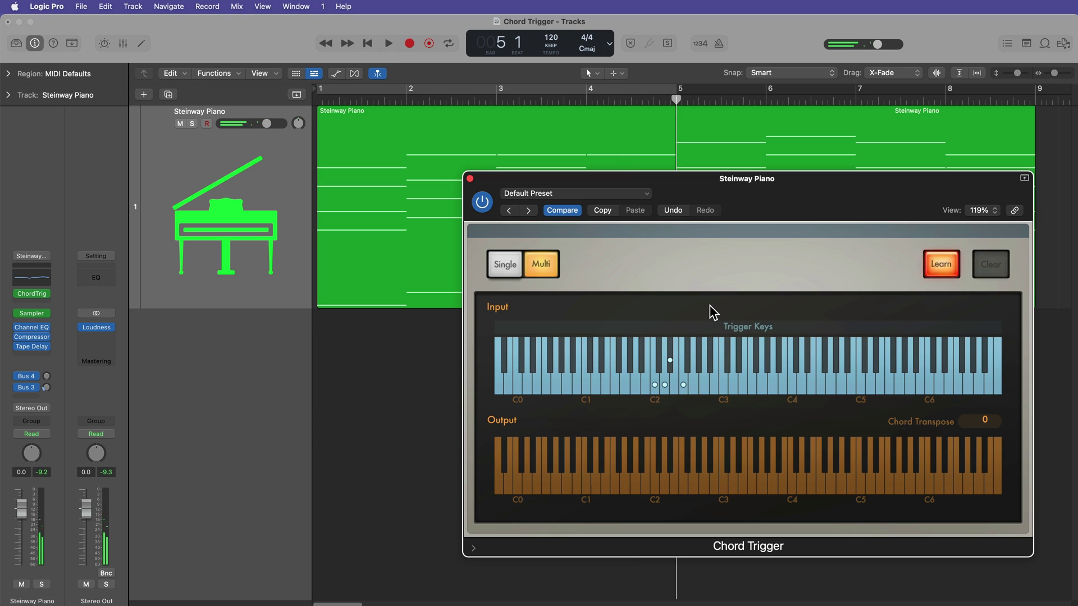
# Step: Learn bars 5 and 6 onto their trigger keys and bar 7's chord onto A#2
pyautogui.click(695, 387)
pyautogui.press('space')
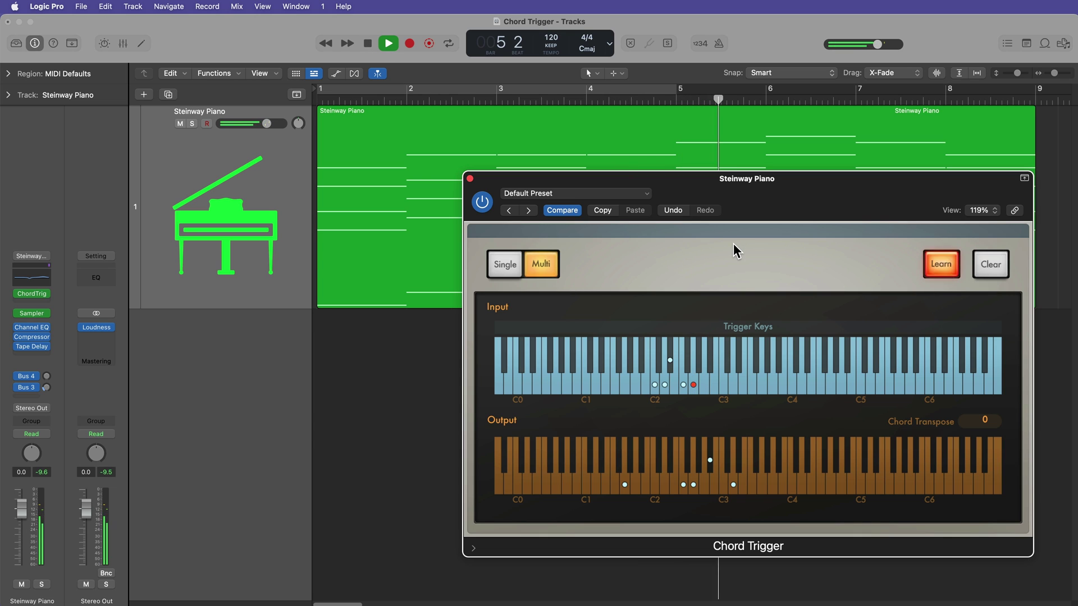
pyautogui.press('space')
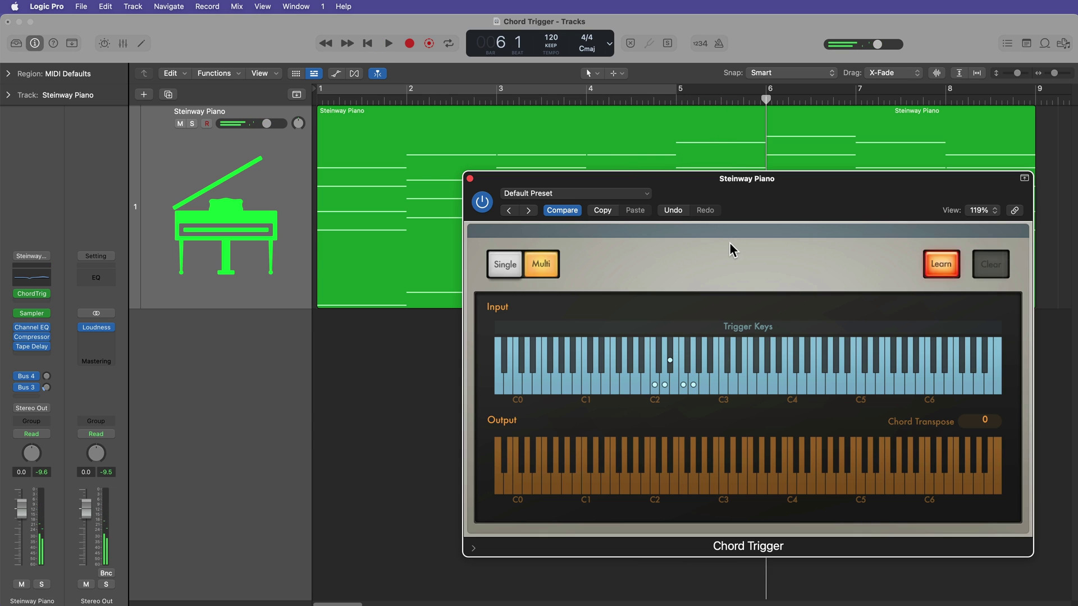
pyautogui.click(698, 366)
pyautogui.press('space')
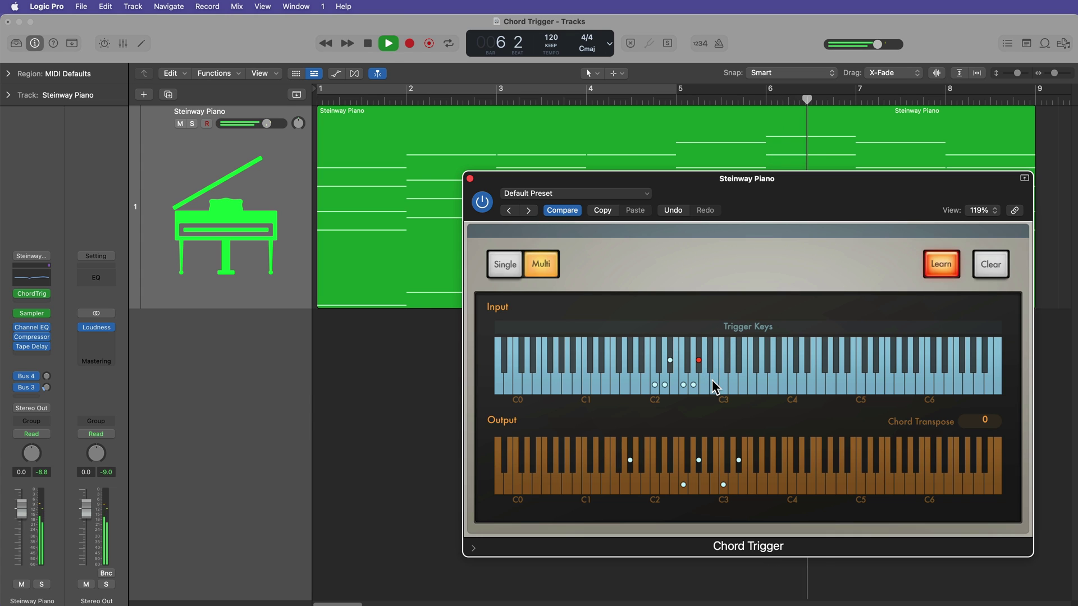
pyautogui.press('space')
pyautogui.click(712, 374)
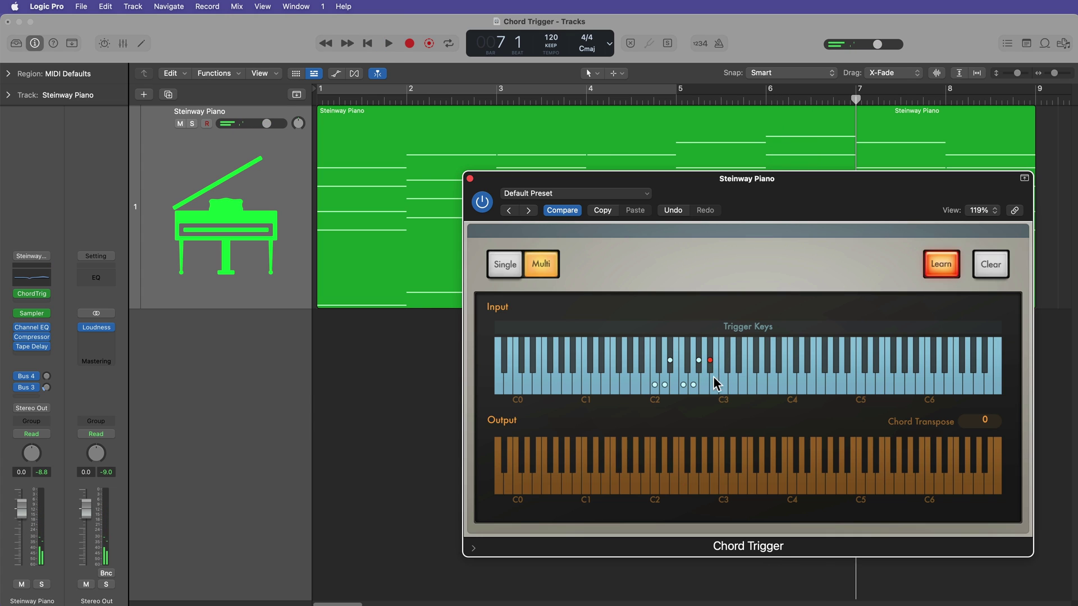
pyautogui.press('space')
pyautogui.press('space')
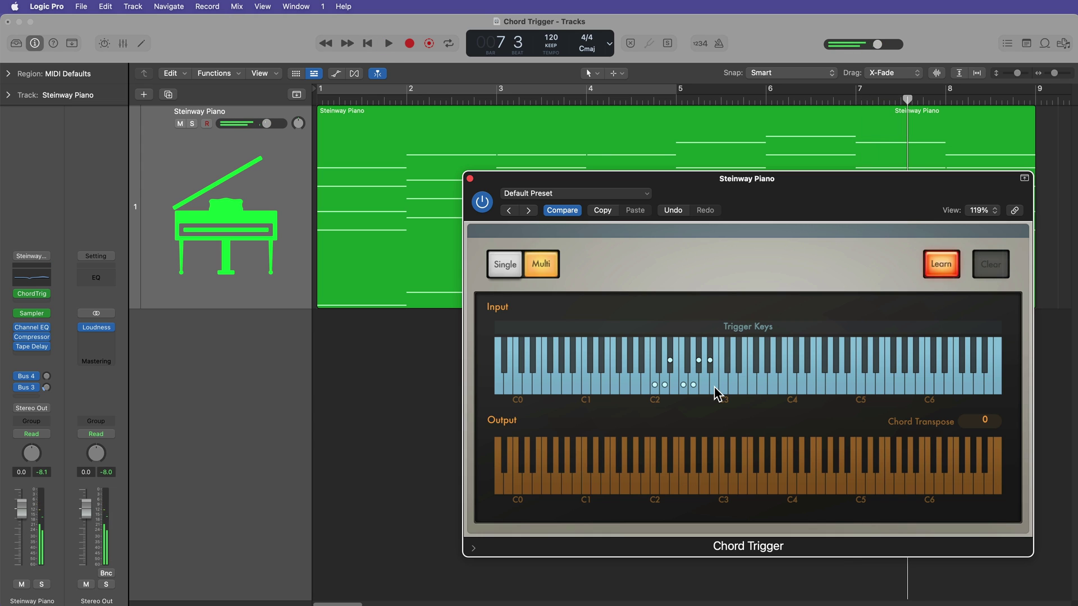
# Step: Learn bar 8's chord onto C3, then switch learning off
pyautogui.click(723, 384)
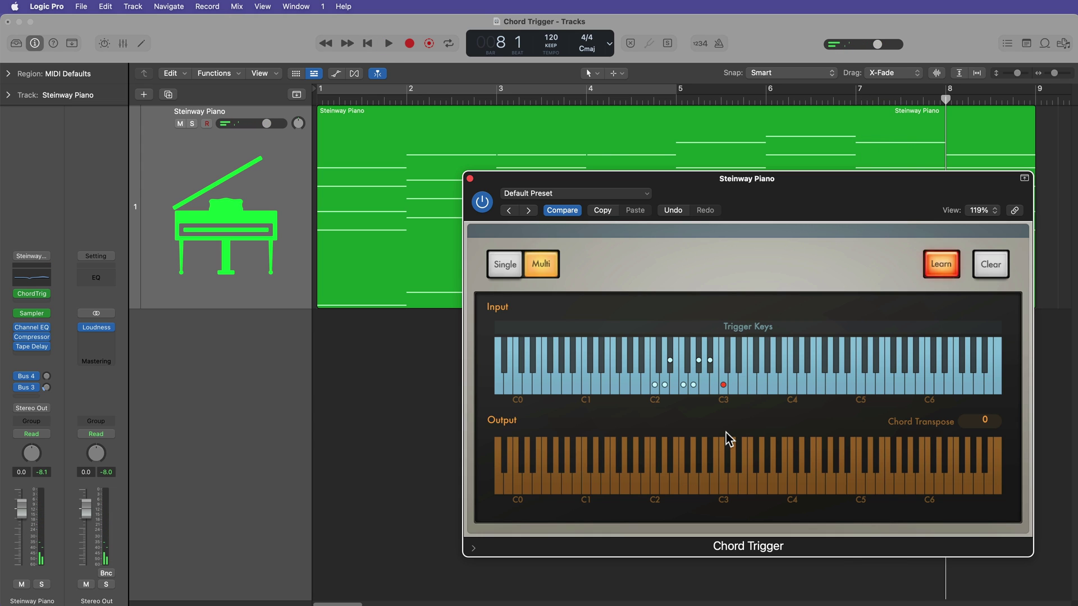
pyautogui.press('space')
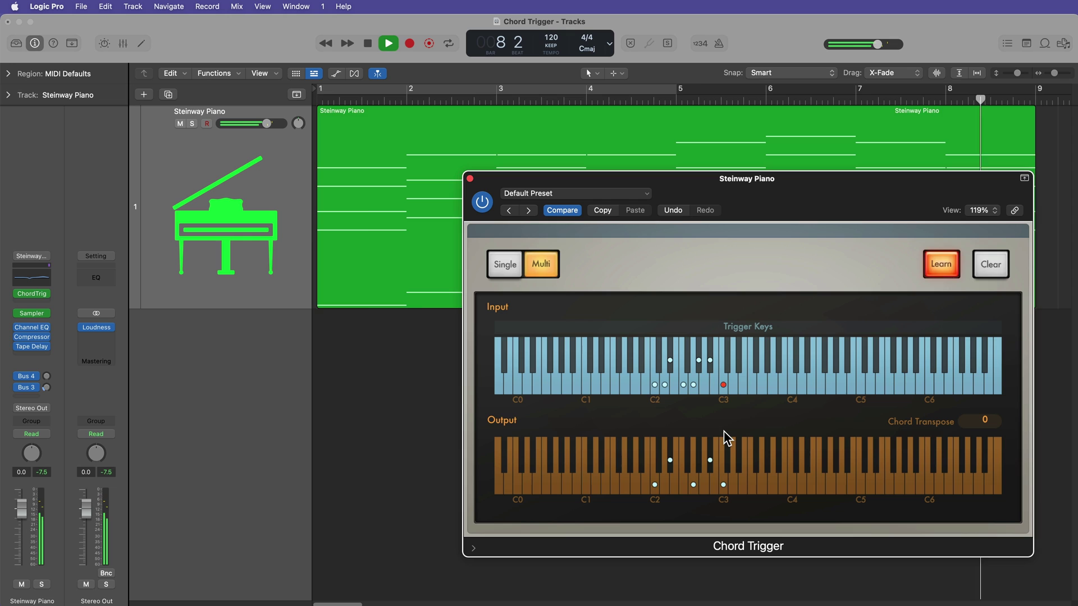
pyautogui.press('space')
pyautogui.click(947, 265)
pyautogui.click(807, 137)
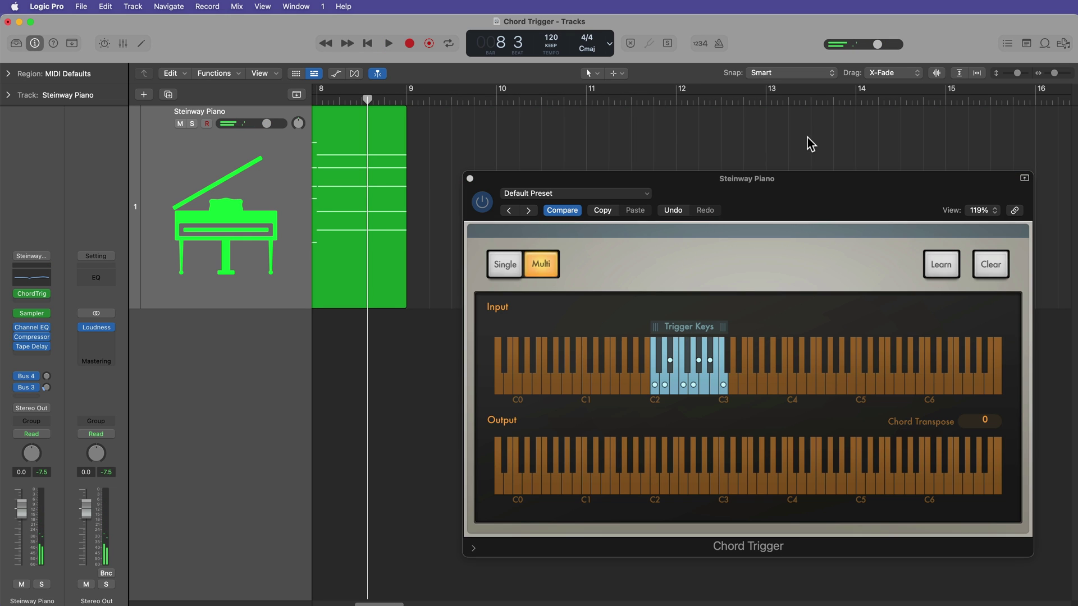
# Step: Move the playhead back to bar 1 with Return
pyautogui.press('Return')
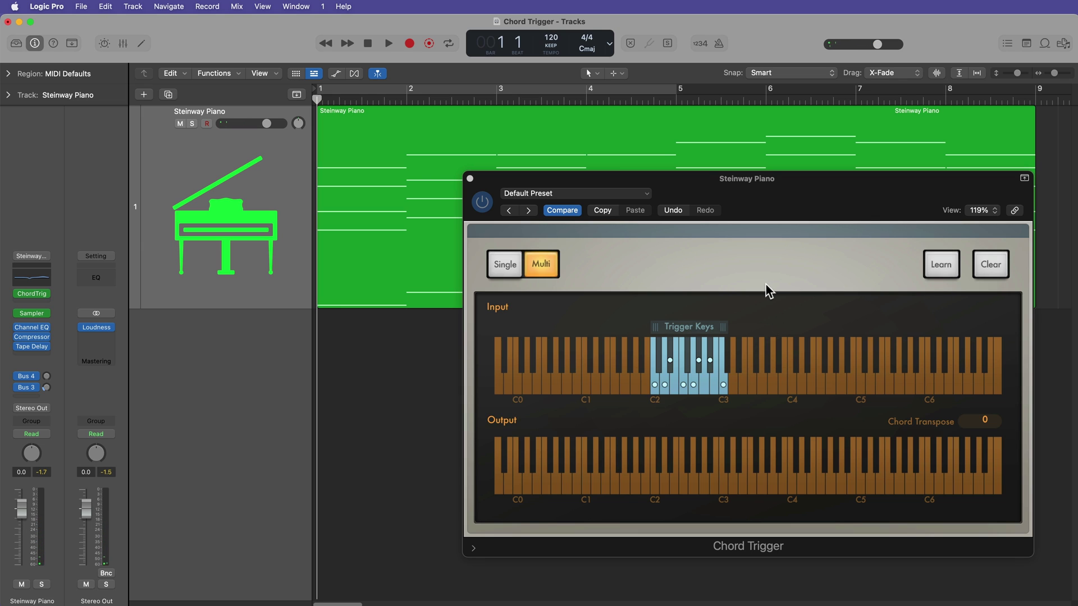
# Step: Save the Chord Trigger settings as preset 'Extended Harmonies Cmin 02' and check it in the preset list
pyautogui.click(641, 194)
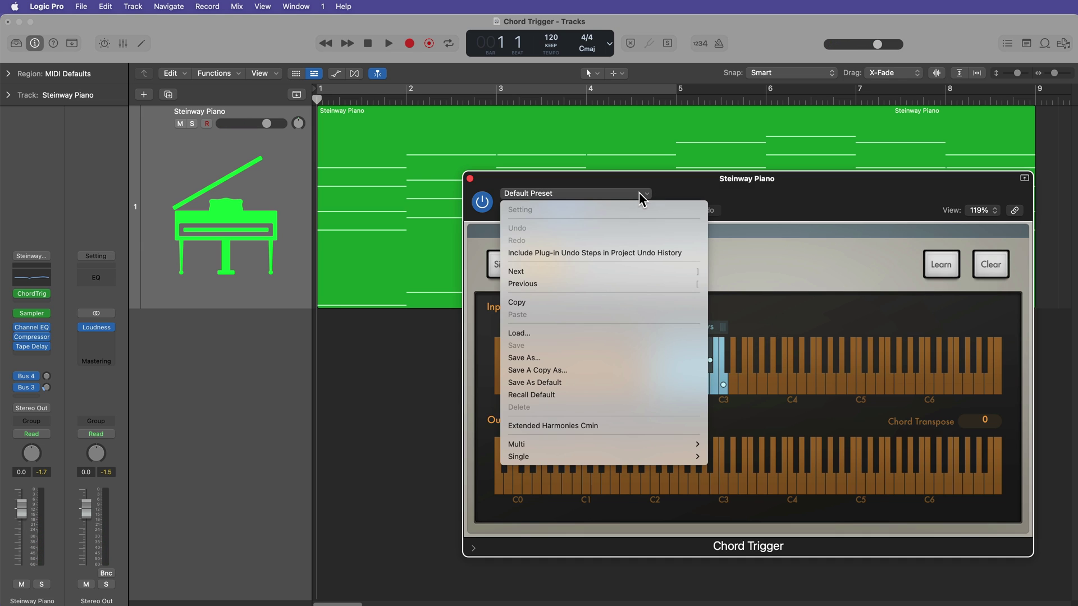
pyautogui.click(585, 358)
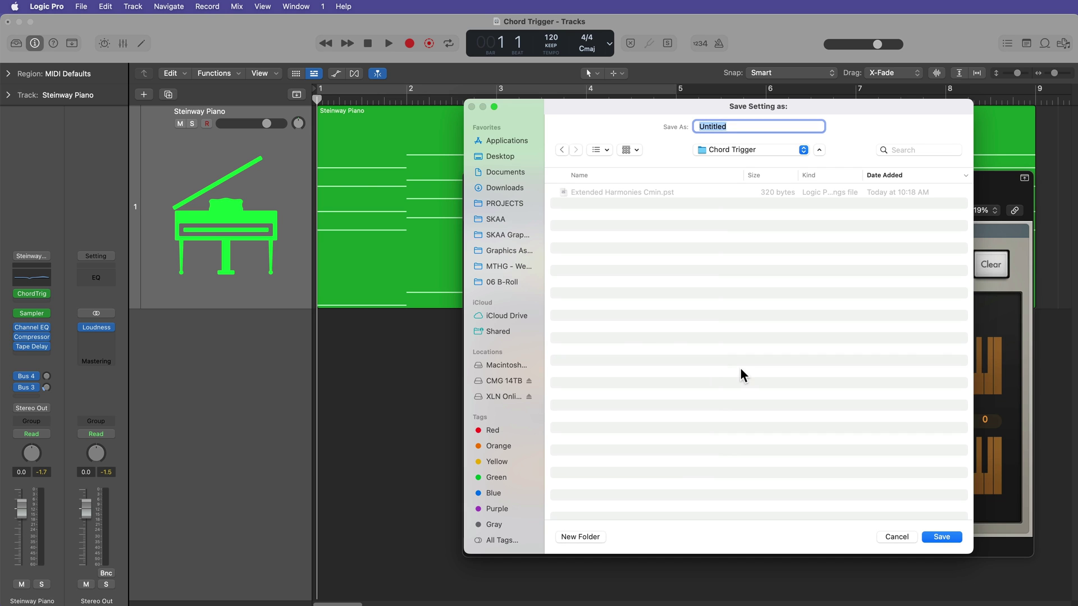
pyautogui.write('Extended Harmonies Cmin 02')
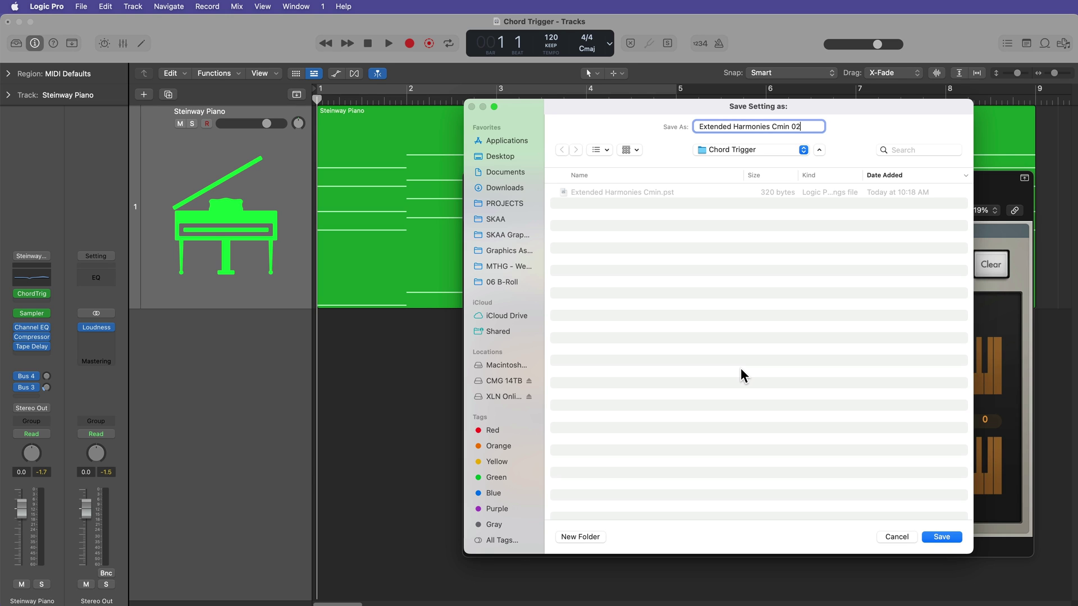
pyautogui.press('Return')
pyautogui.click(628, 194)
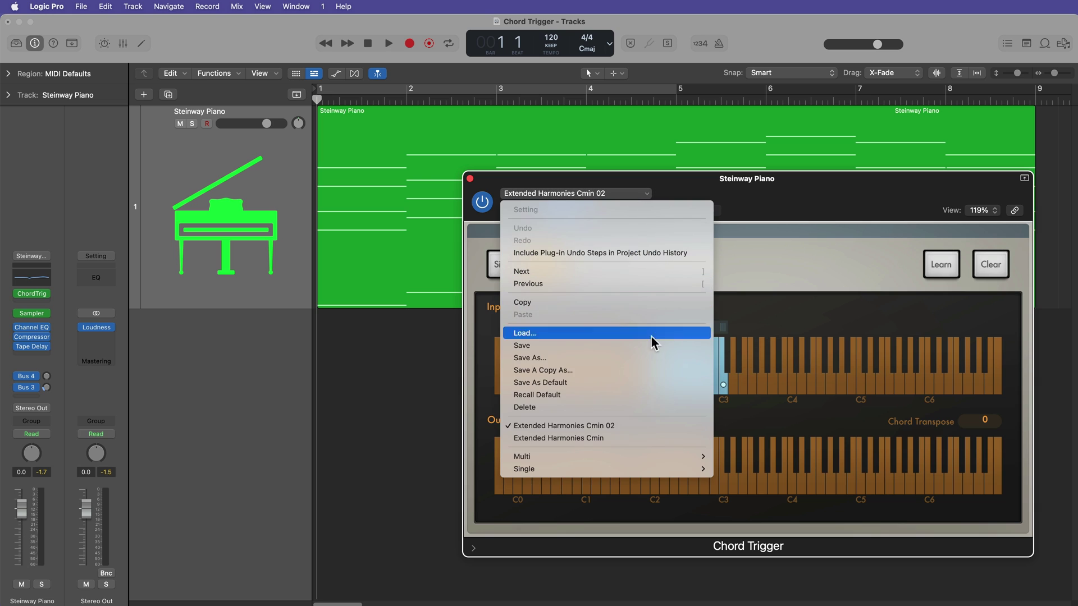
pyautogui.click(764, 253)
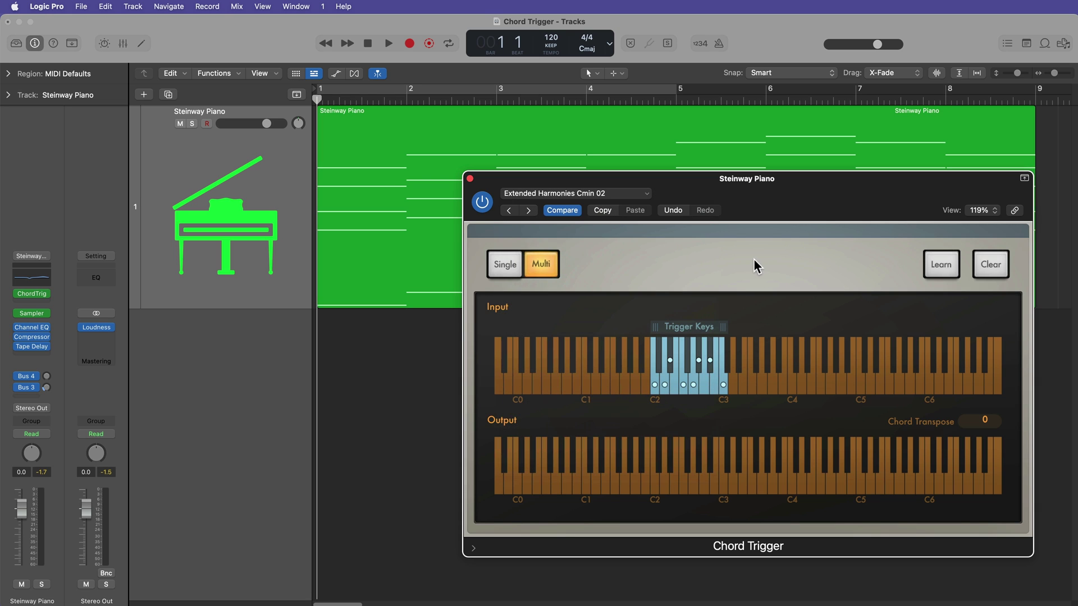
# Step: Delete the Steinway Piano region, reset the channel strip, and load the Wither sound from DIVINE WAVES
pyautogui.click(469, 178)
pyautogui.click(510, 204)
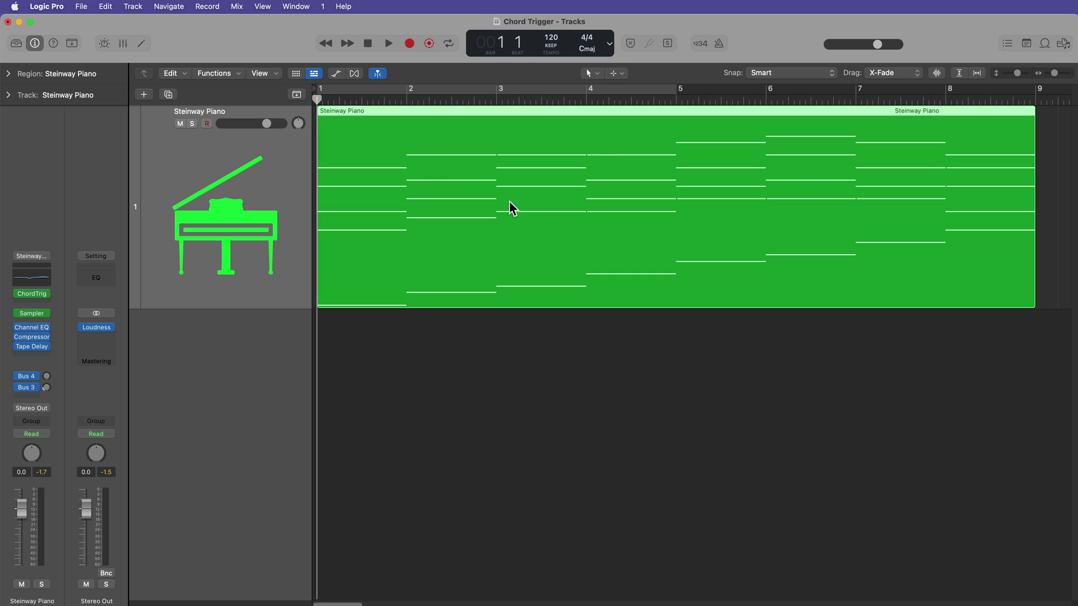
pyautogui.press('Delete')
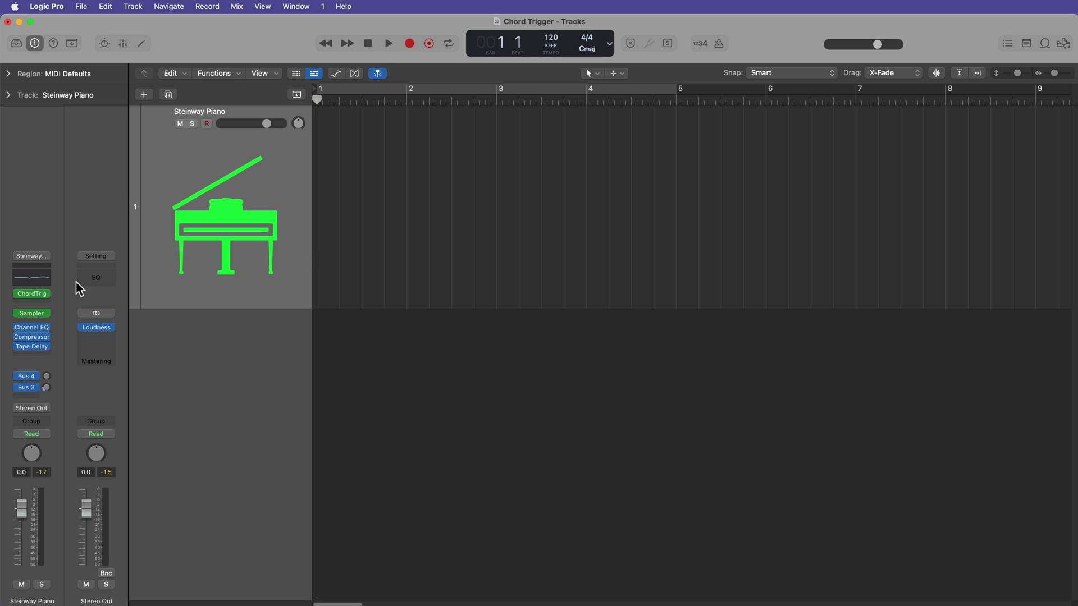
pyautogui.click(34, 255)
pyautogui.click(91, 408)
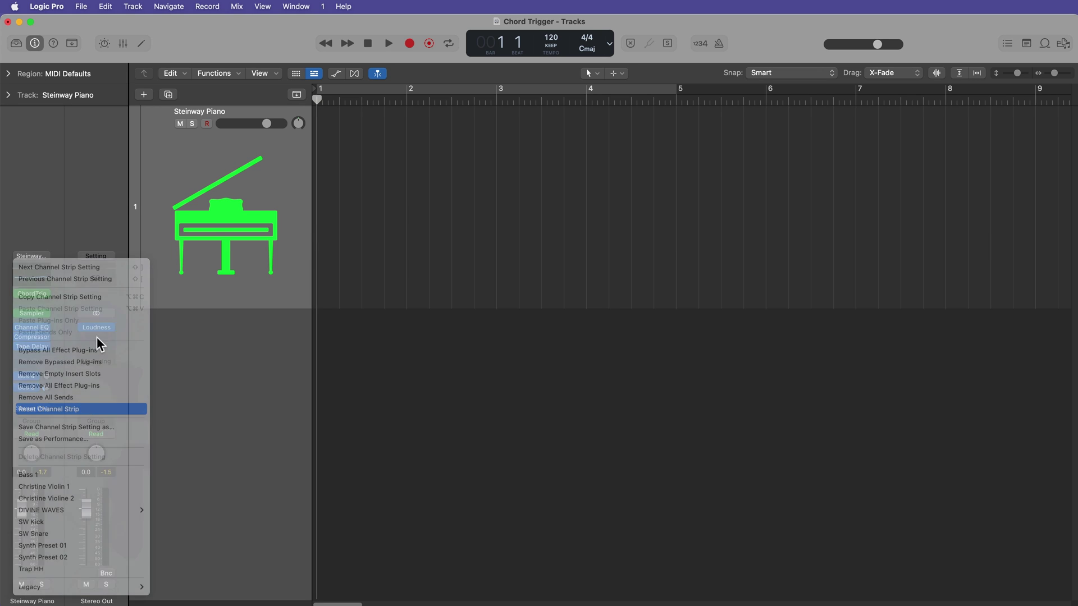
pyautogui.click(15, 43)
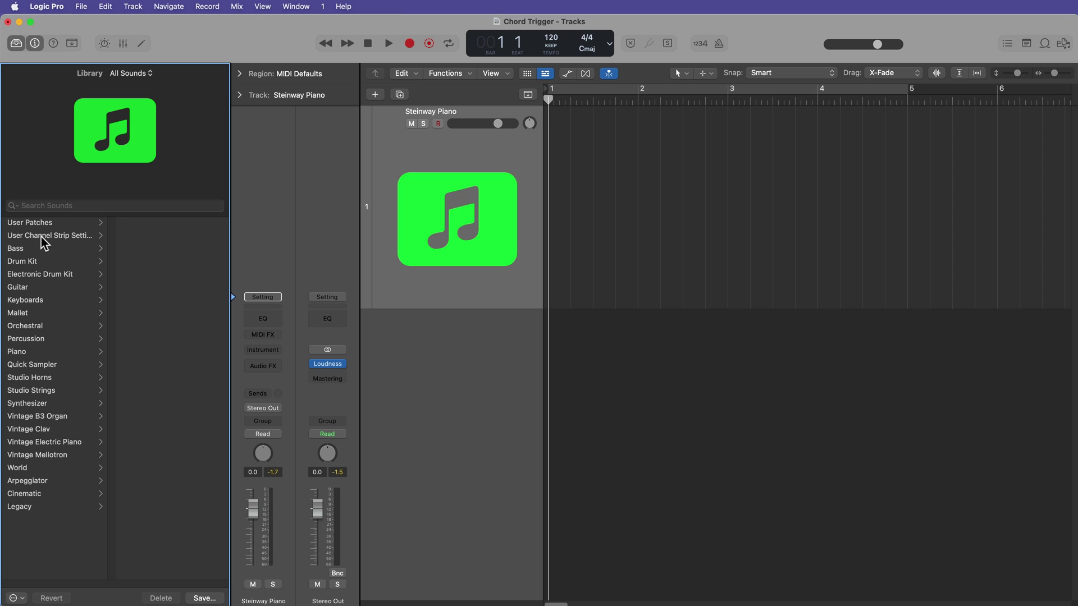
pyautogui.click(42, 237)
pyautogui.click(168, 262)
pyautogui.scroll(-10, 179, 466)
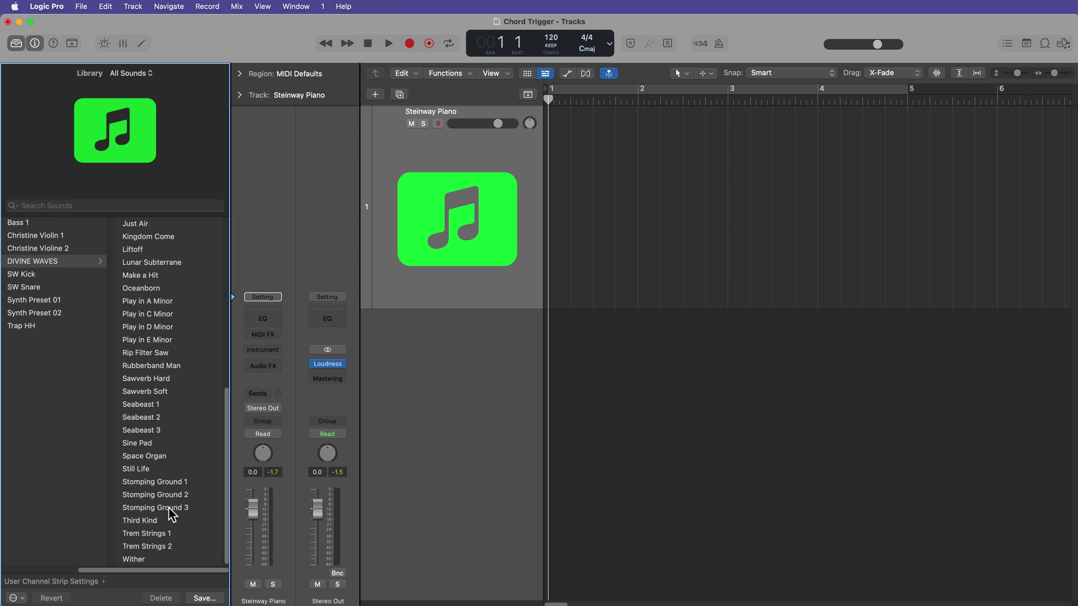
pyautogui.click(145, 561)
pyautogui.click(453, 182)
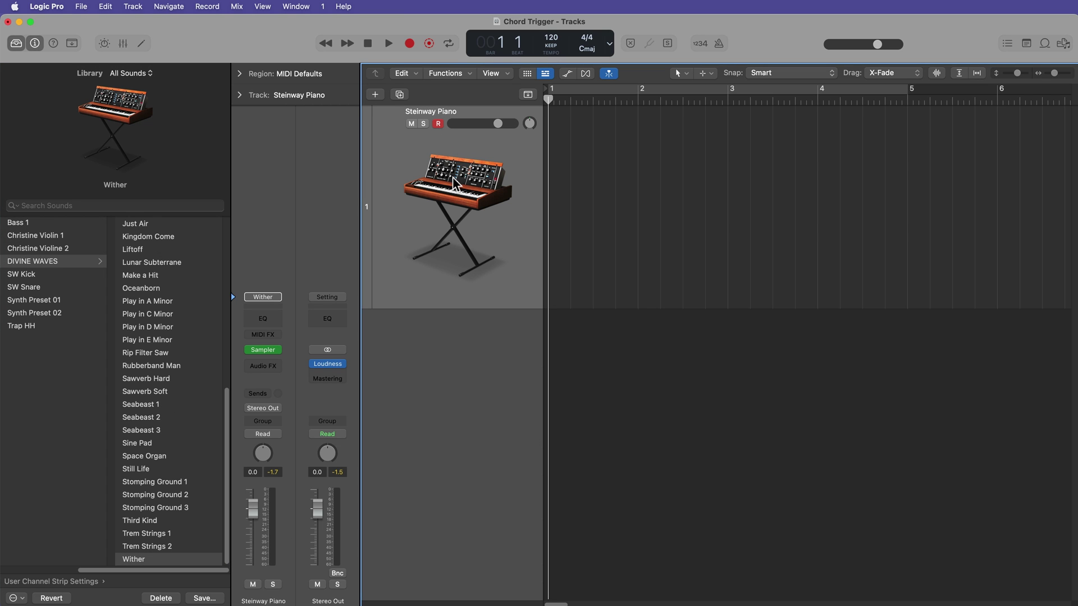
# Step: Enlarge the track, insert Chord Trigger, and load the 'Extended Harmonies Cmin 02' preset
pyautogui.moveTo(473, 308); pyautogui.dragTo(468, 340)
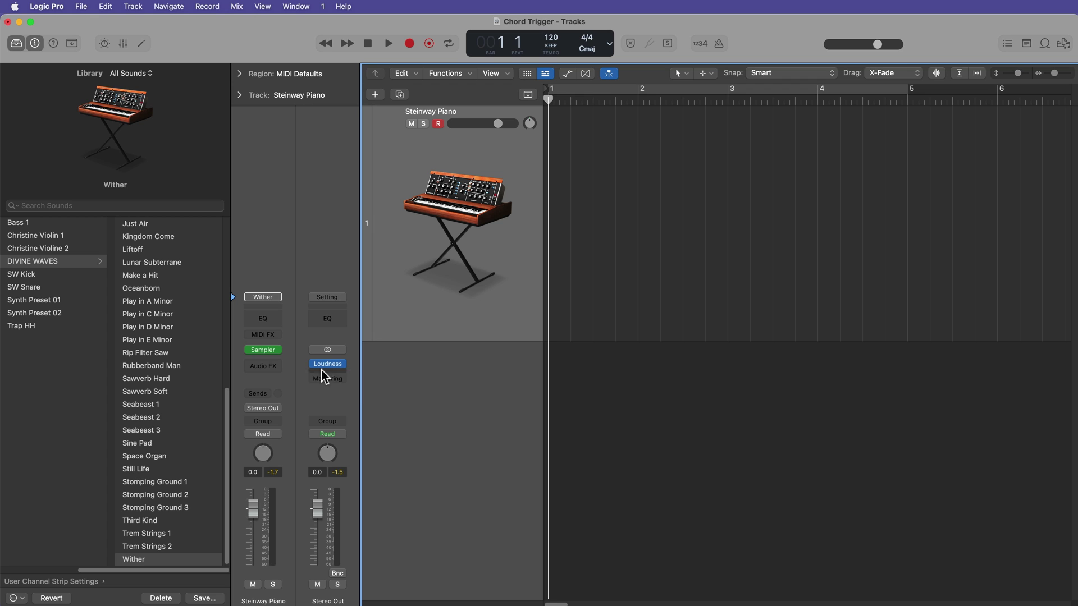
pyautogui.click(274, 335)
pyautogui.click(292, 367)
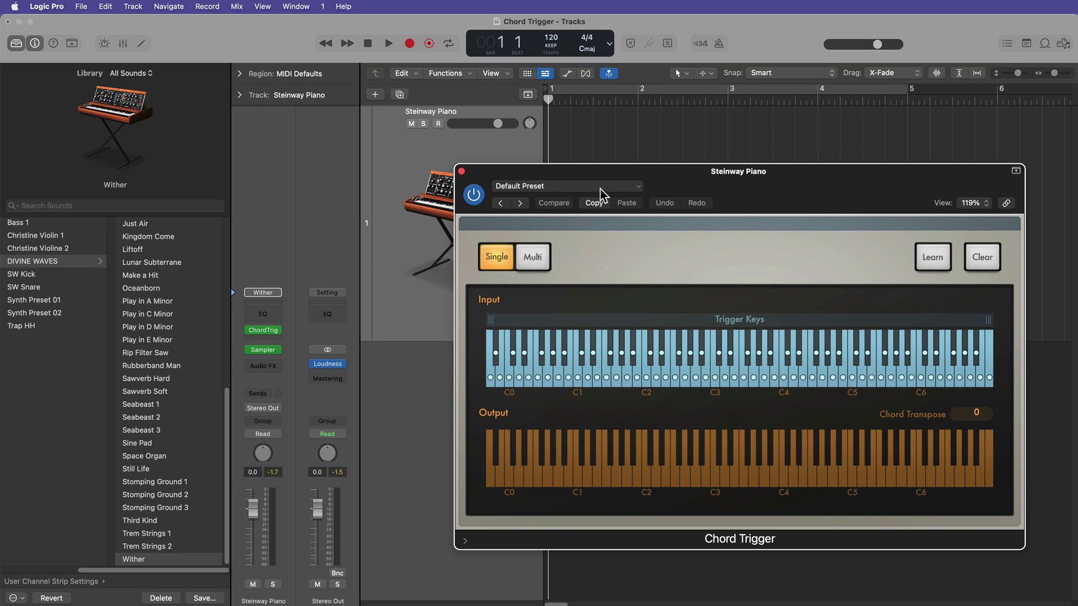
pyautogui.click(600, 189)
pyautogui.click(592, 420)
pyautogui.moveTo(757, 181); pyautogui.dragTo(784, 195)
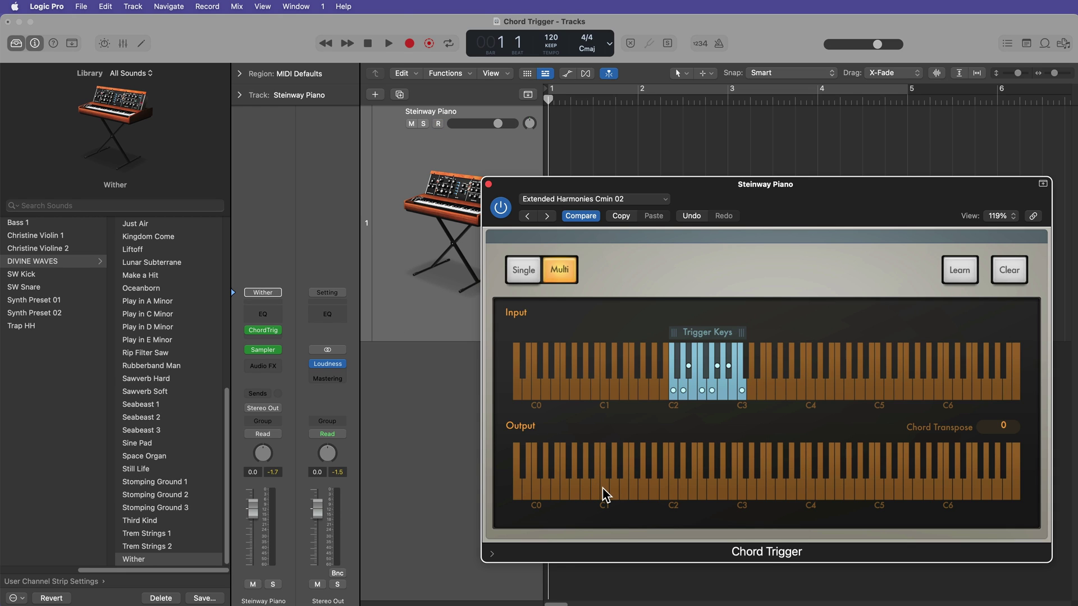
# Step: Add a Transposer after Chord Trigger set to +24 semitones and close its window
pyautogui.click(275, 339)
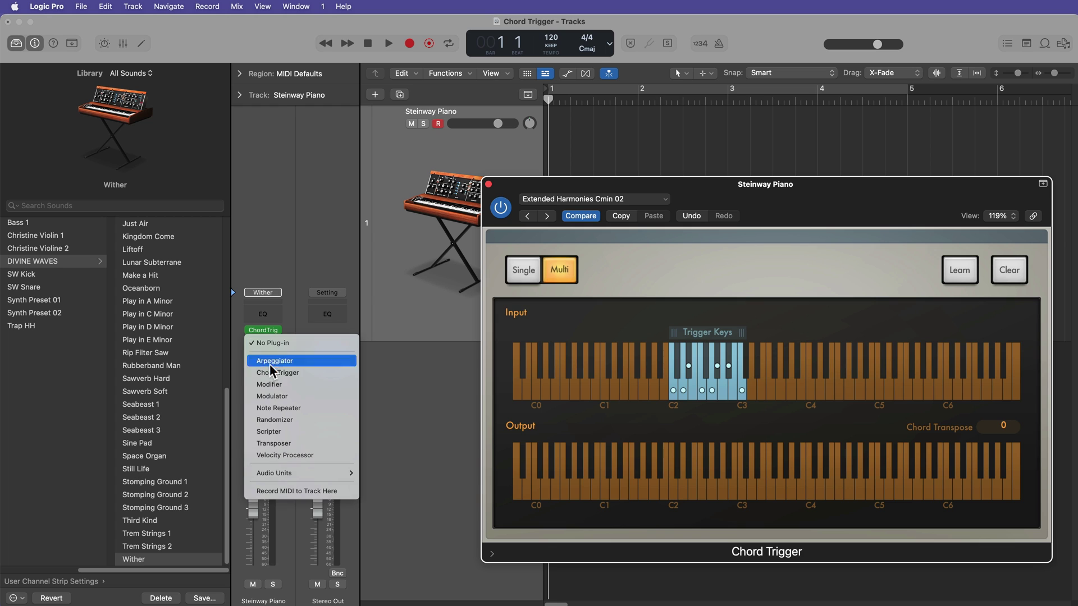
pyautogui.click(304, 443)
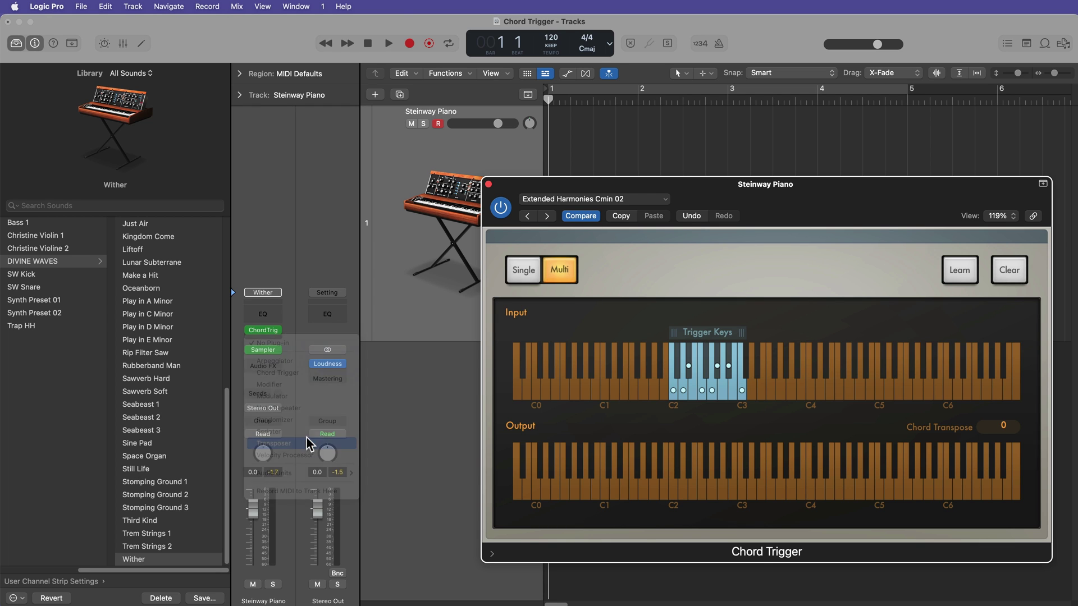
pyautogui.moveTo(599, 175); pyautogui.dragTo(337, 232)
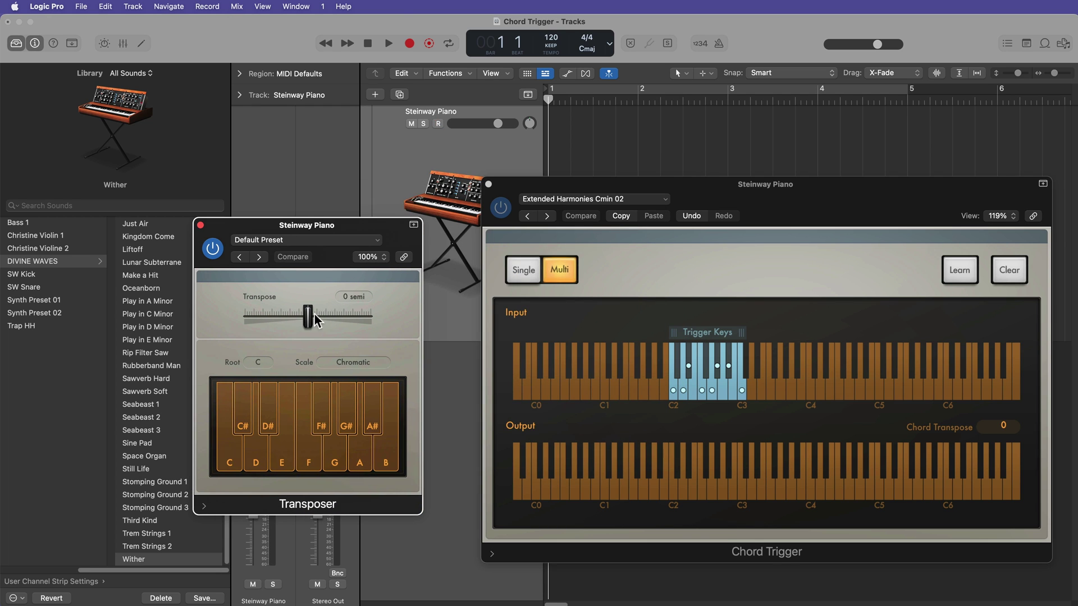
pyautogui.moveTo(312, 314); pyautogui.dragTo(404, 343)
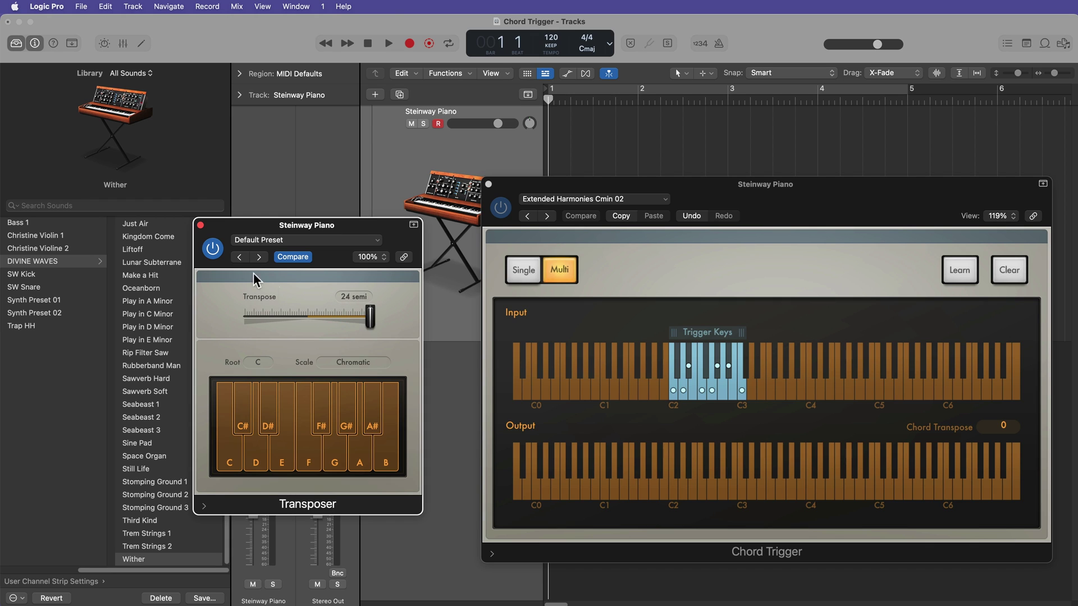
pyautogui.click(201, 226)
pyautogui.click(595, 149)
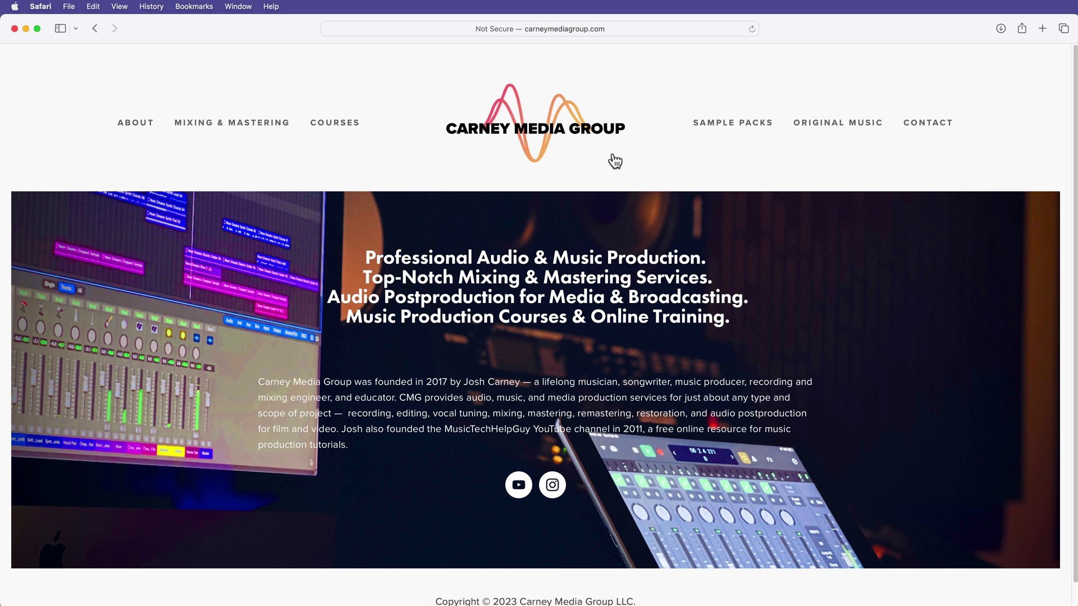
# Step: Open the Sample Packs page and locate the MIDI Chord Builder Pack title
pyautogui.click(718, 129)
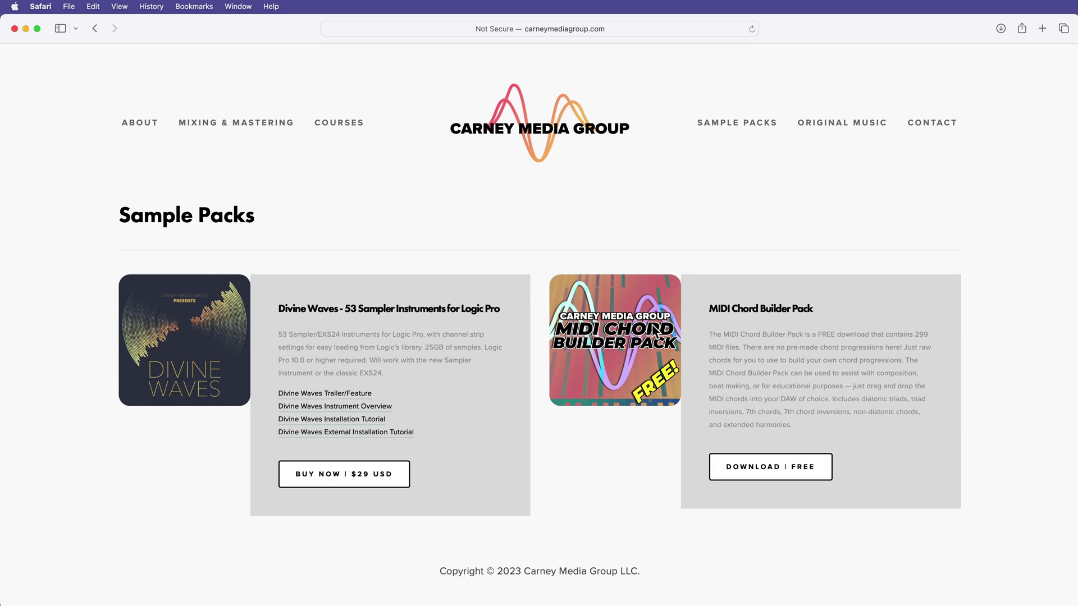
pyautogui.moveTo(710, 309); pyautogui.dragTo(980, 319)
pyautogui.click(979, 318)
# Step: Download the free CMG MIDI Chord Builder Pack via WeTransfer and select it in Safari's downloads
pyautogui.click(809, 475)
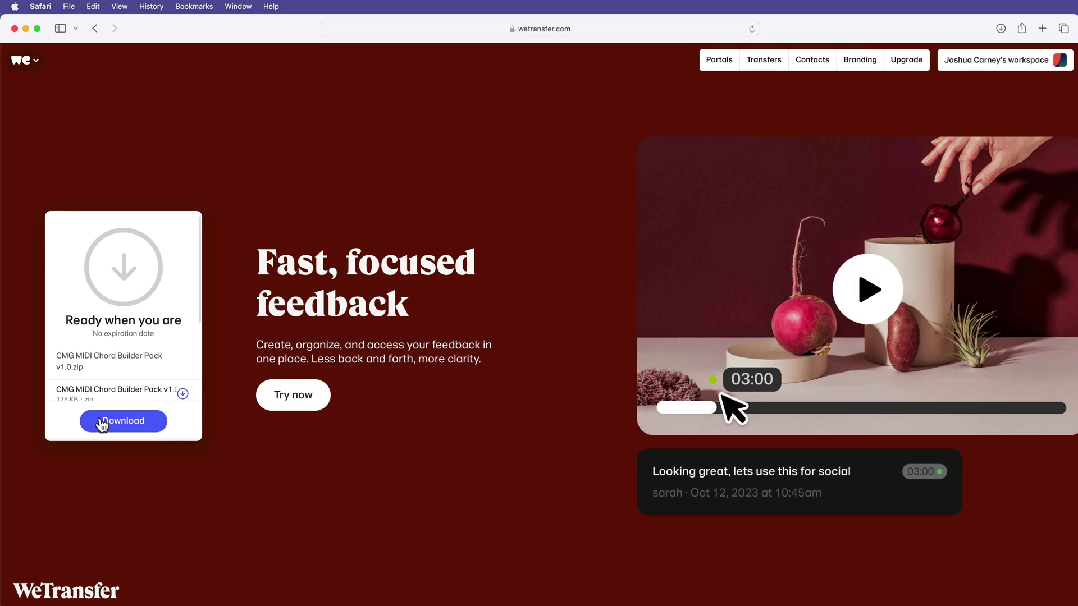
pyautogui.click(102, 421)
pyautogui.click(1001, 27)
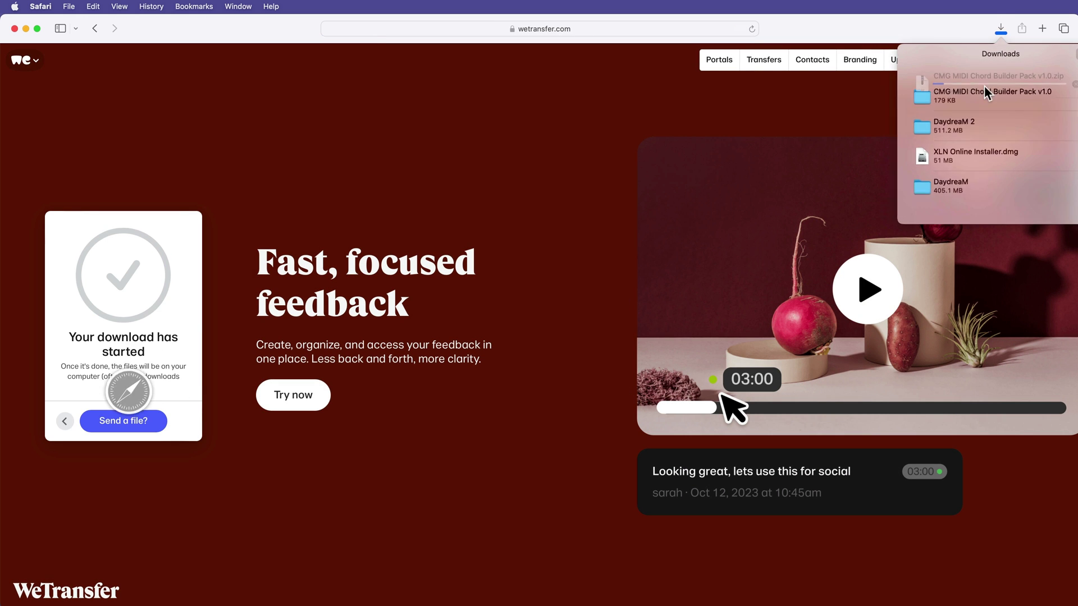
pyautogui.click(941, 82)
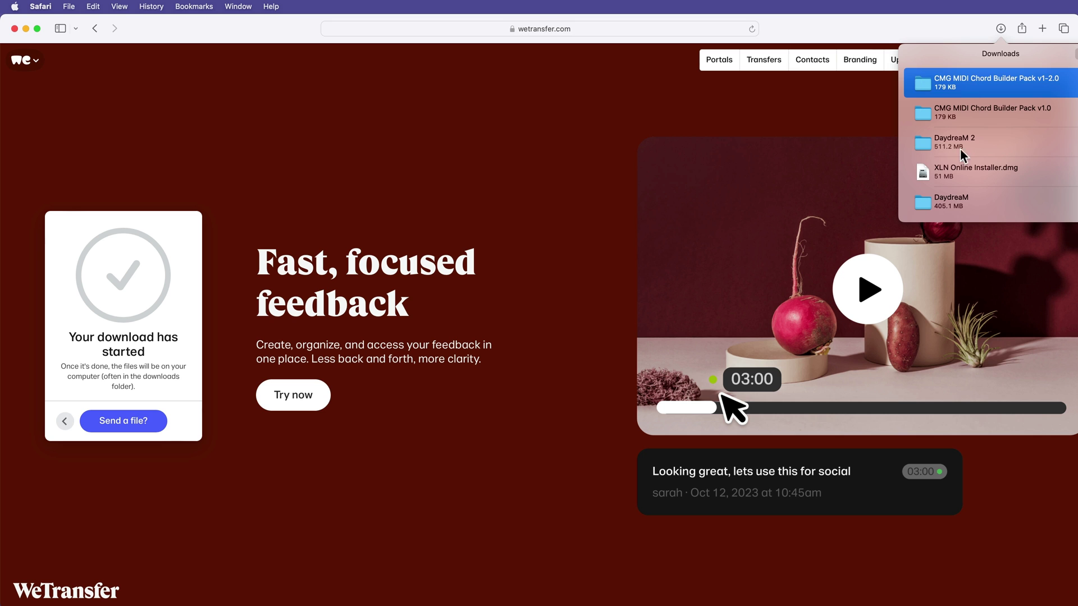
# Step: Open the chord pack folder in Finder and enlarge its window at the lower right
pyautogui.doubleClick(977, 89)
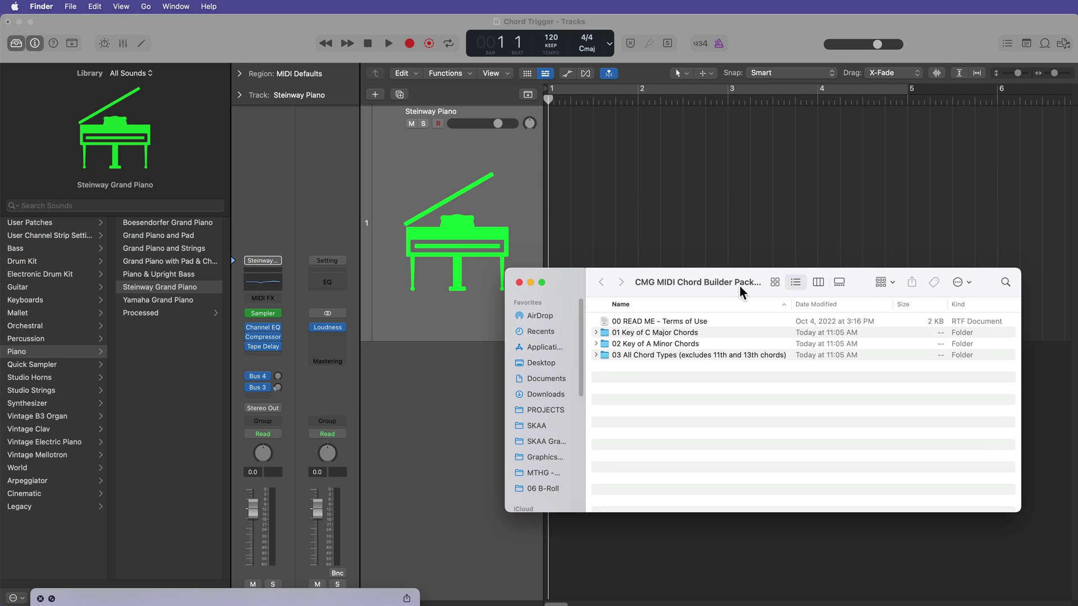
pyautogui.moveTo(740, 285); pyautogui.dragTo(260, 107)
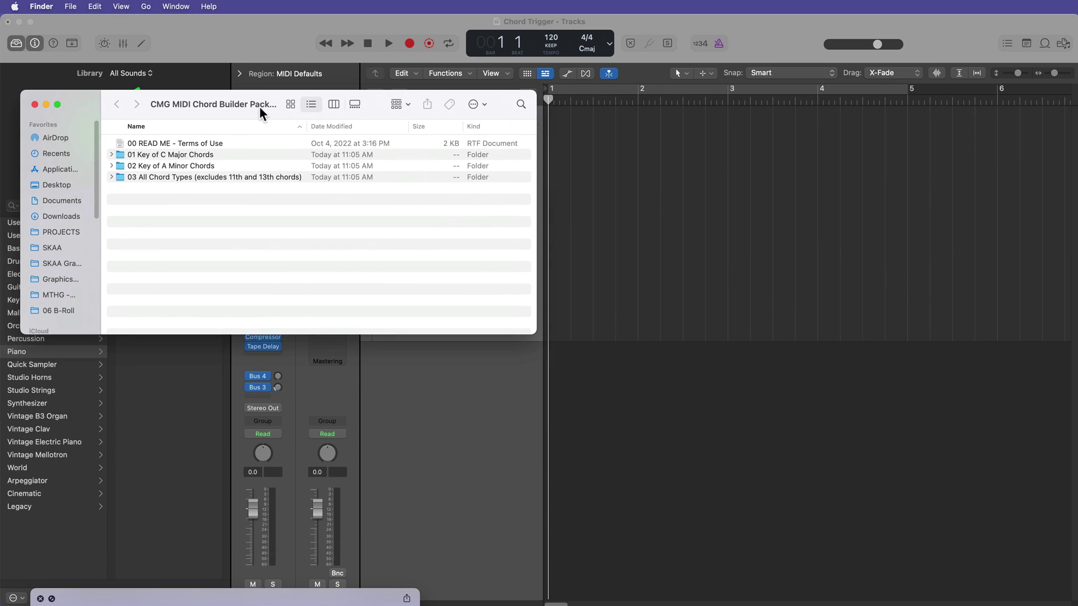
pyautogui.moveTo(540, 334); pyautogui.dragTo(559, 405)
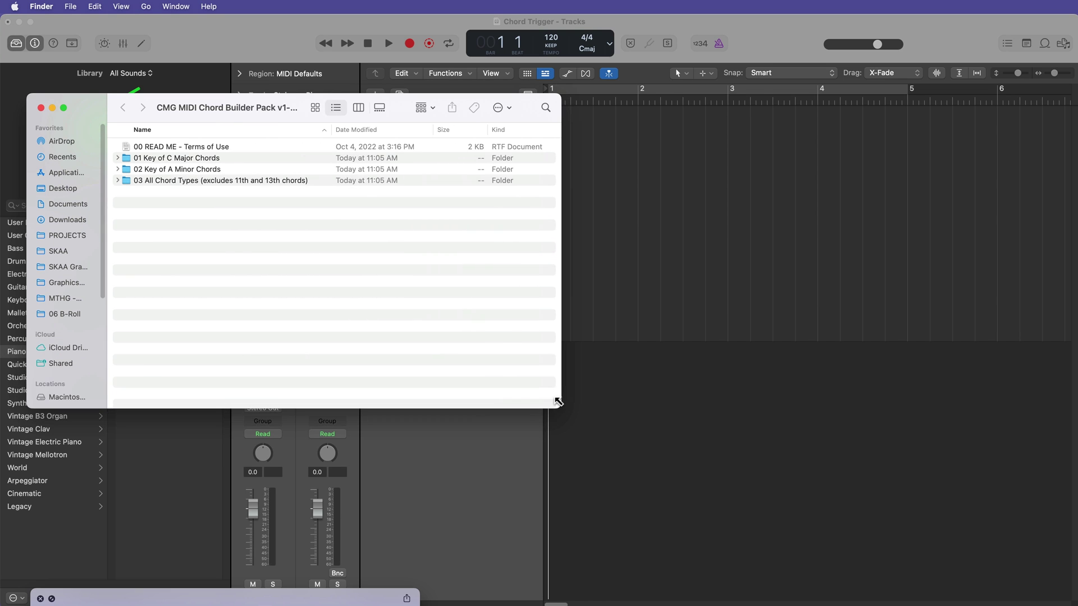
pyautogui.moveTo(223, 110); pyautogui.dragTo(726, 406)
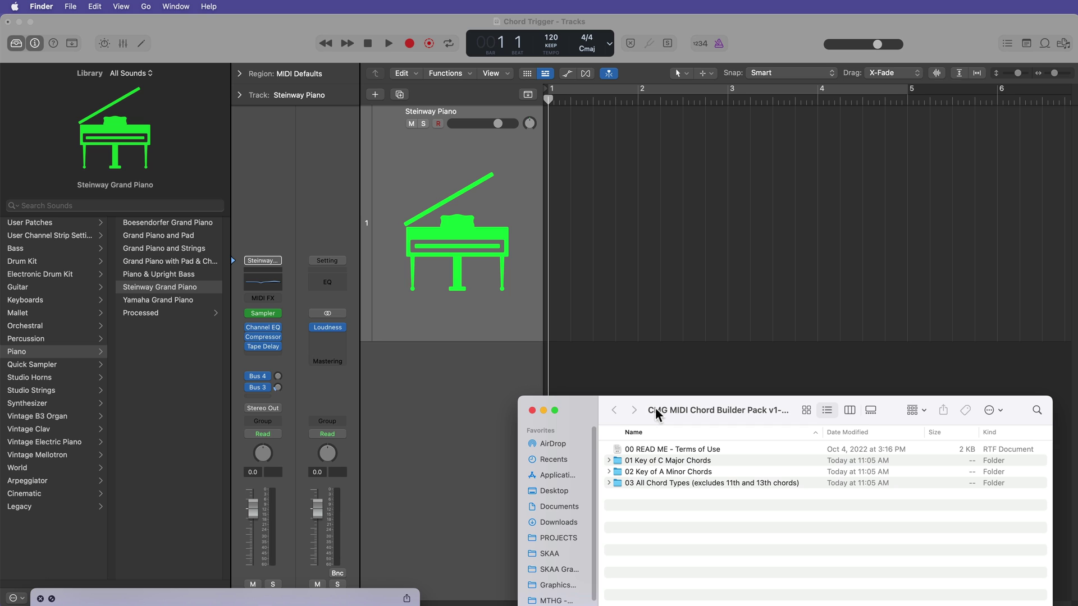
# Step: Drag '0-0 All Root Position 7th Chords - A Minor.mid' from A Minor - 02 Diatonic 7th Chords onto the Steinway Piano track
pyautogui.doubleClick(687, 472)
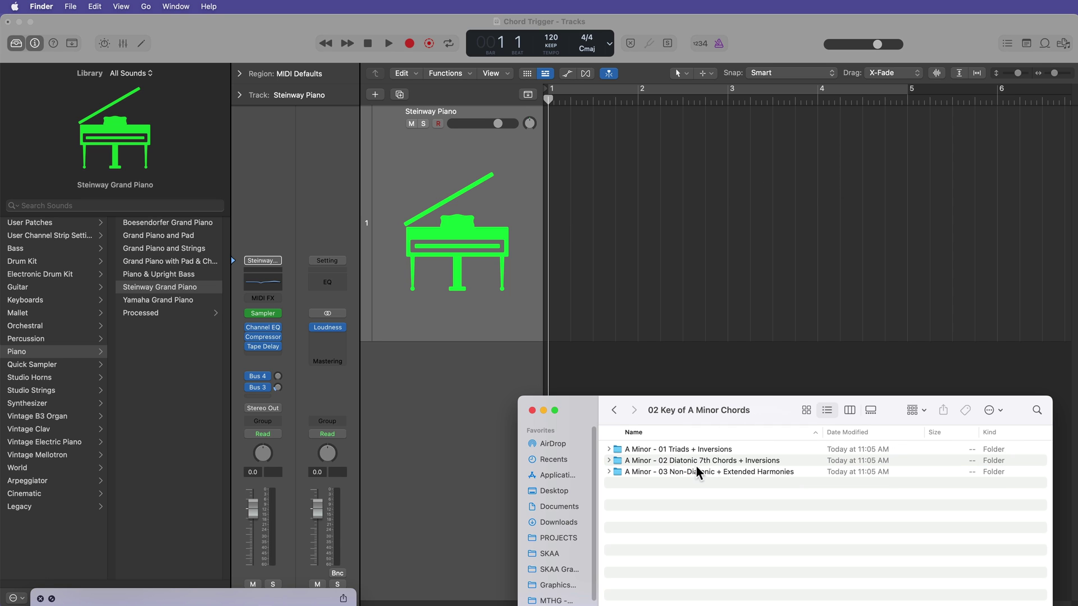
pyautogui.doubleClick(729, 462)
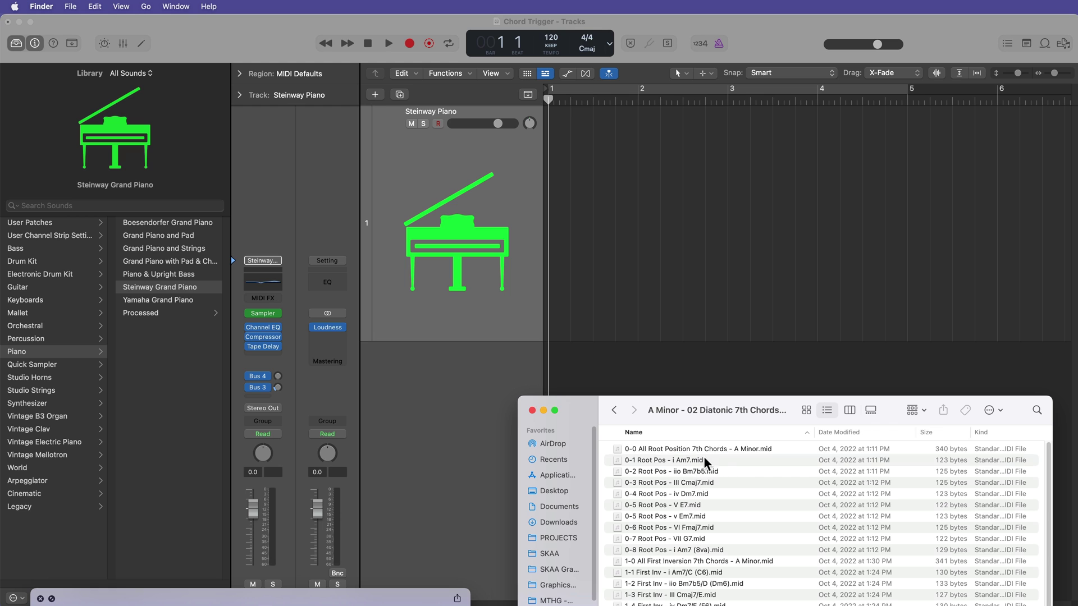
pyautogui.doubleClick(749, 405)
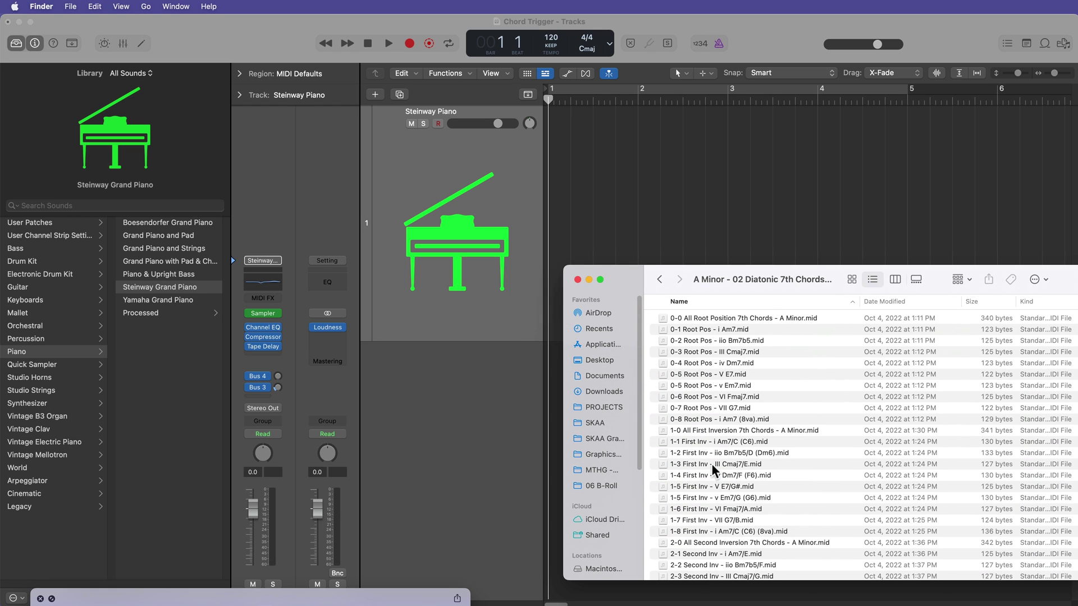
pyautogui.click(781, 319)
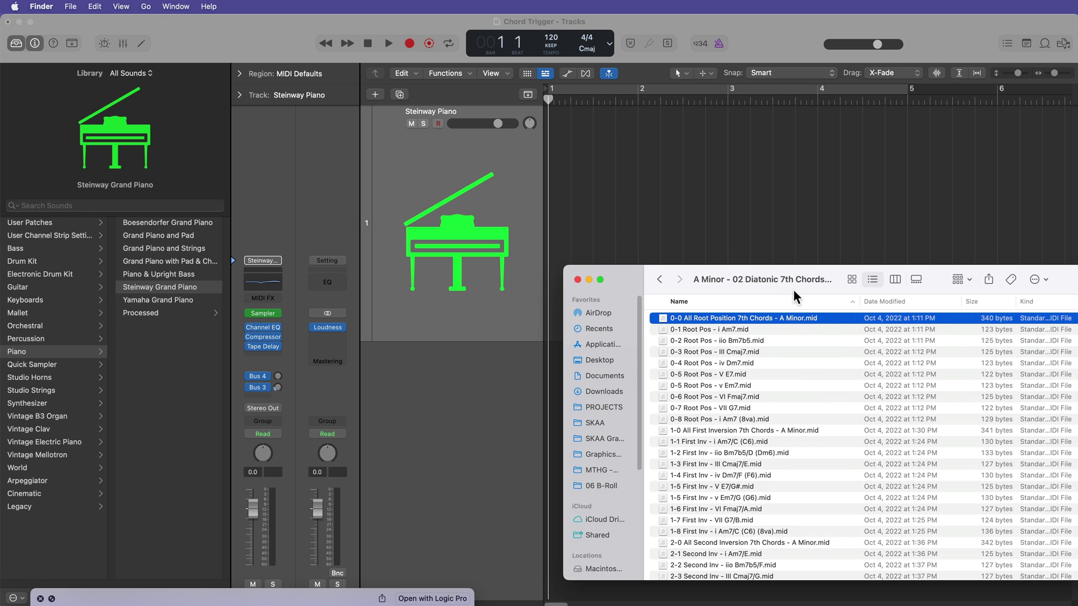
pyautogui.moveTo(794, 292); pyautogui.dragTo(806, 391)
pyautogui.moveTo(758, 416); pyautogui.dragTo(553, 249)
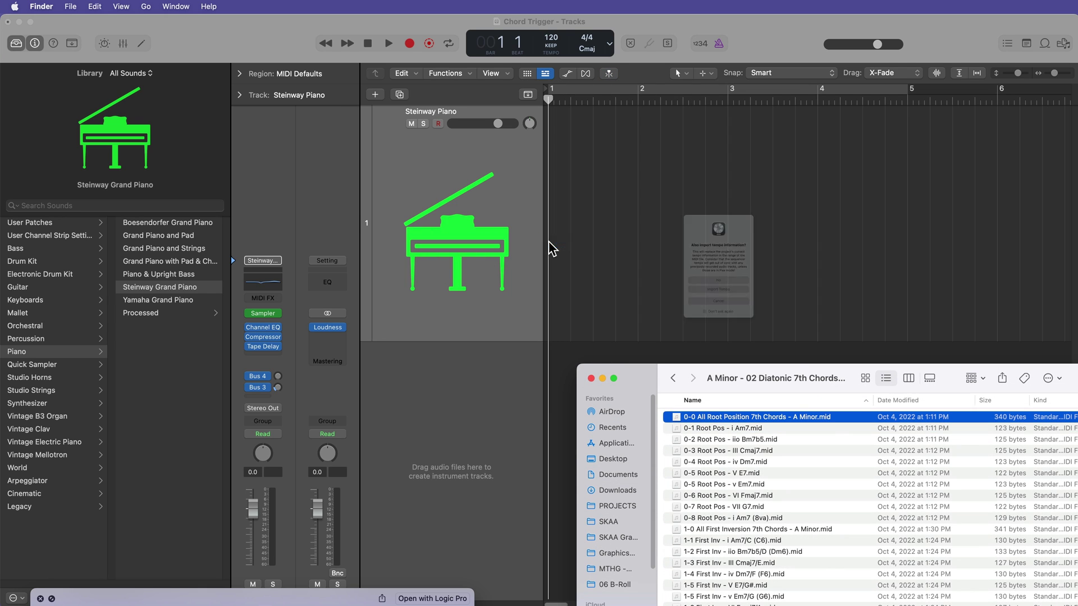
# Step: Dismiss the tempo import prompt and play the imported chords while viewing them in the Piano Roll
pyautogui.click(741, 301)
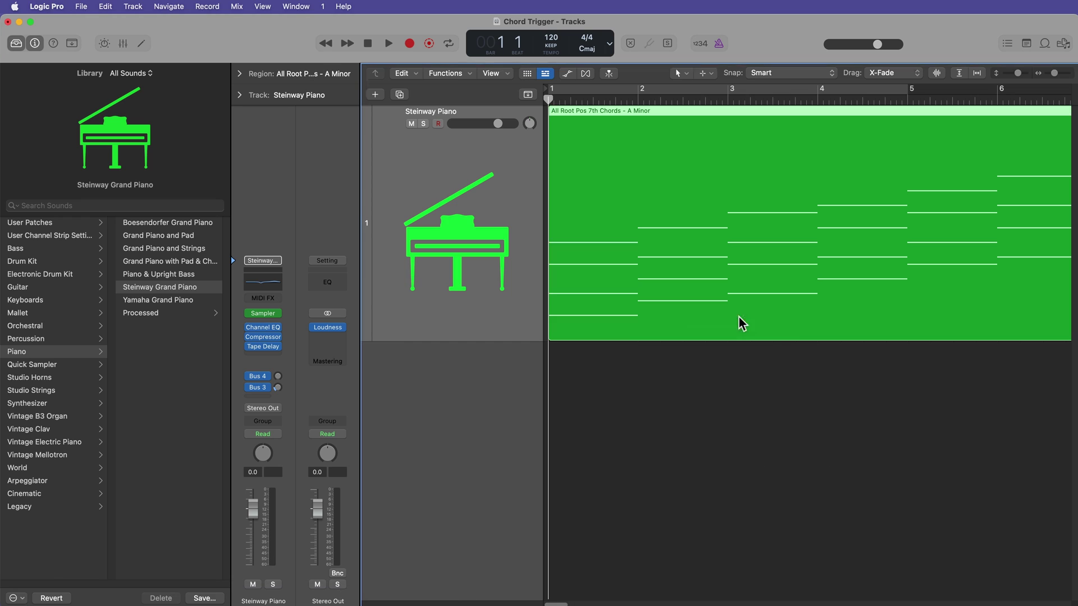
pyautogui.press('space')
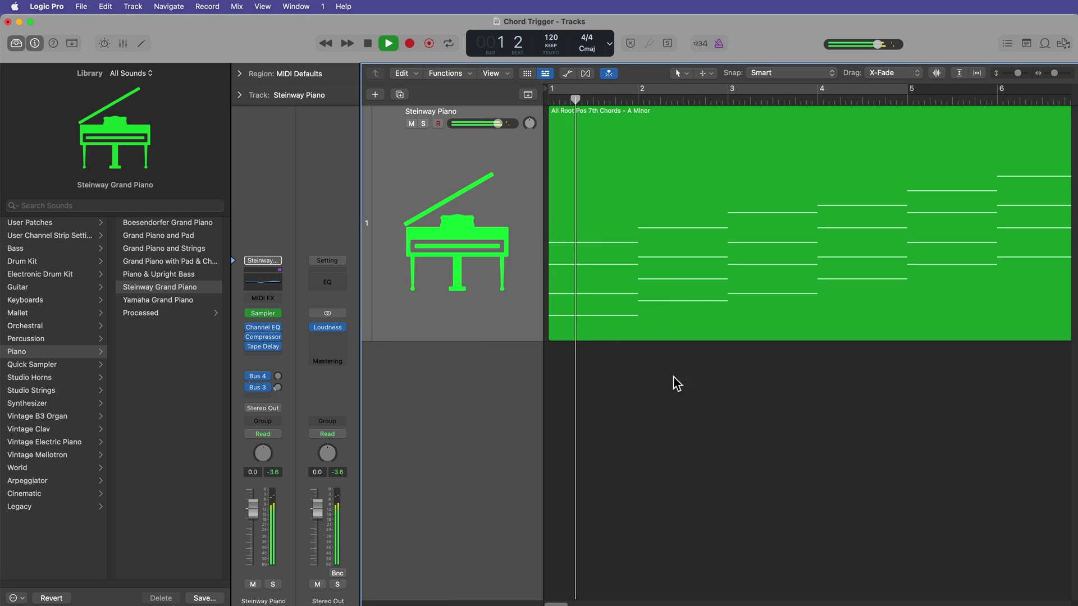
pyautogui.doubleClick(669, 288)
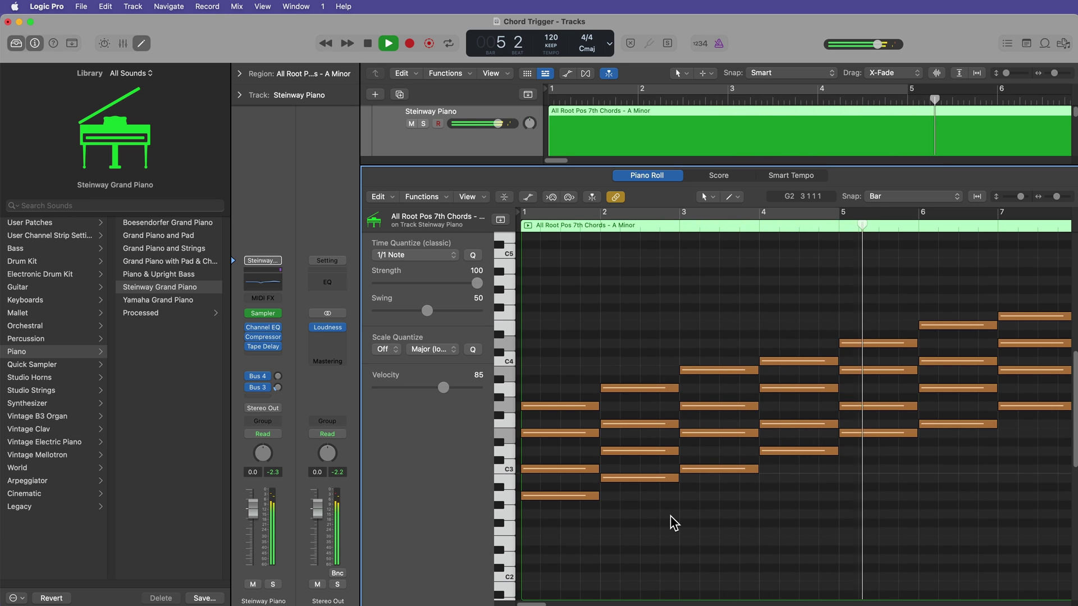
pyautogui.press('space')
pyautogui.press('p')
# Step: Select the chord region, return the playhead to the start, and zoom out to show bars 1–9
pyautogui.click(858, 162)
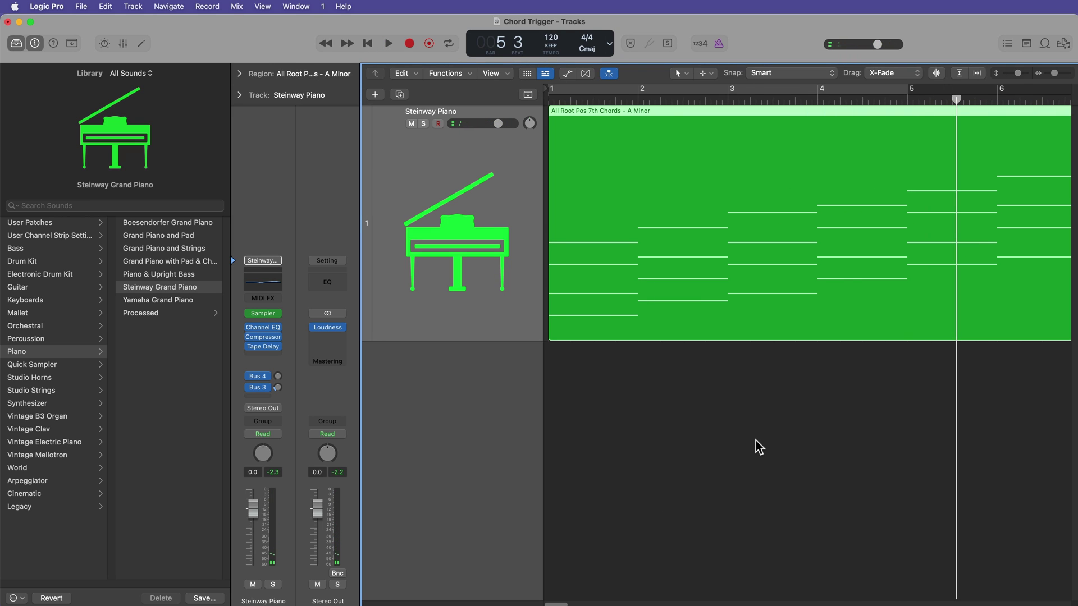
pyautogui.press('Return')
pyautogui.press('super+Left')
# Step: Hide the Library and insert Chord Trigger on the Steinway Piano track in one-chord-per-key mode
pyautogui.click(15, 49)
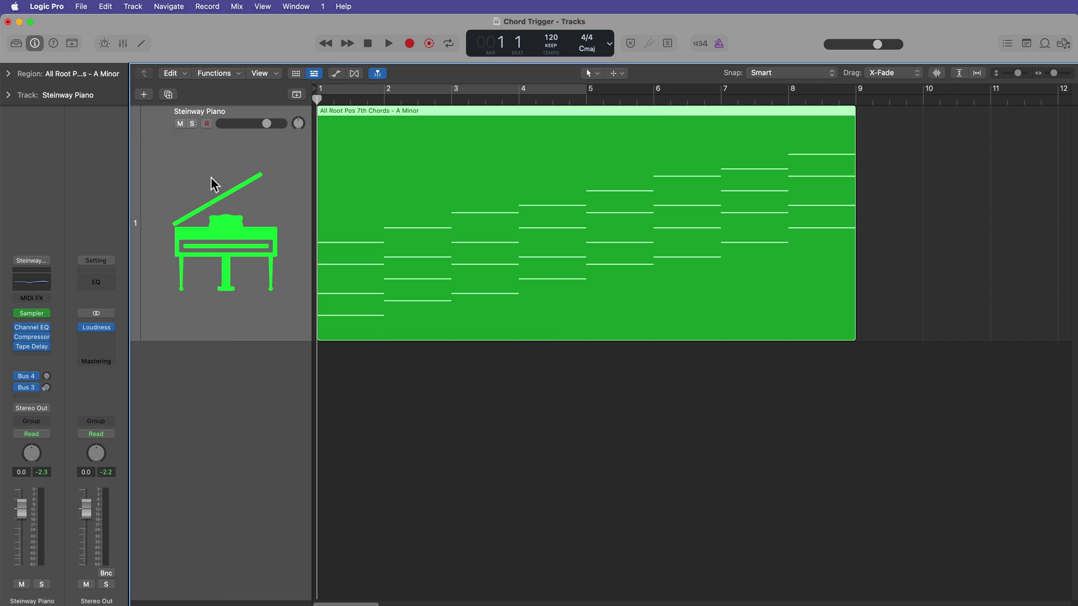
pyautogui.click(239, 374)
pyautogui.click(39, 301)
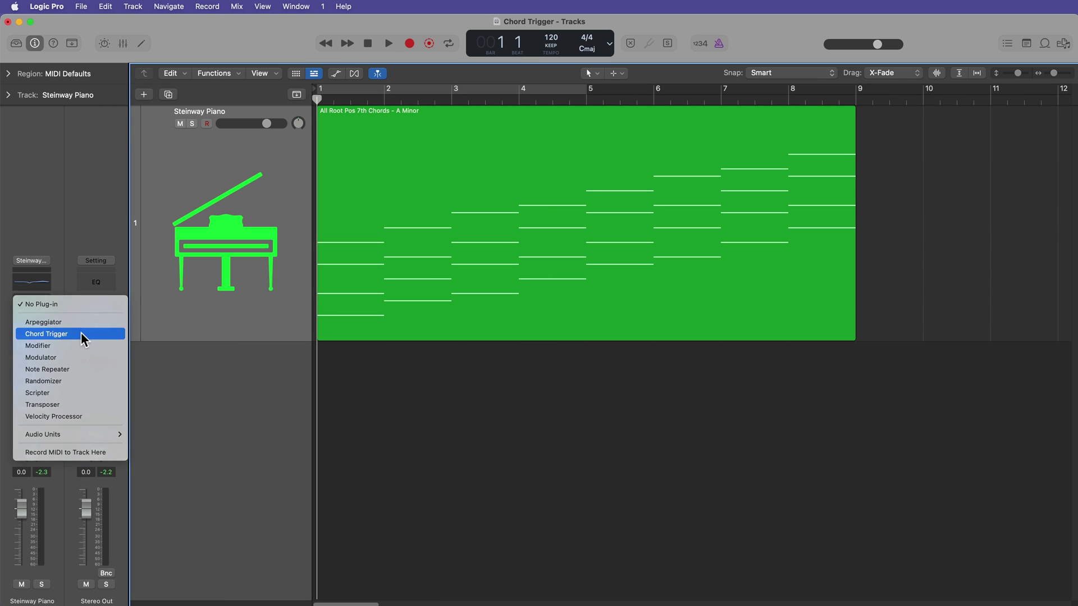
pyautogui.click(80, 332)
pyautogui.click(548, 271)
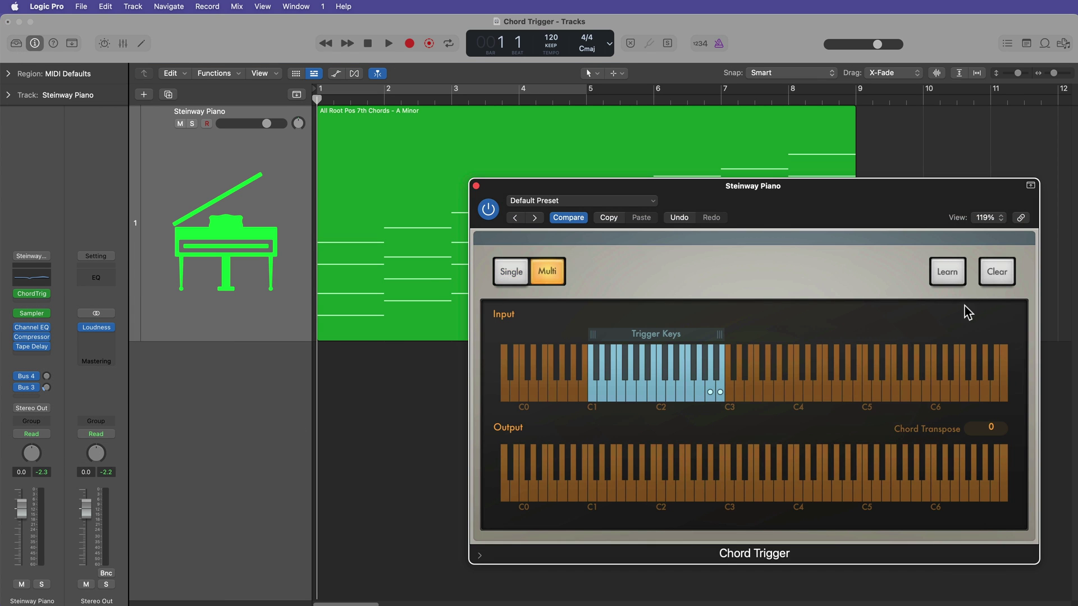
# Step: Clear Chord Trigger's old chords, narrow the trigger range to one octave starting just below C3, and open the region's notes
pyautogui.click(709, 392)
pyautogui.click(997, 273)
pyautogui.moveTo(721, 335); pyautogui.dragTo(804, 340)
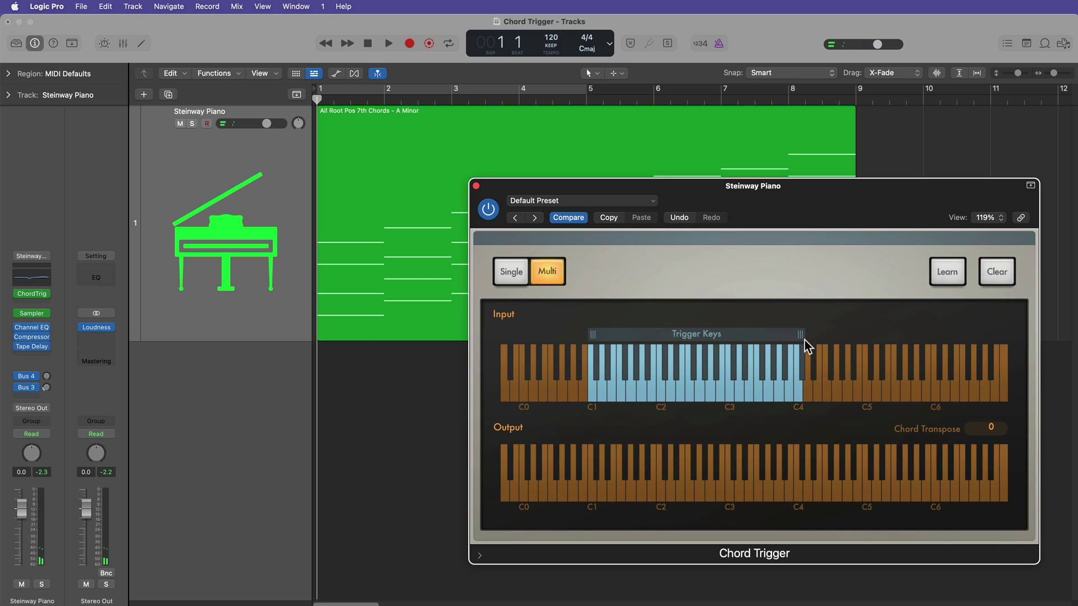
pyautogui.moveTo(592, 334); pyautogui.dragTo(655, 335)
pyautogui.doubleClick(370, 194)
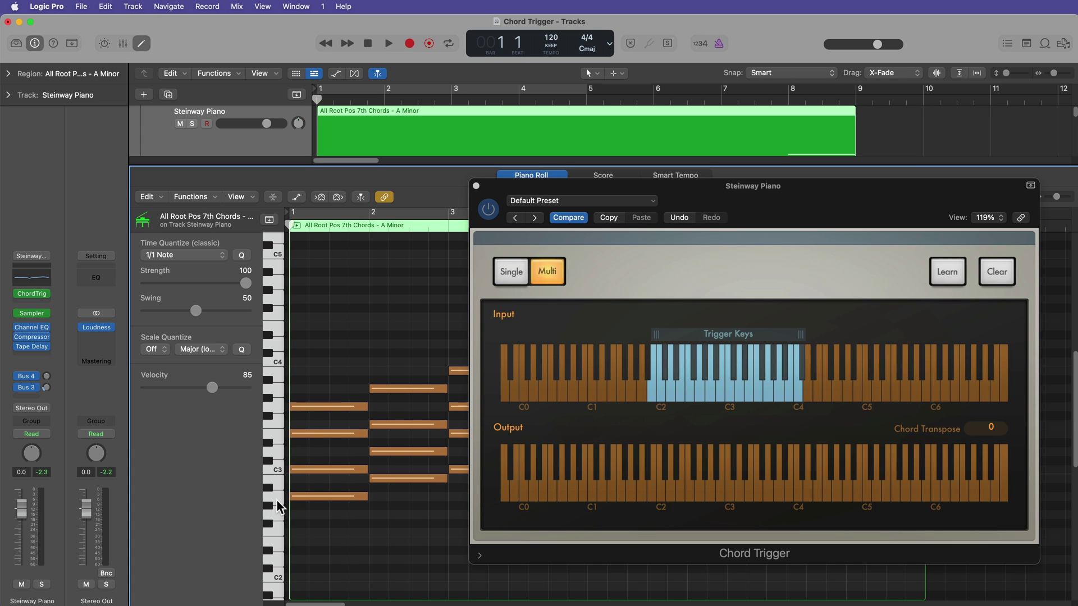
pyautogui.moveTo(656, 335); pyautogui.dragTo(708, 335)
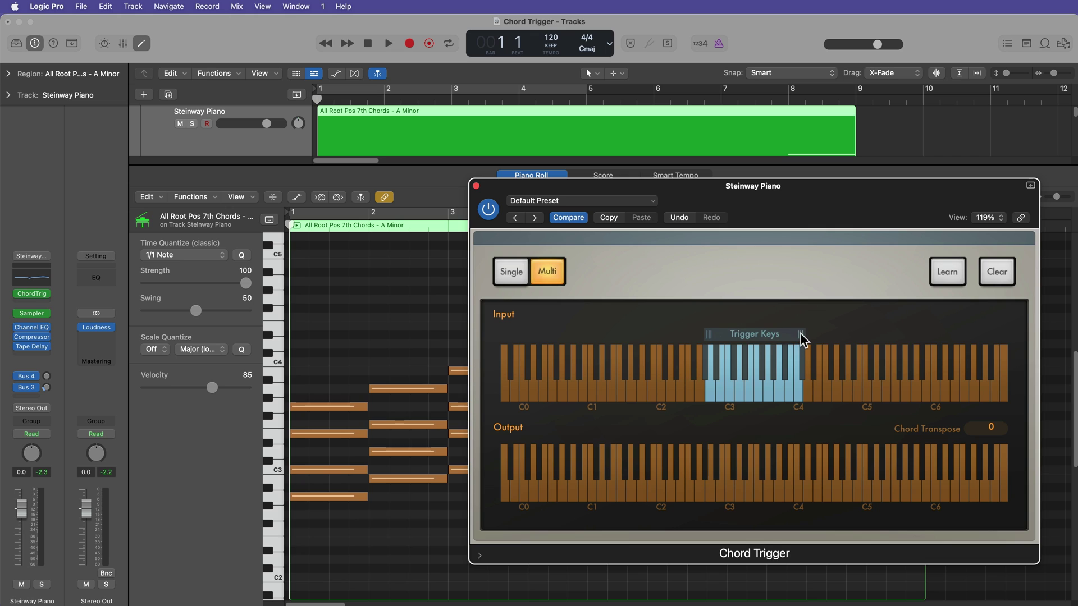
pyautogui.moveTo(803, 340); pyautogui.dragTo(782, 341)
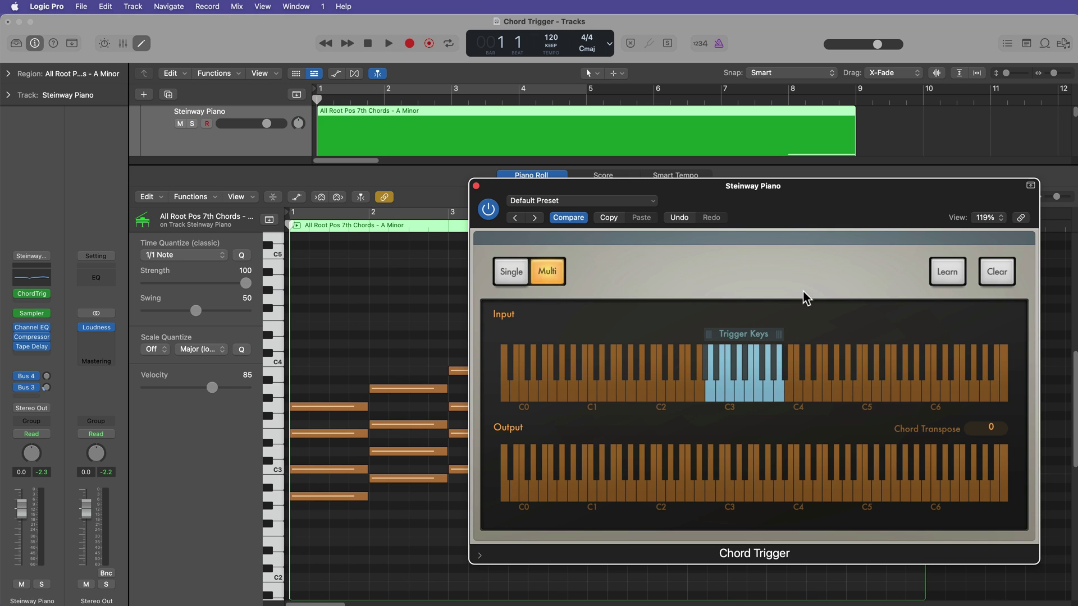
# Step: With Learn enabled, assign the region's first four A minor seventh chords to the first four trigger keys
pyautogui.click(947, 275)
pyautogui.click(711, 393)
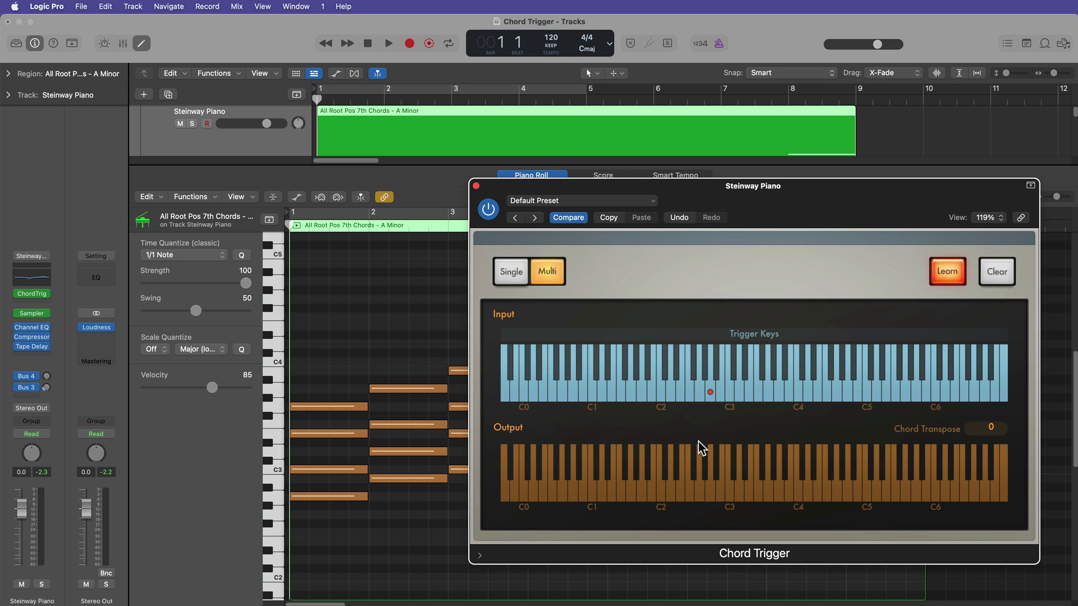
pyautogui.press('space')
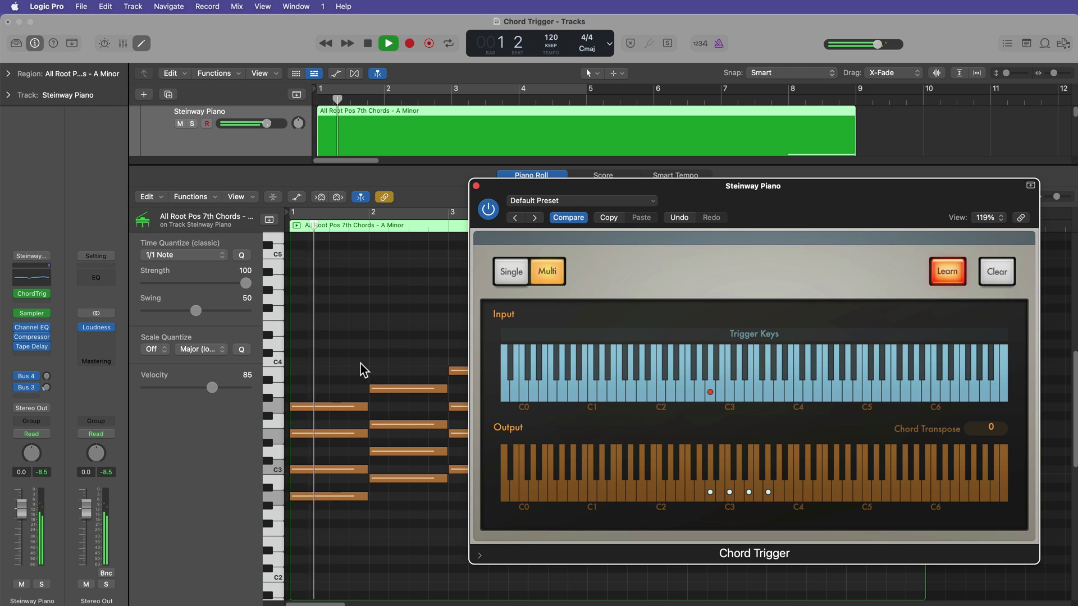
pyautogui.press('space')
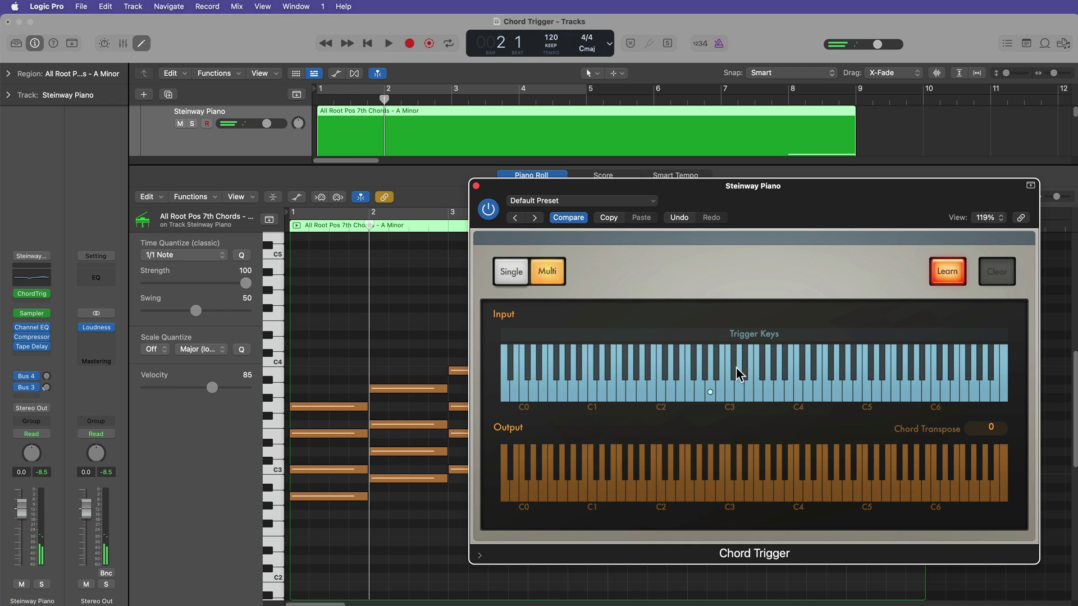
pyautogui.click(721, 393)
pyautogui.press('space')
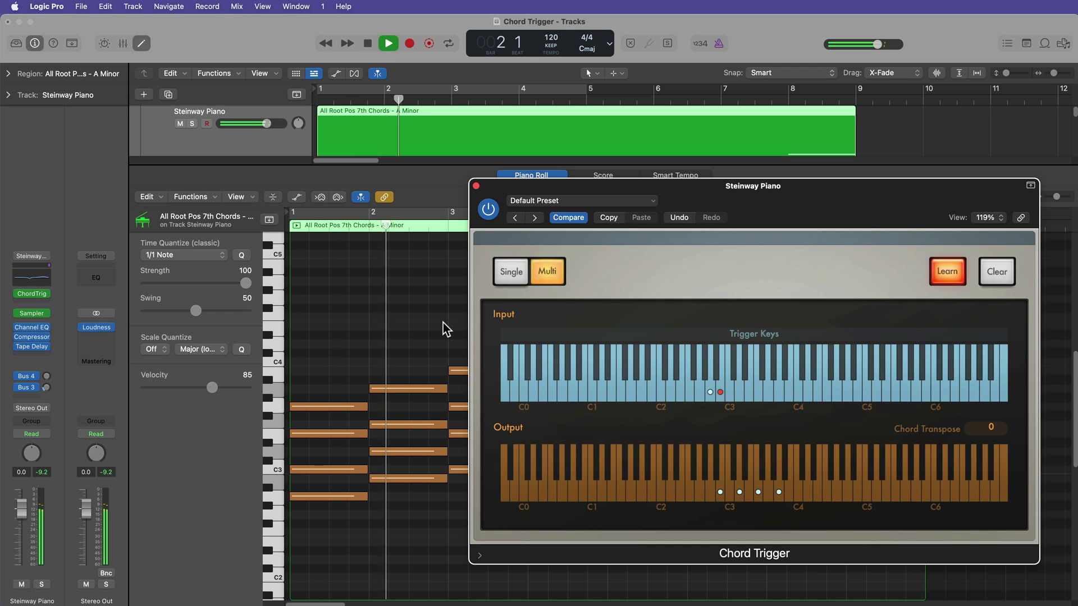
pyautogui.press('space')
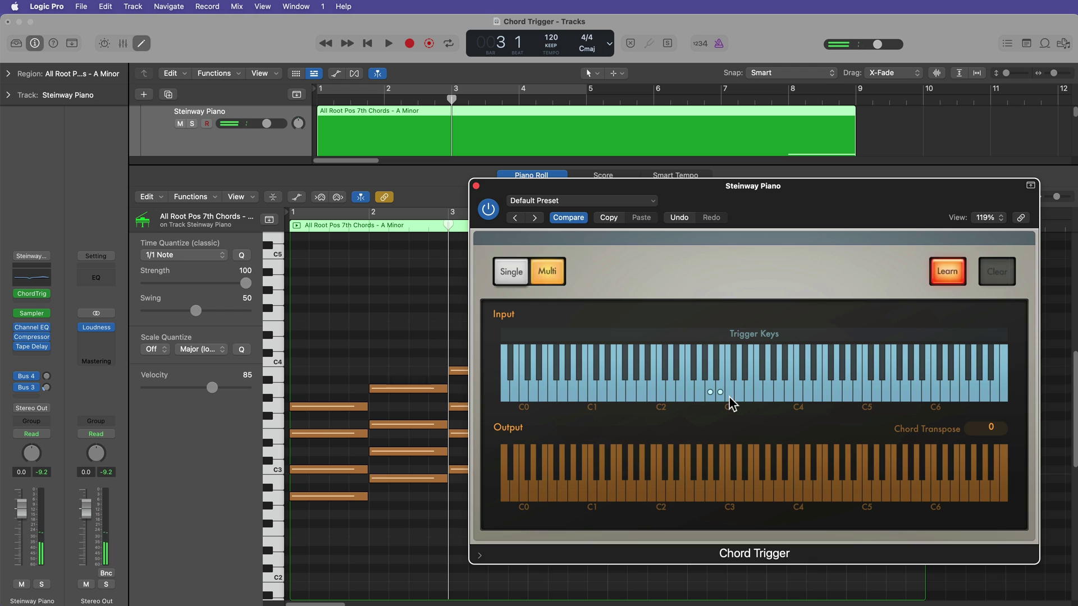
pyautogui.click(731, 400)
pyautogui.press('space')
pyautogui.press('space')
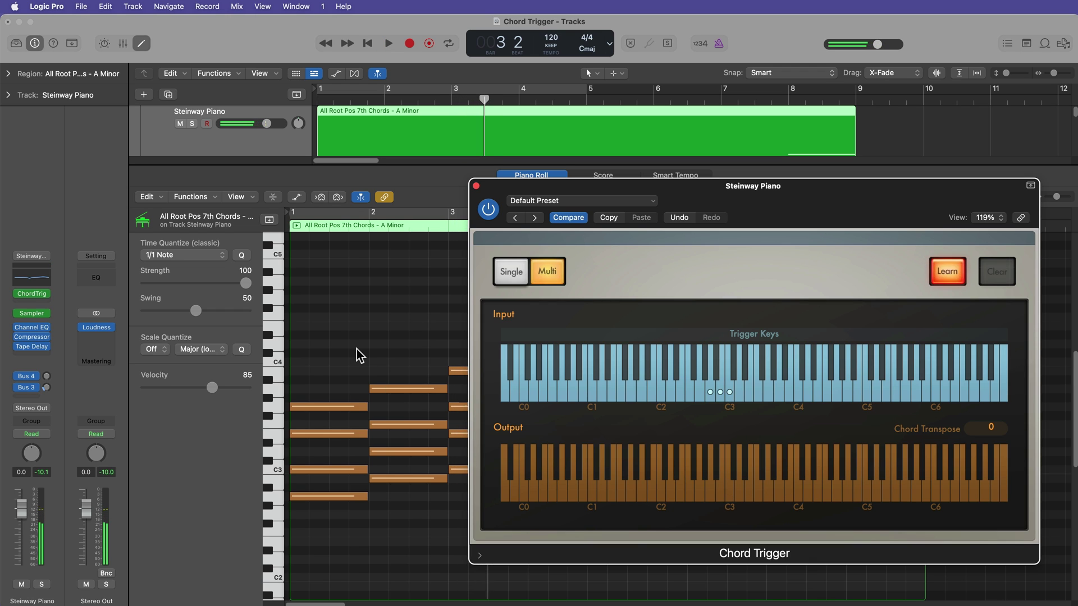
pyautogui.click(740, 399)
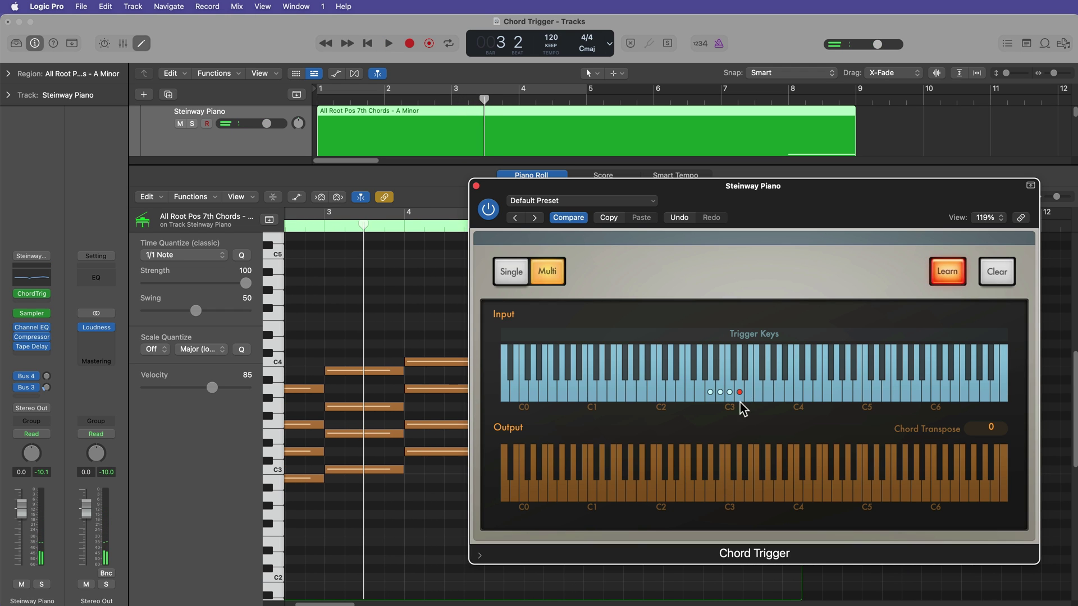
pyautogui.press('space')
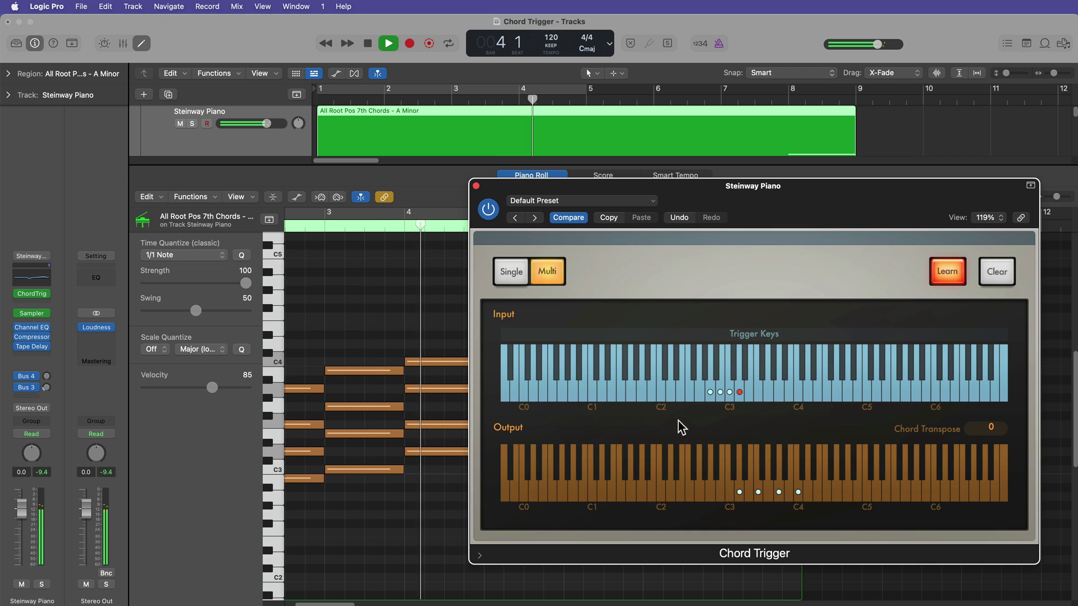
pyautogui.press('space')
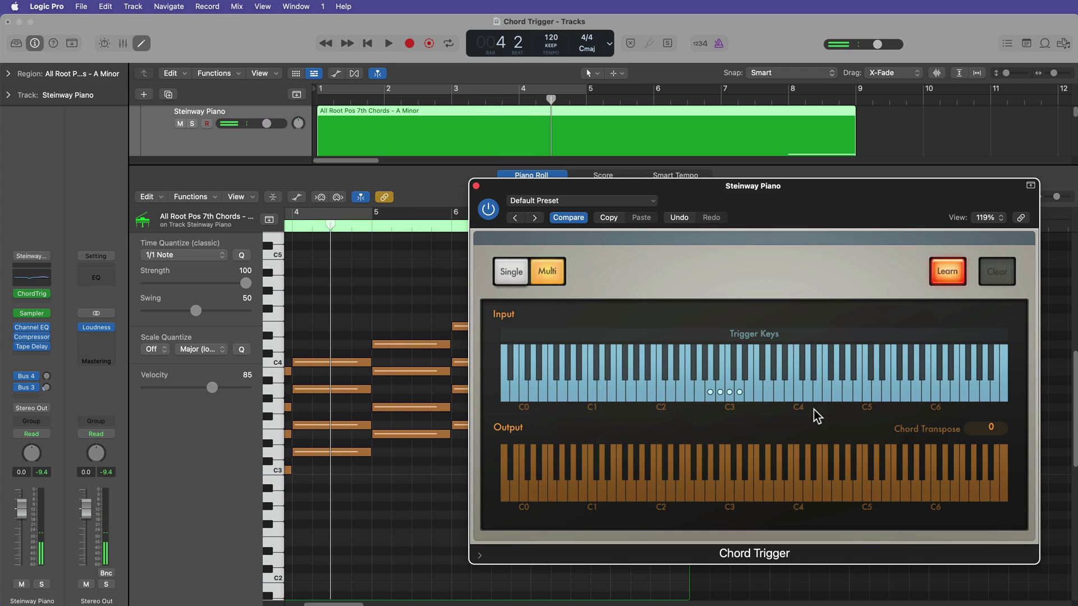
# Step: Assign chords five through eight (bars 5–8) to the next four trigger keys, then turn Learn off
pyautogui.click(750, 396)
pyautogui.press('.')
pyautogui.press('space')
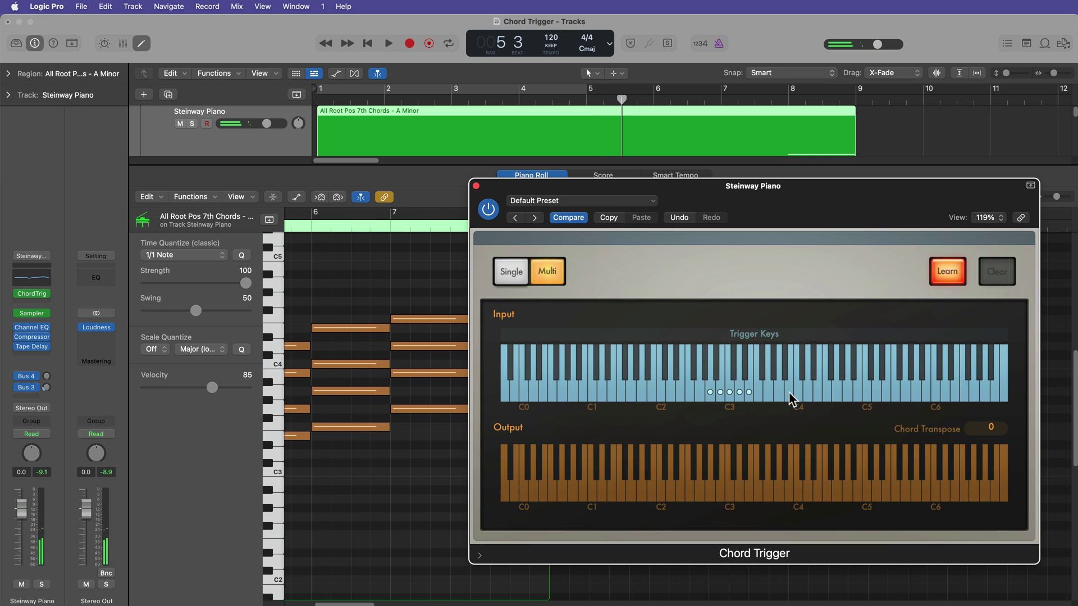
pyautogui.click(760, 394)
pyautogui.press('.')
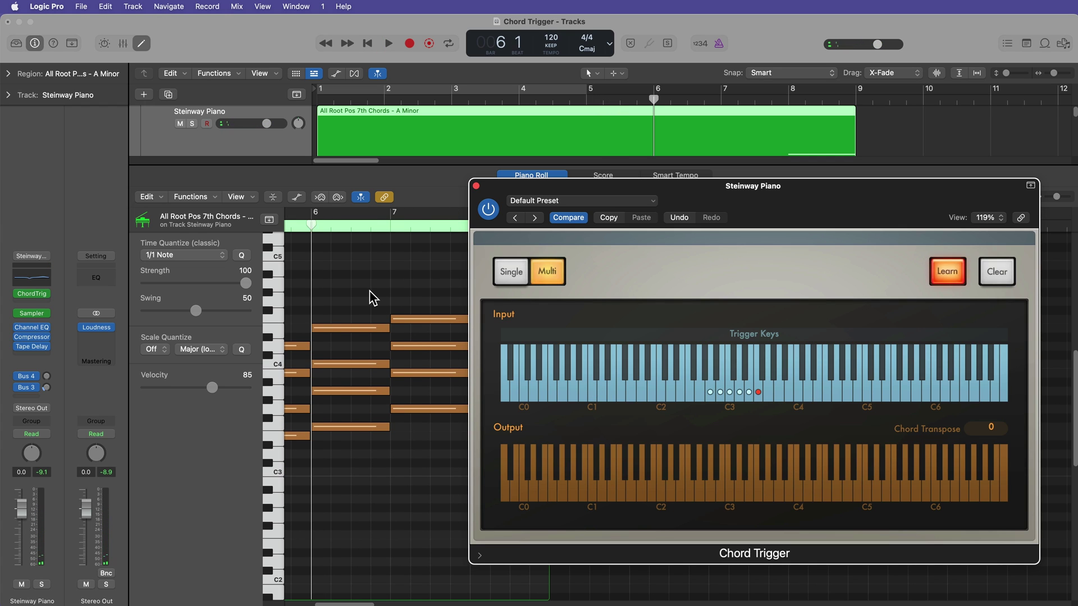
pyautogui.press('space')
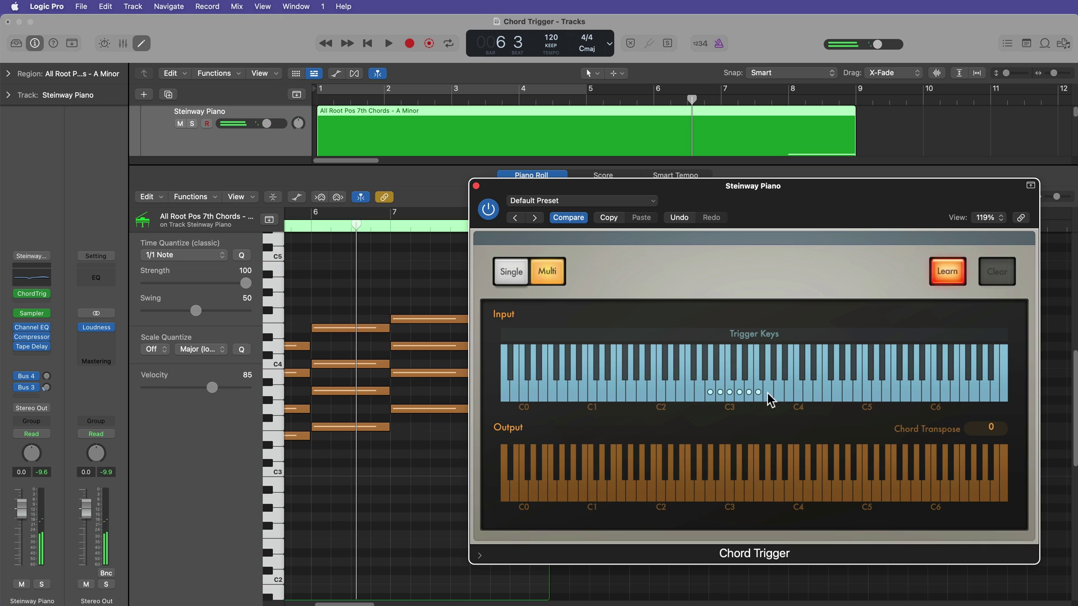
pyautogui.click(768, 394)
pyautogui.press('.')
pyautogui.press('space')
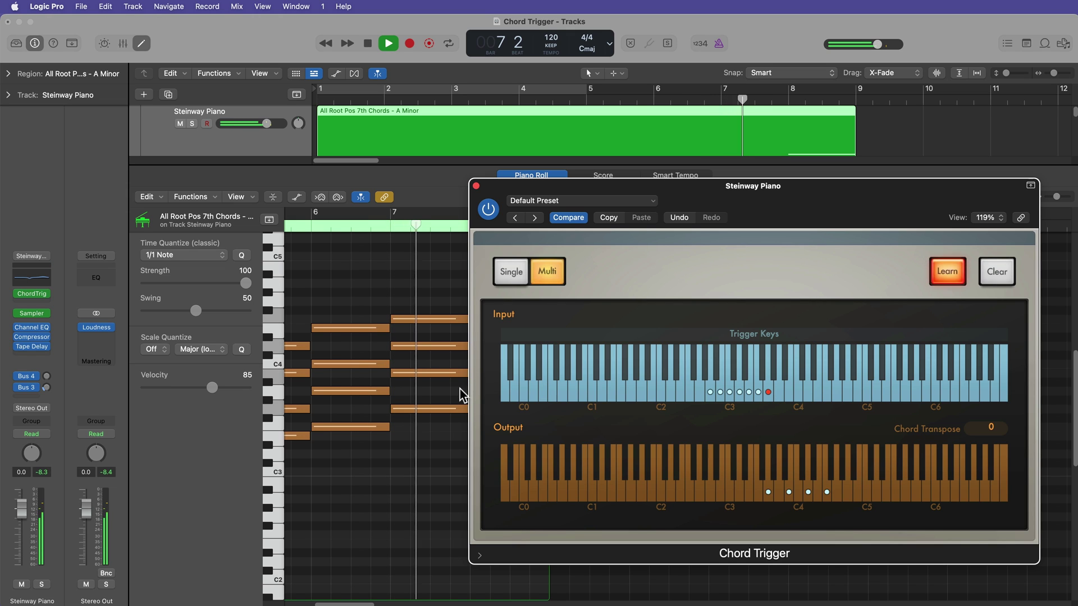
pyautogui.press('space')
pyautogui.click(778, 394)
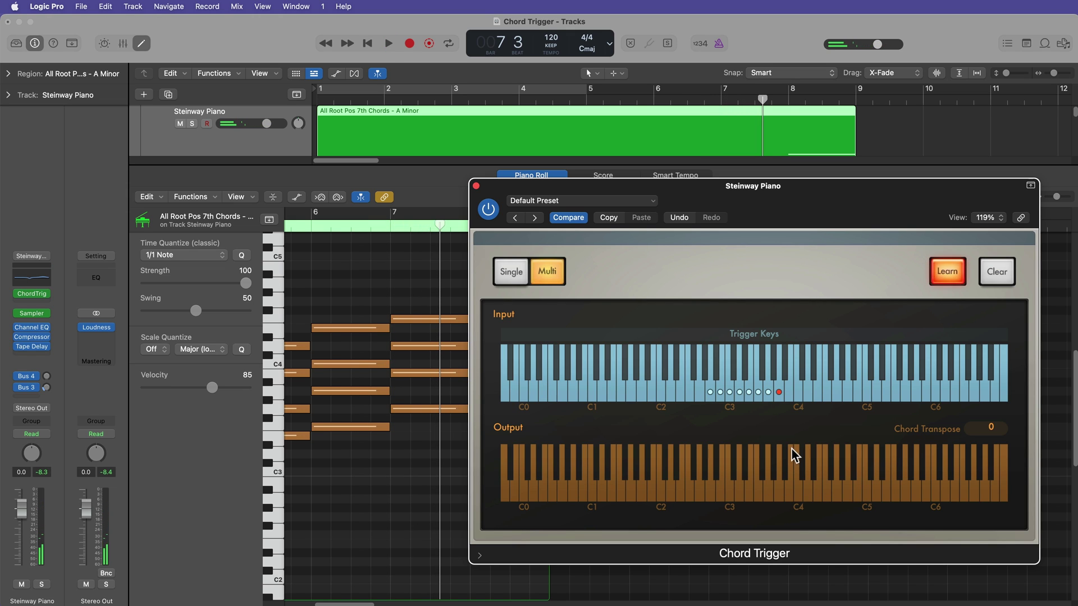
pyautogui.press('.')
pyautogui.press('space')
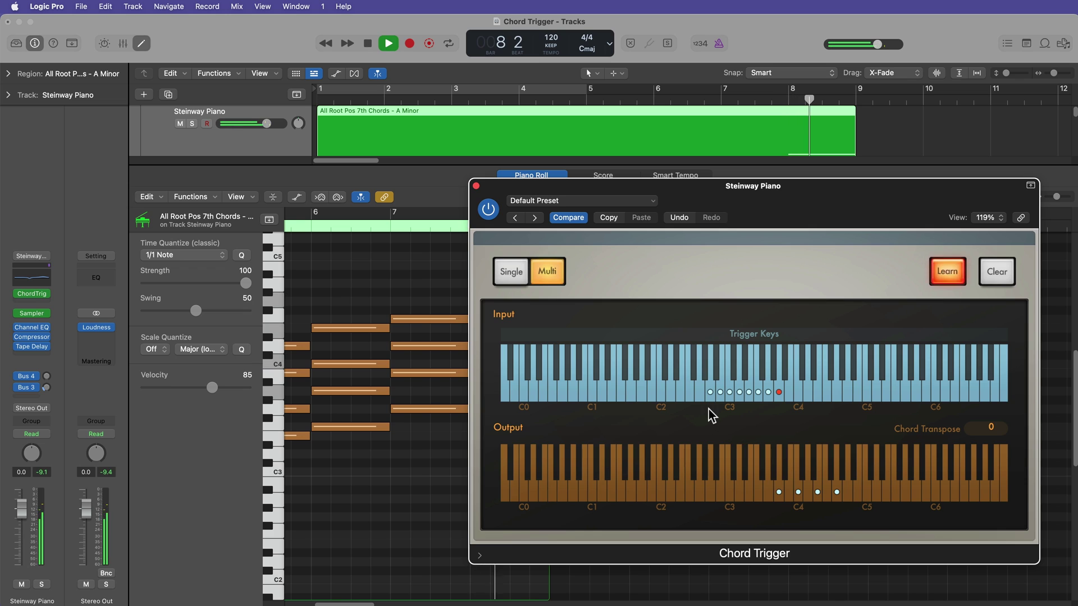
pyautogui.press('space')
pyautogui.click(949, 274)
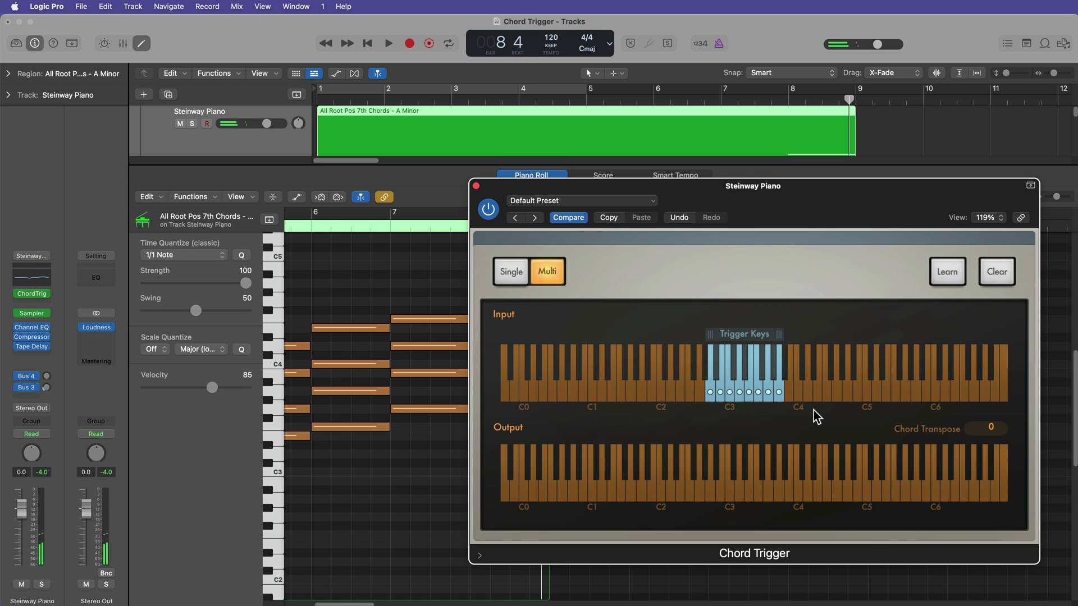
# Step: Save the Chord Trigger setting as the preset 'Diatonic 7ths - A minor' and confirm it is loaded
pyautogui.click(597, 202)
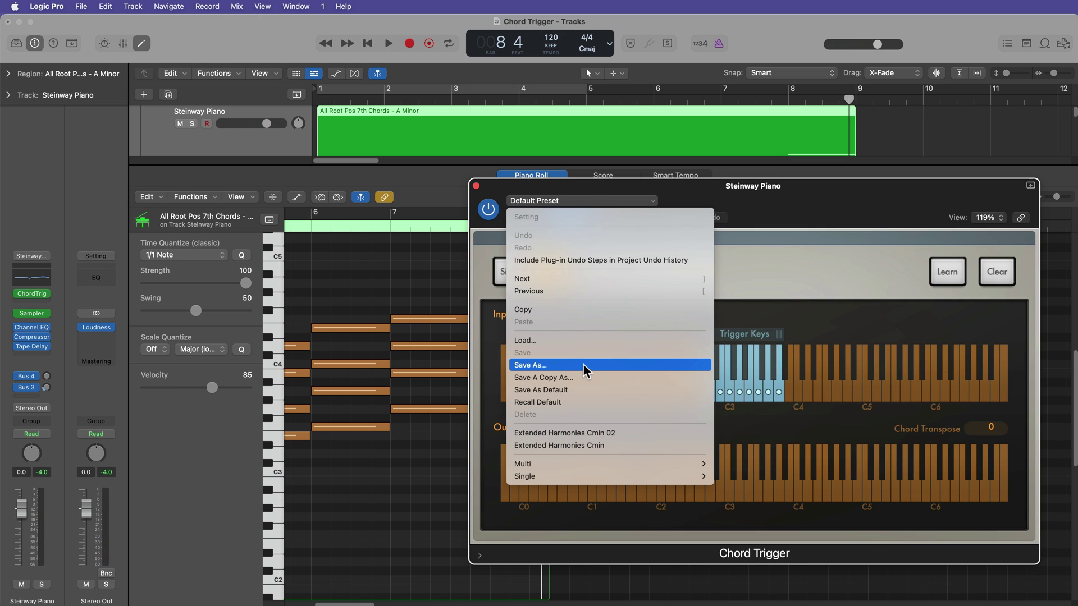
pyautogui.click(584, 366)
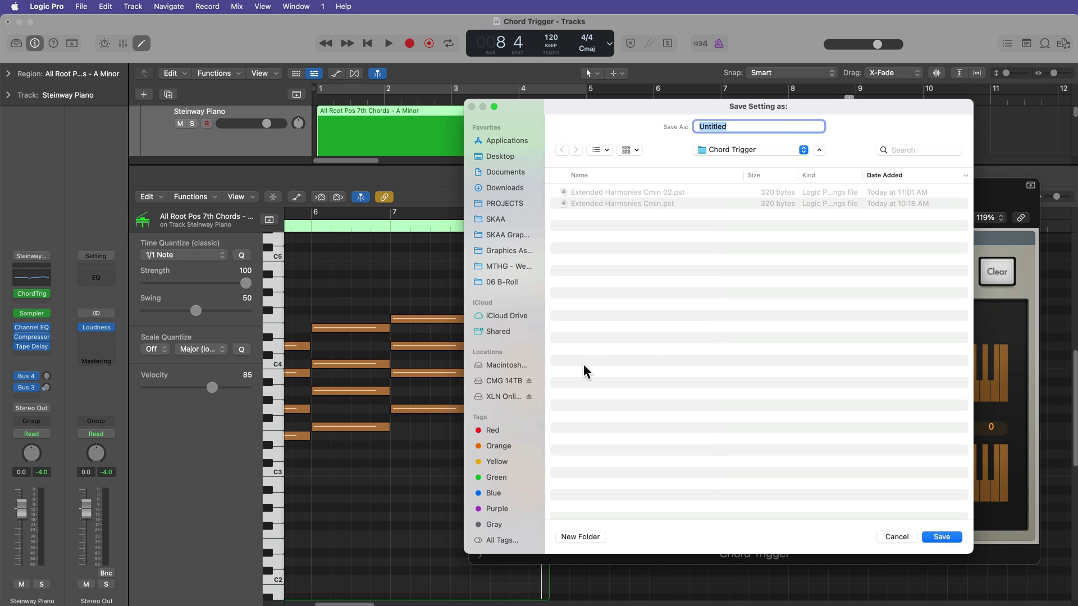
pyautogui.write('Diatonic 7ths - A minor')
pyautogui.press('Return')
pyautogui.click(629, 203)
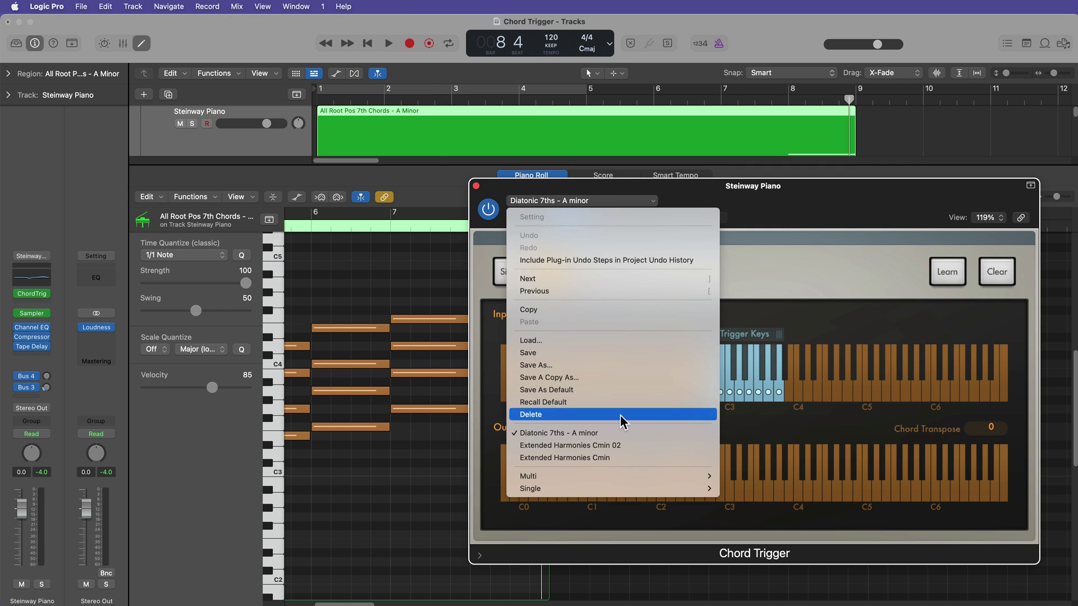
pyautogui.press('Escape')
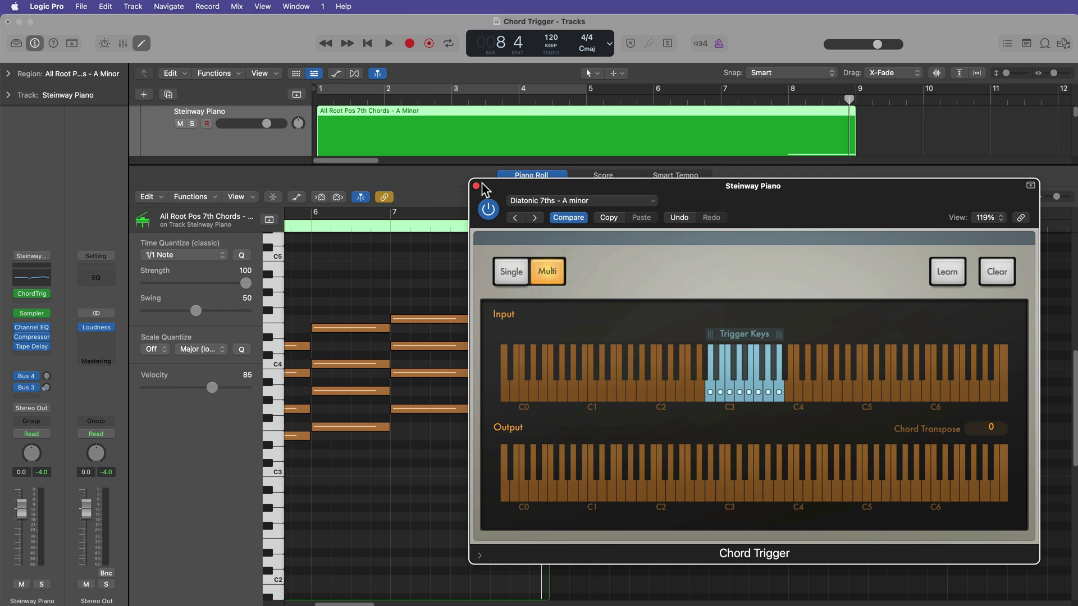